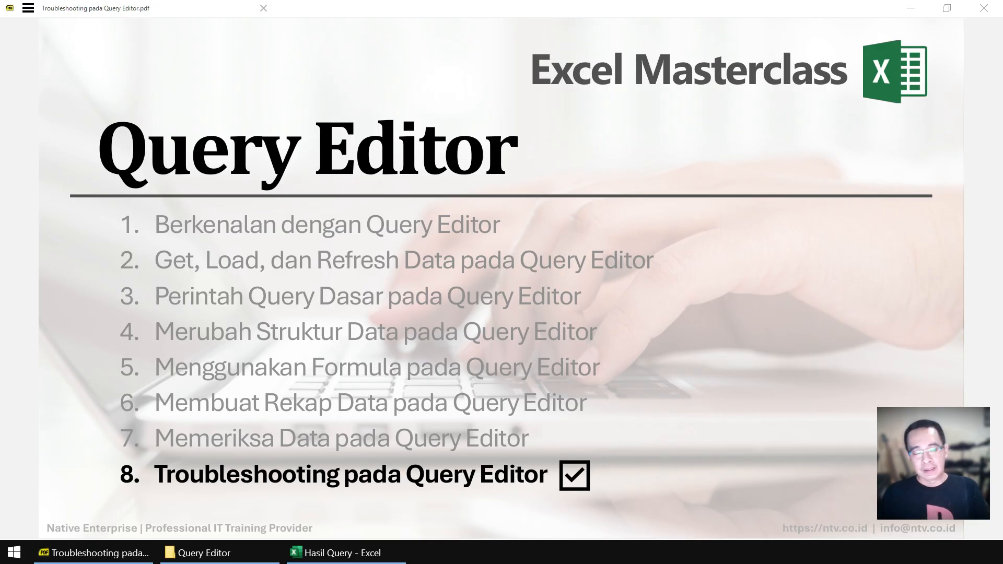
{"action": "left_click_drag", "start_coordinate": [102, 454], "coordinate": [622, 495]}
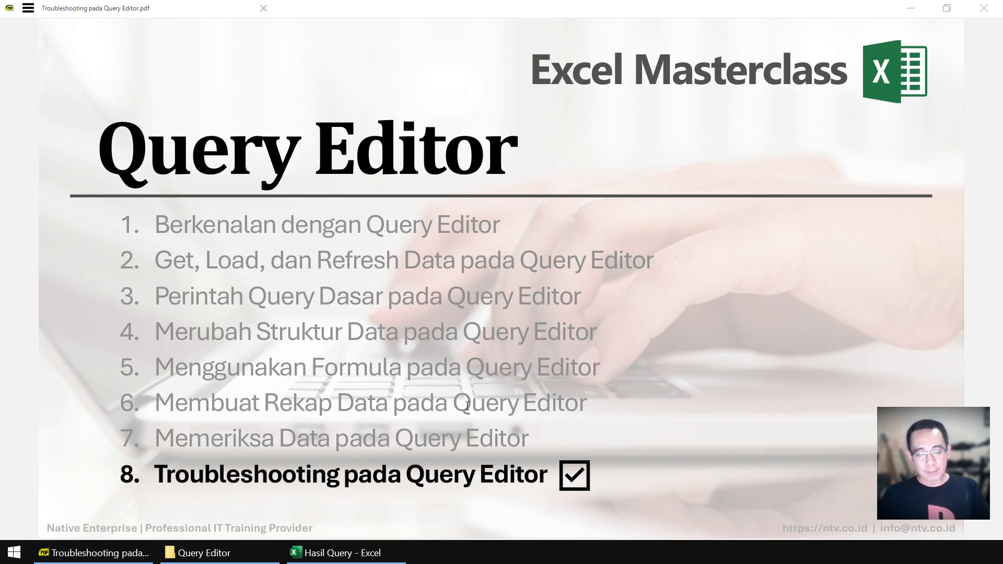
{"action": "mouse_move", "coordinate": [234, 558]}
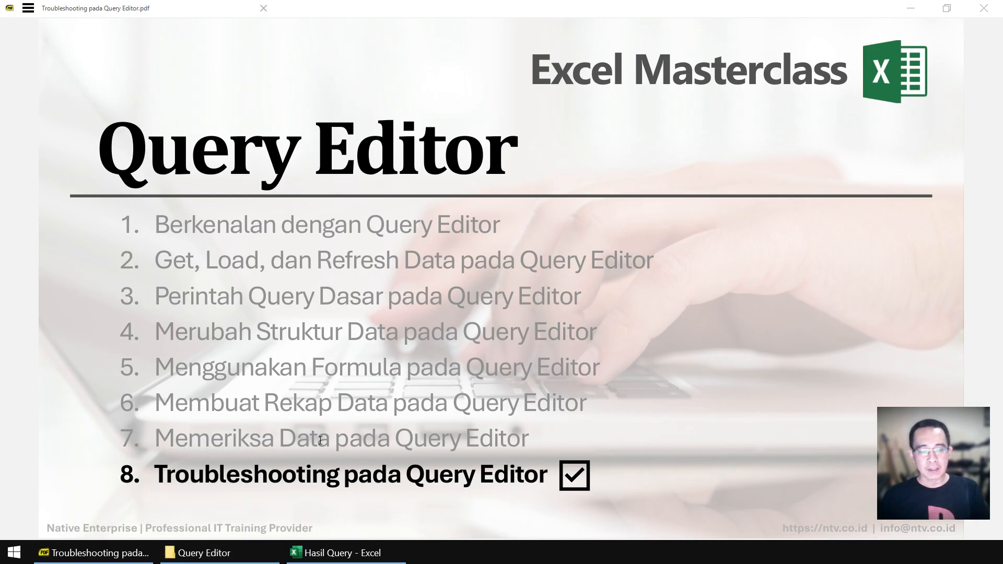
{"action": "left_click", "coordinate": [209, 553]}
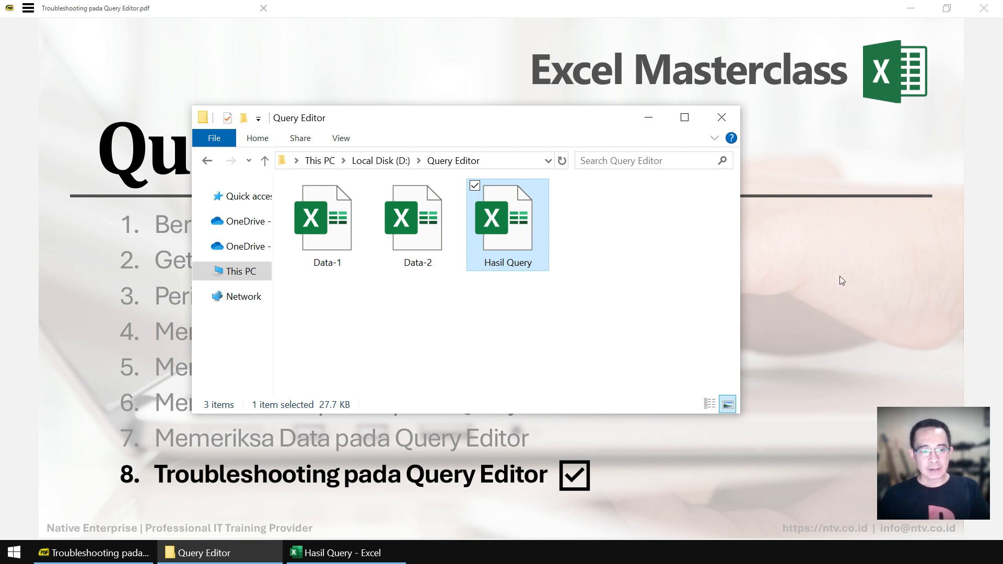
{"action": "left_click", "coordinate": [822, 340]}
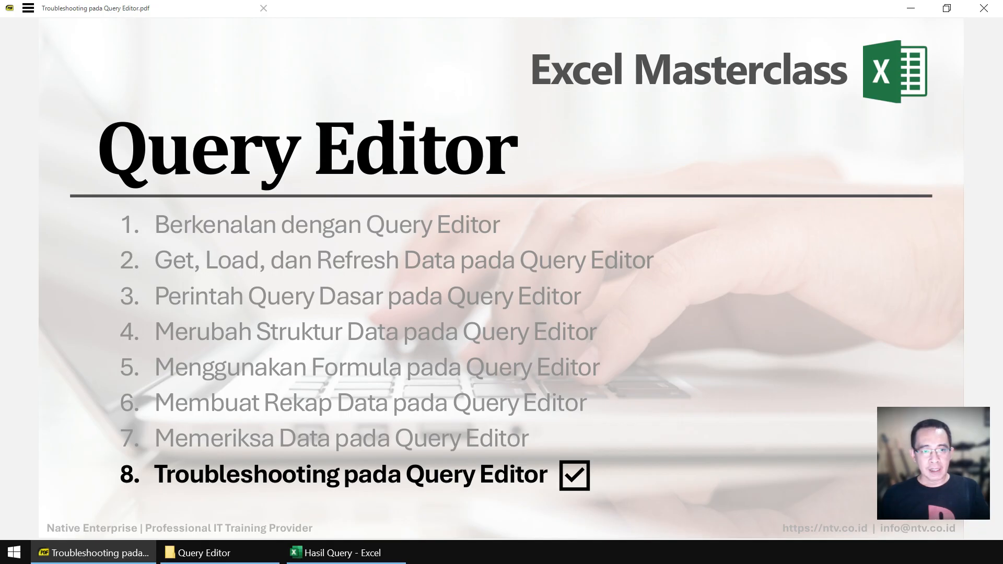
Step: Switch to the Hasil Query workbook in Excel and check its source files Data-1 and Data-2 in the Query Editor folder
{"action": "left_click", "coordinate": [334, 553]}
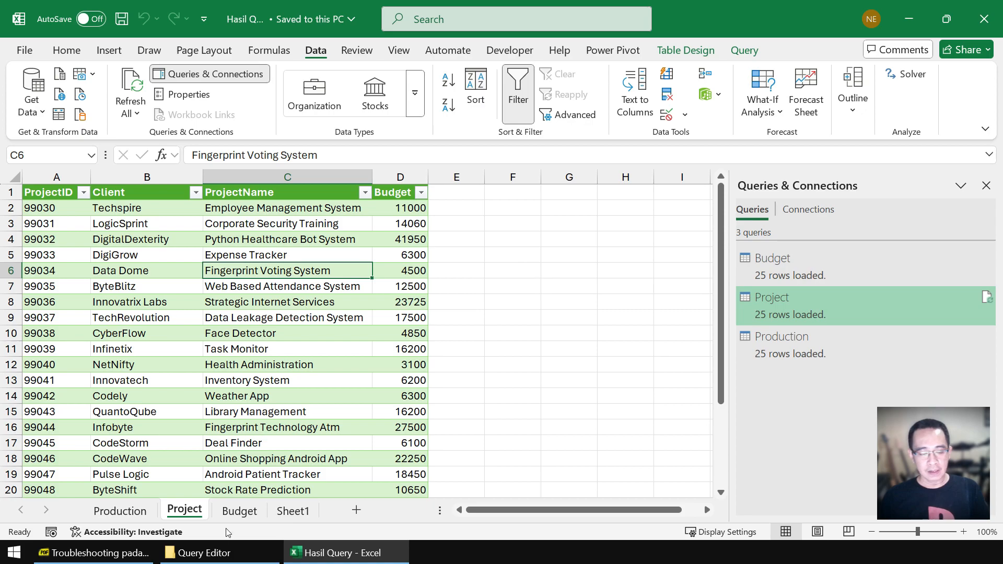
{"action": "left_click", "coordinate": [215, 552]}
{"action": "left_click", "coordinate": [311, 303]}
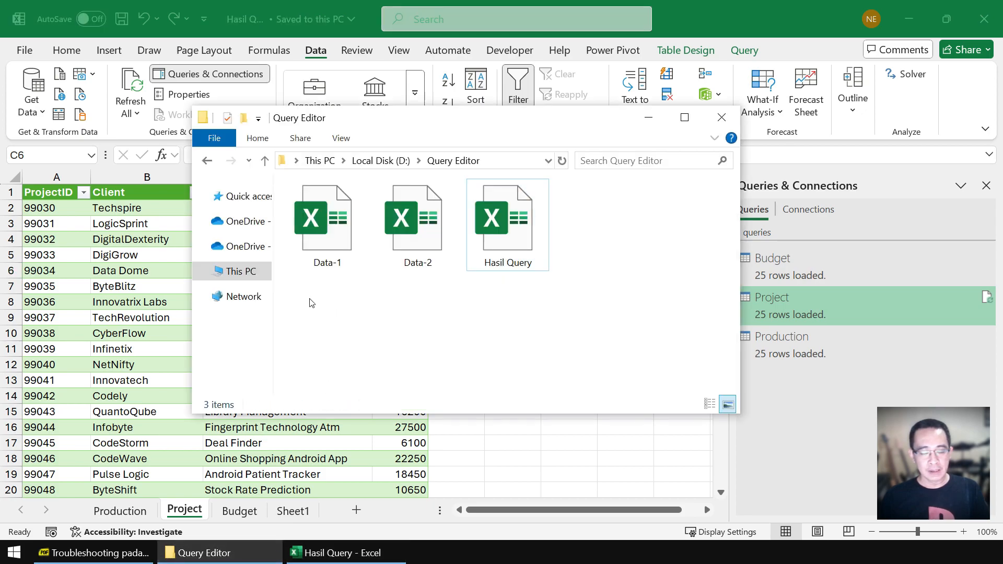
{"action": "left_click_drag", "start_coordinate": [300, 292], "coordinate": [446, 186]}
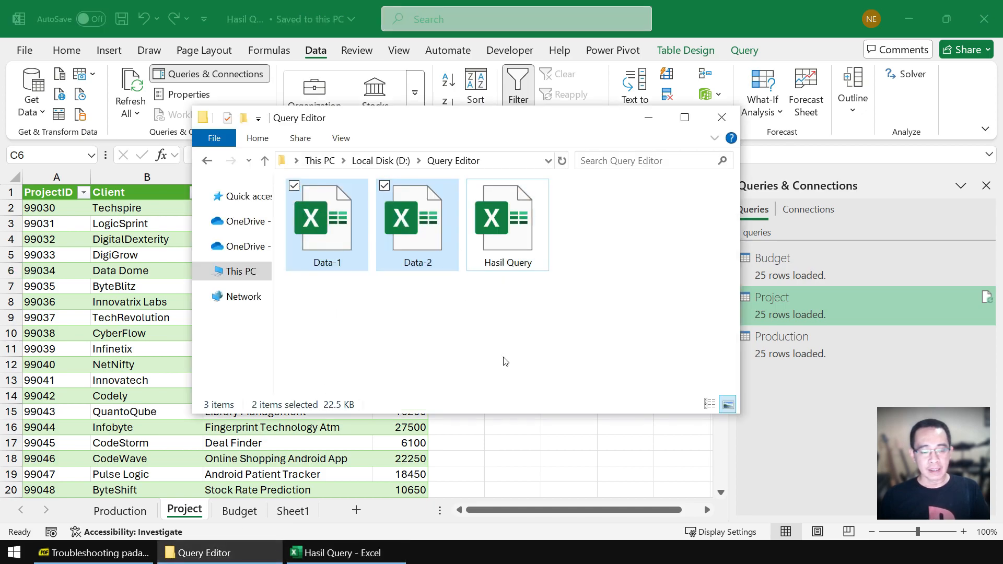
{"action": "left_click", "coordinate": [540, 315]}
{"action": "left_click", "coordinate": [722, 17]}
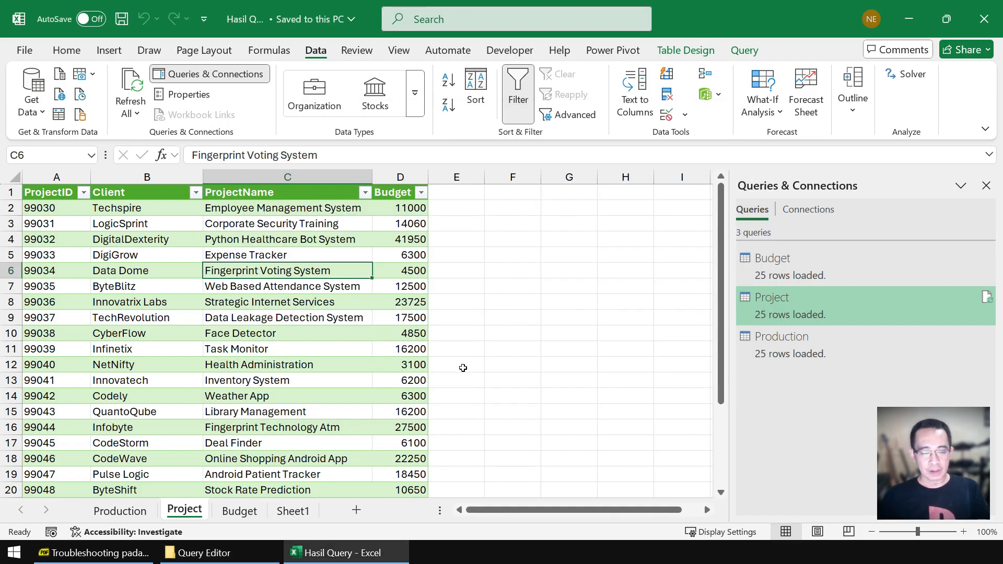
Step: Review the query results on the Production, Project and Budget sheets, ending on Production
{"action": "left_click", "coordinate": [120, 510]}
{"action": "left_click", "coordinate": [198, 512]}
{"action": "left_click", "coordinate": [239, 511]}
{"action": "left_click", "coordinate": [185, 510]}
{"action": "left_click", "coordinate": [120, 509]}
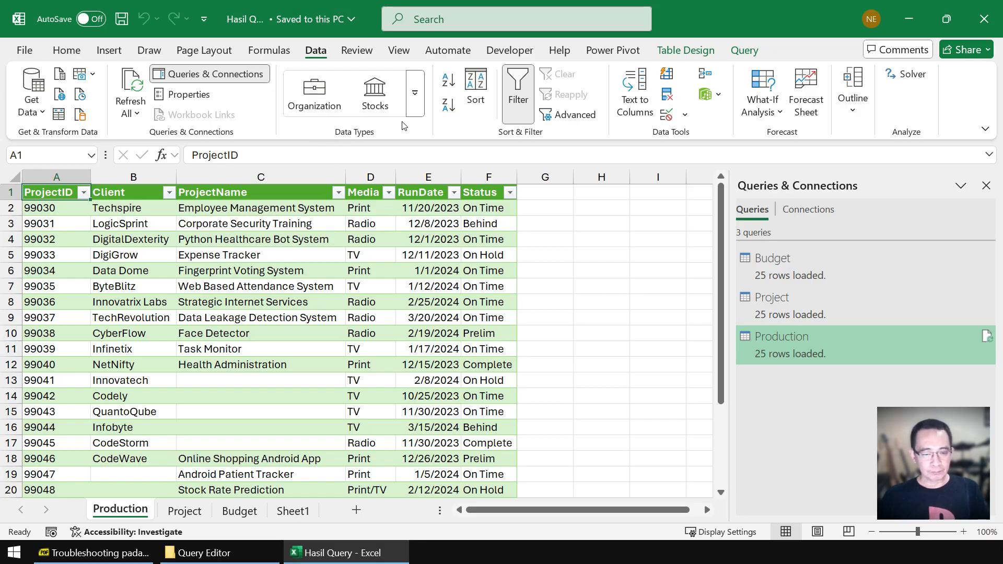
Step: Close the Hasil Query workbook and rename the source file Data-2 as Data-2_UPDATE in the Query Editor folder
{"action": "left_click", "coordinate": [980, 23]}
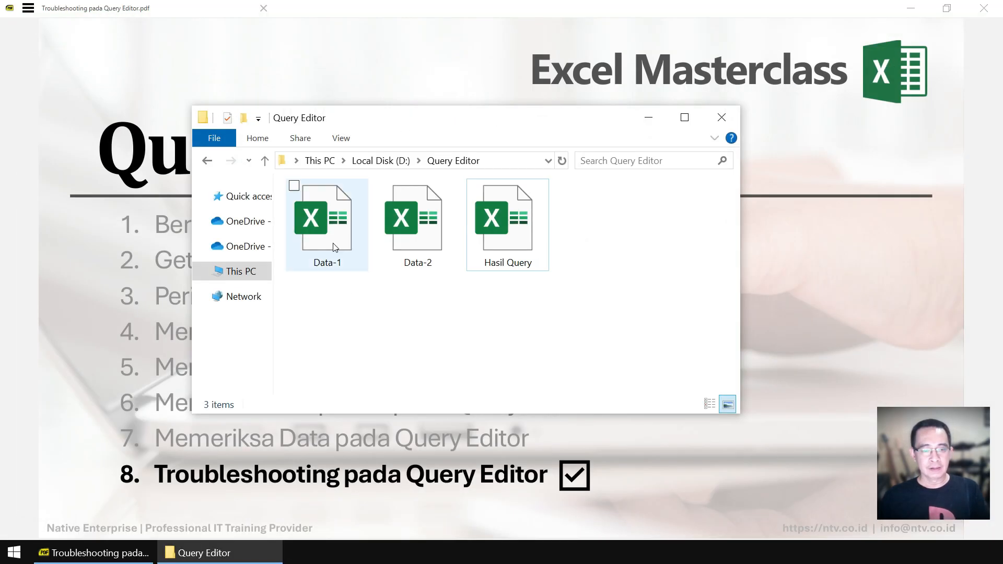
{"action": "left_click", "coordinate": [418, 263]}
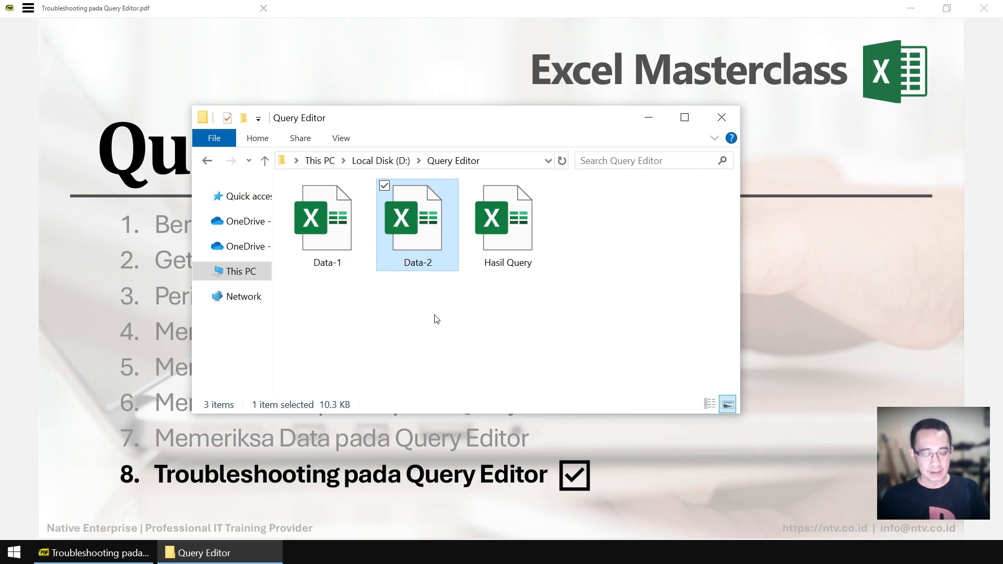
{"action": "key", "text": "F2"}
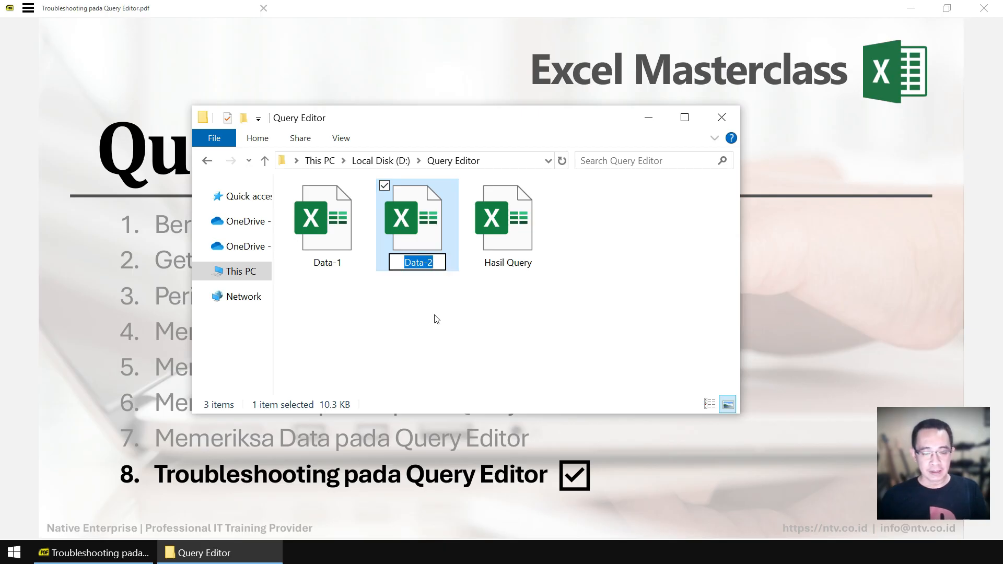
{"action": "key", "text": "End"}
{"action": "type", "text": "_U"}
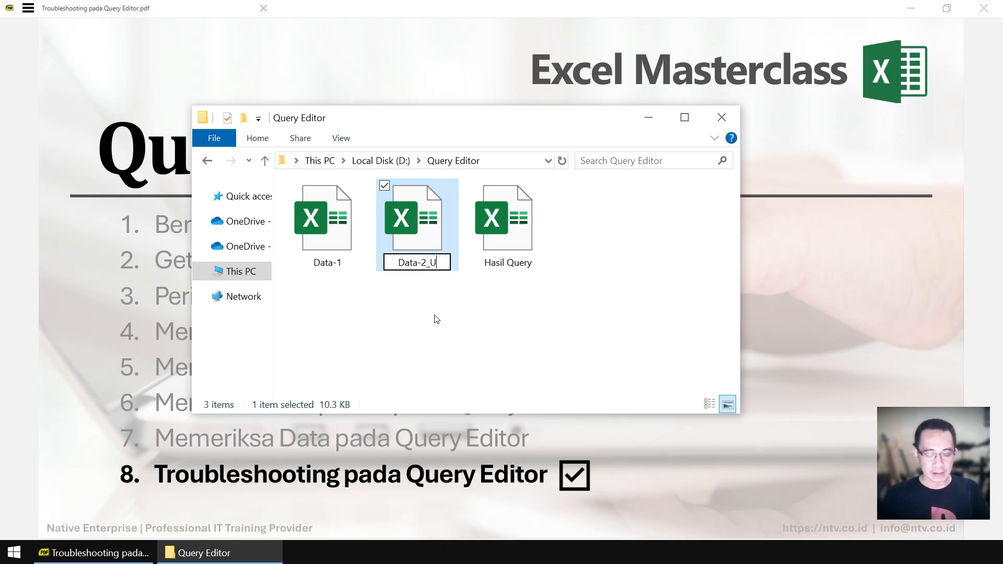
{"action": "type", "text": "PDATE"}
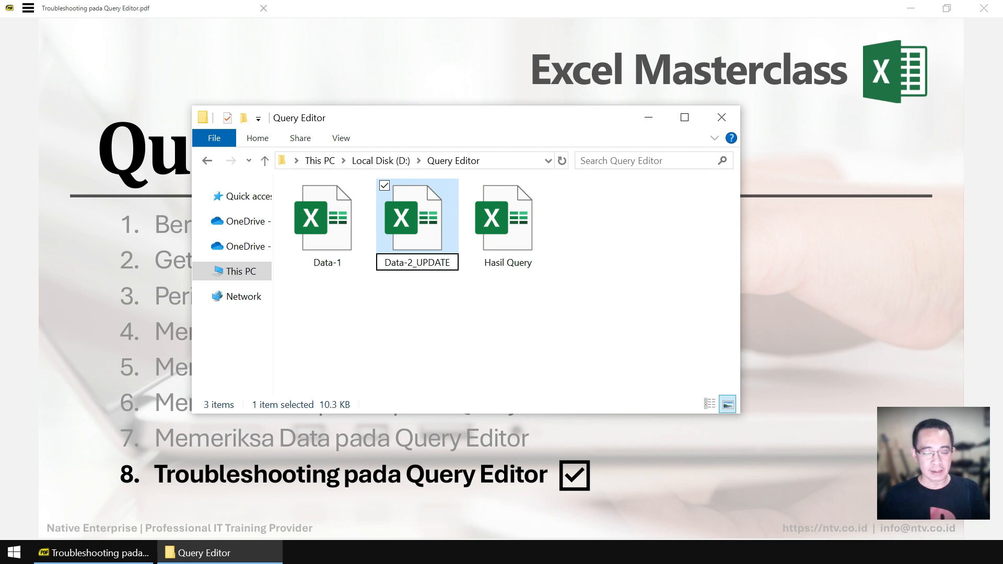
{"action": "key", "text": "Return"}
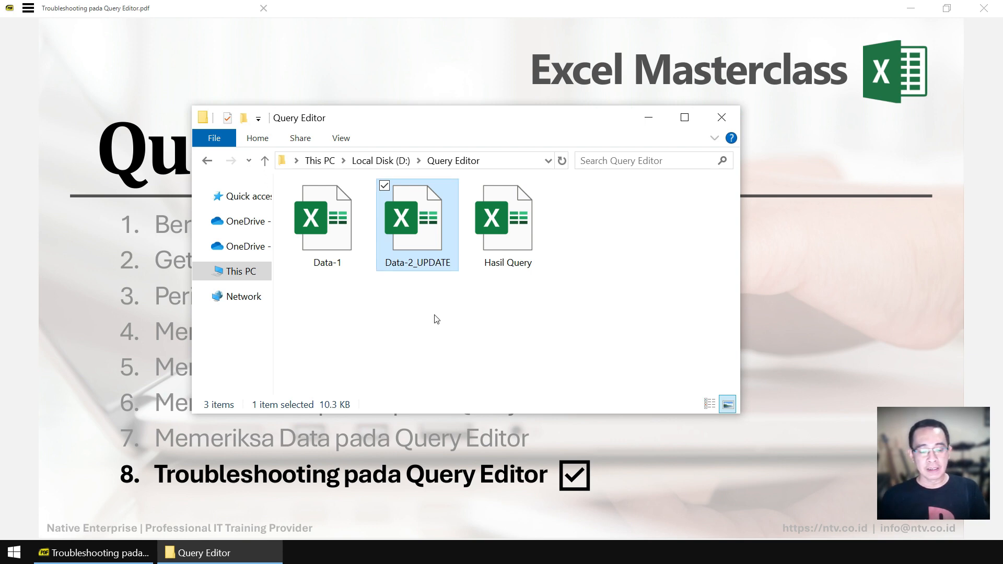
Step: Reopen the Hasil Query workbook, refresh all its queries, and dismiss the resulting message after reading it
{"action": "left_click", "coordinate": [544, 315]}
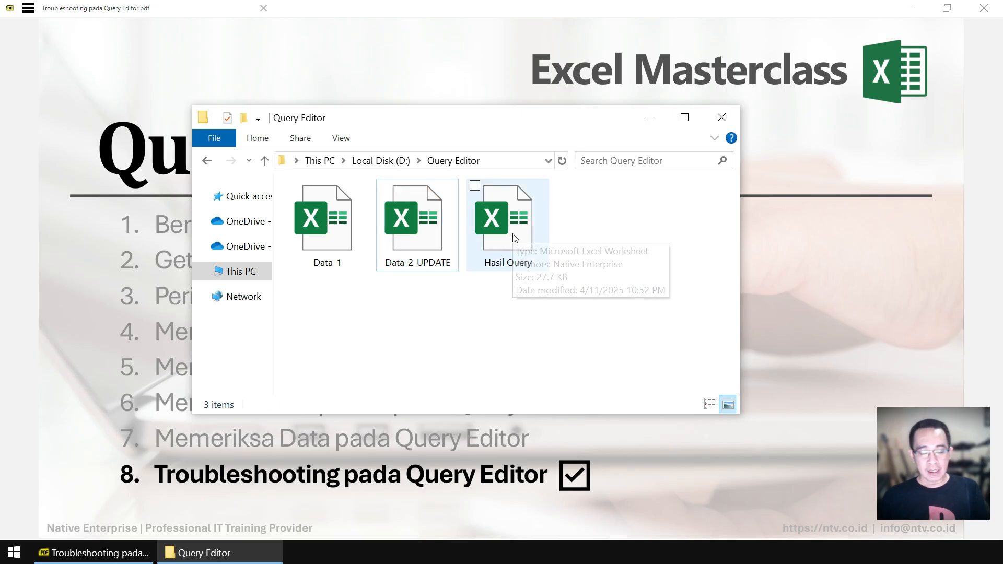
{"action": "double_click", "coordinate": [526, 230]}
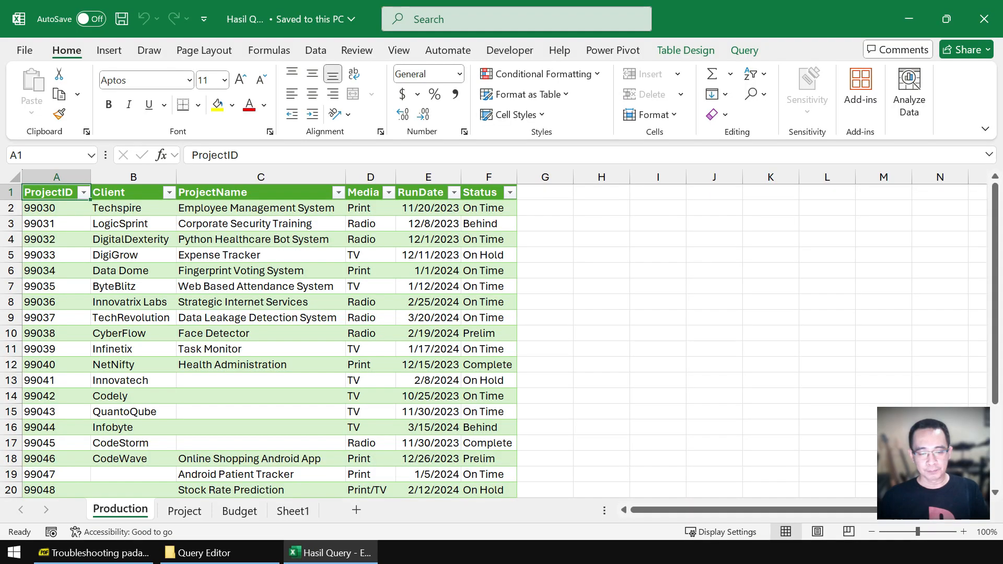
{"action": "left_click", "coordinate": [316, 51]}
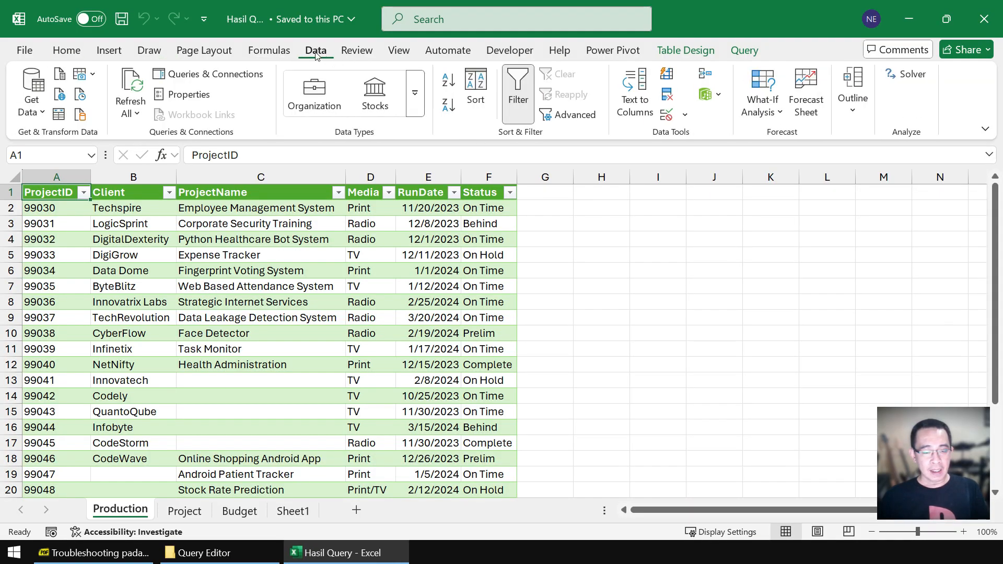
{"action": "left_click", "coordinate": [137, 84]}
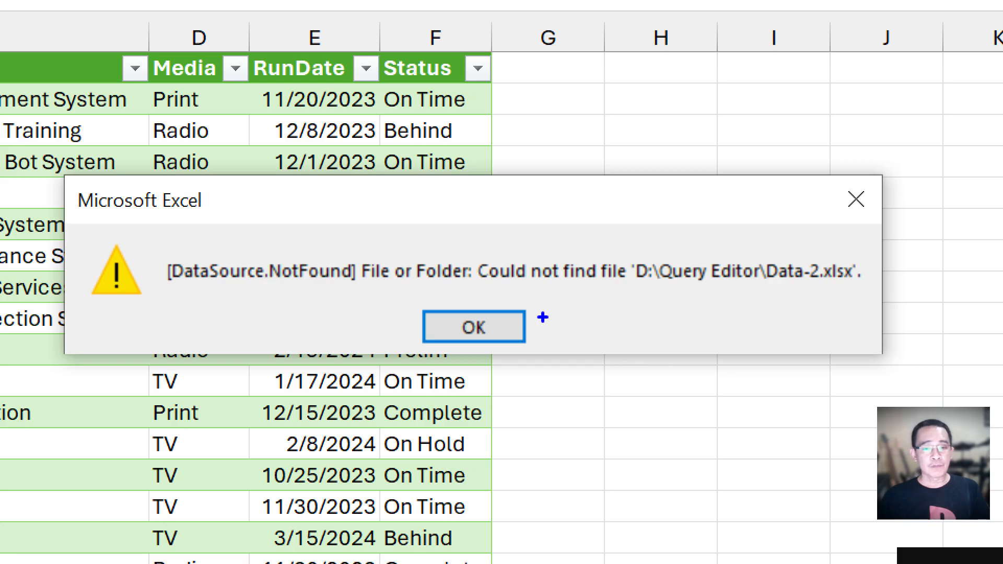
{"action": "mouse_move", "coordinate": [146, 247]}
{"action": "left_mouse_down"}
{"action": "mouse_move", "coordinate": [868, 291]}
{"action": "mouse_move", "coordinate": [870, 299]}
{"action": "left_mouse_up"}
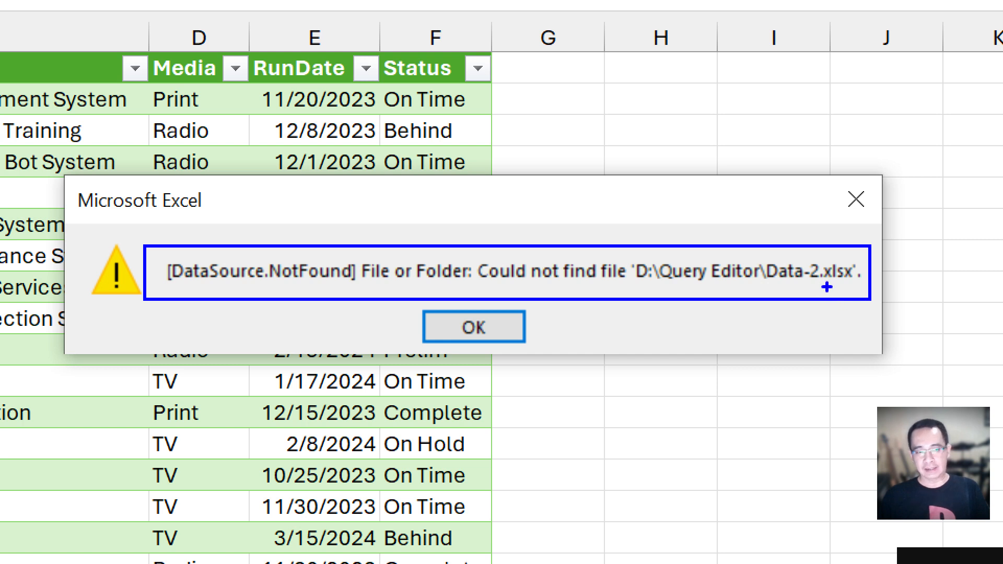
{"action": "key", "text": "Escape"}
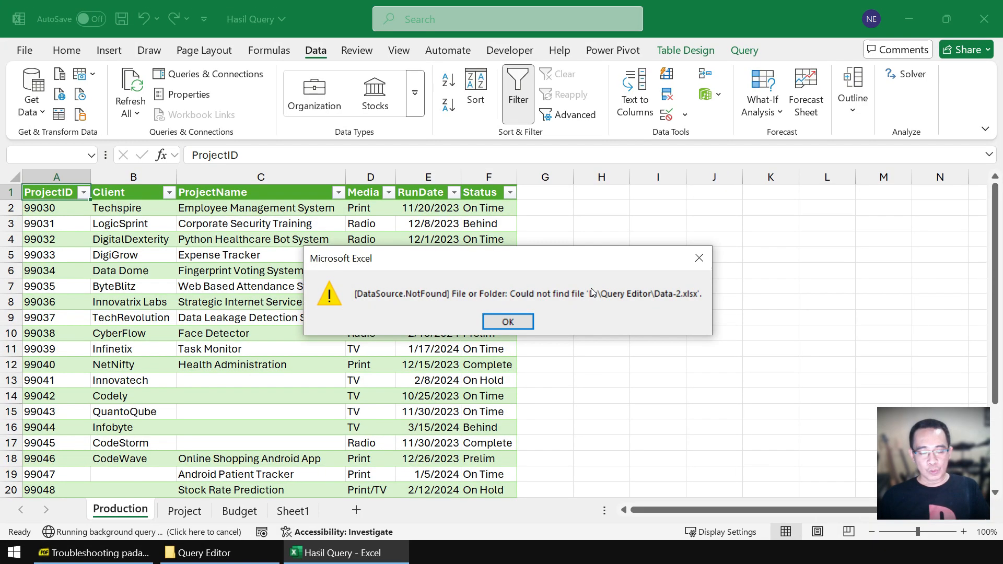
{"action": "left_click", "coordinate": [509, 322]}
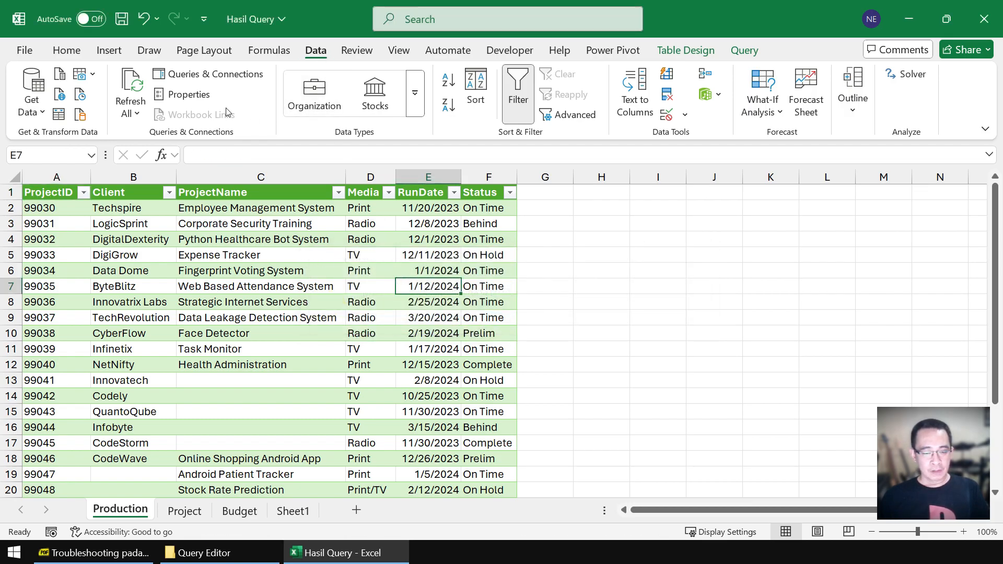
Step: List the workbook's queries and open the Production query in the Power Query Editor
{"action": "left_click", "coordinate": [207, 74]}
{"action": "mouse_move", "coordinate": [843, 278]}
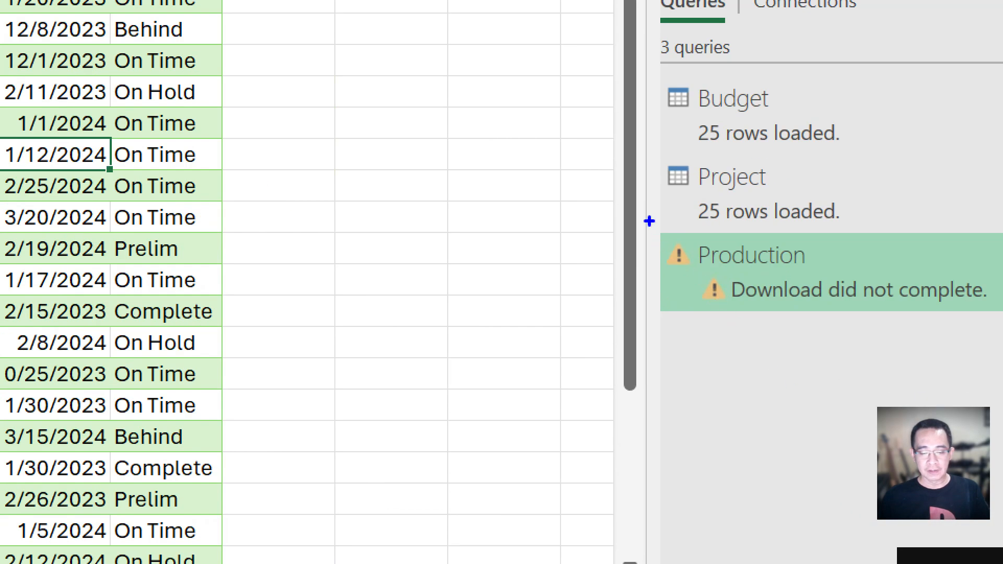
{"action": "left_click_drag", "start_coordinate": [649, 220], "coordinate": [750, 344]}
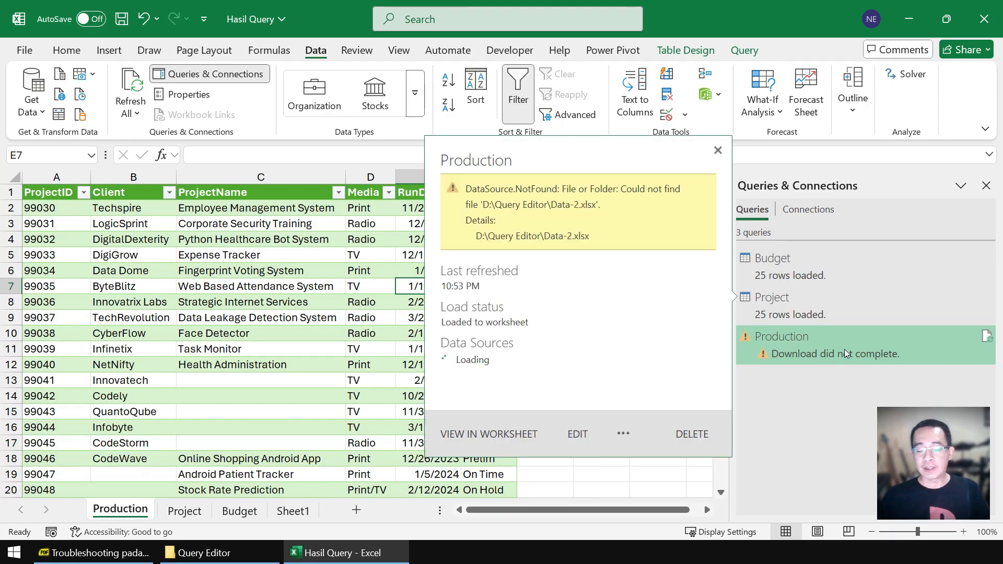
{"action": "left_click", "coordinate": [852, 346]}
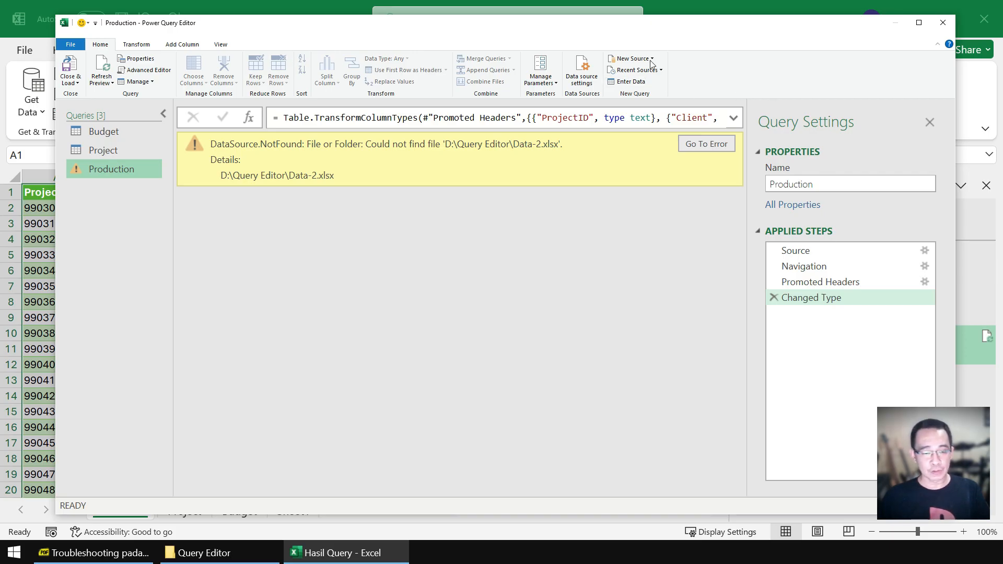
Step: Examine the query dependencies diagram to trace the Production query's source file, and compare it with the files in the Query Editor folder
{"action": "left_click", "coordinate": [222, 45]}
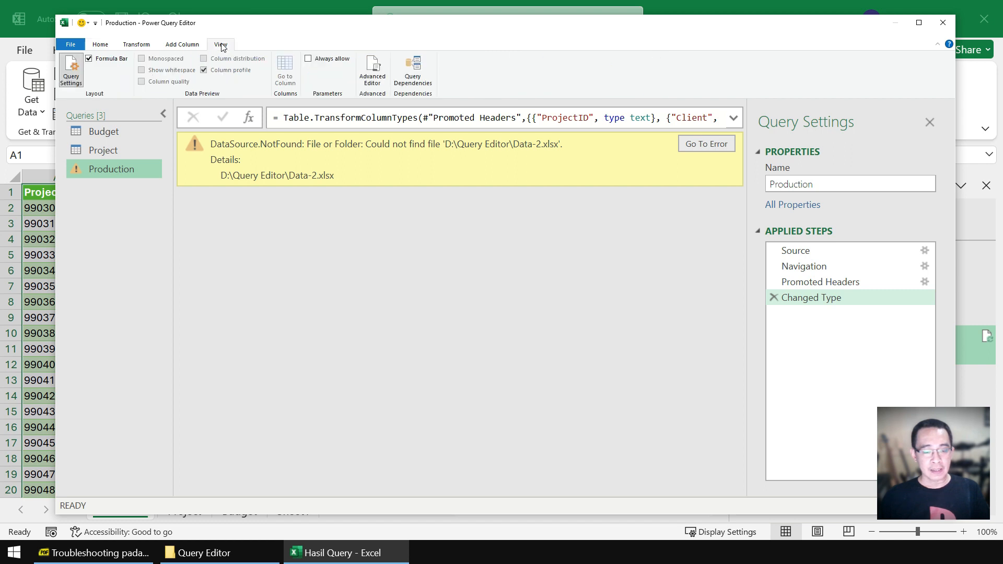
{"action": "left_click", "coordinate": [421, 79]}
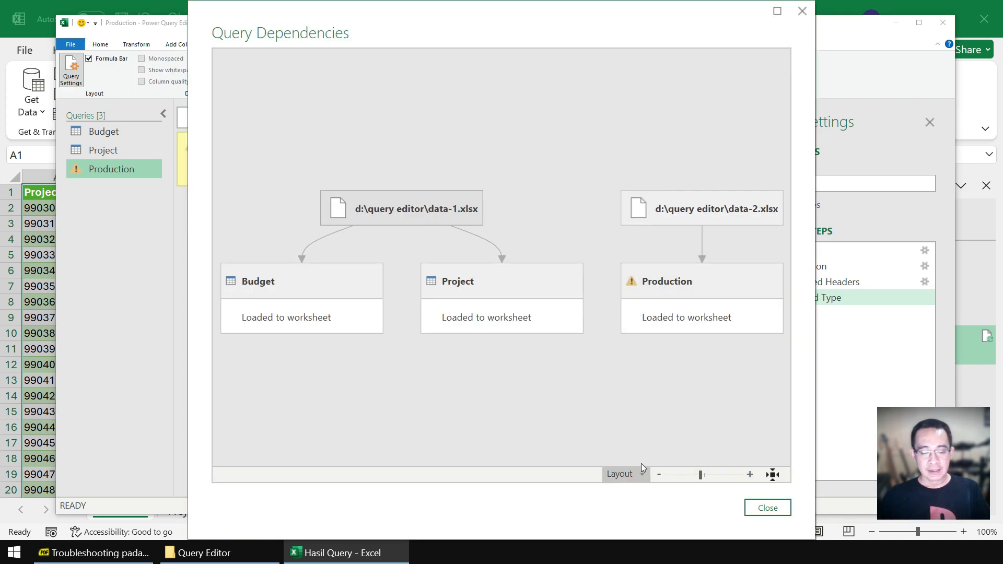
{"action": "left_click", "coordinate": [738, 312]}
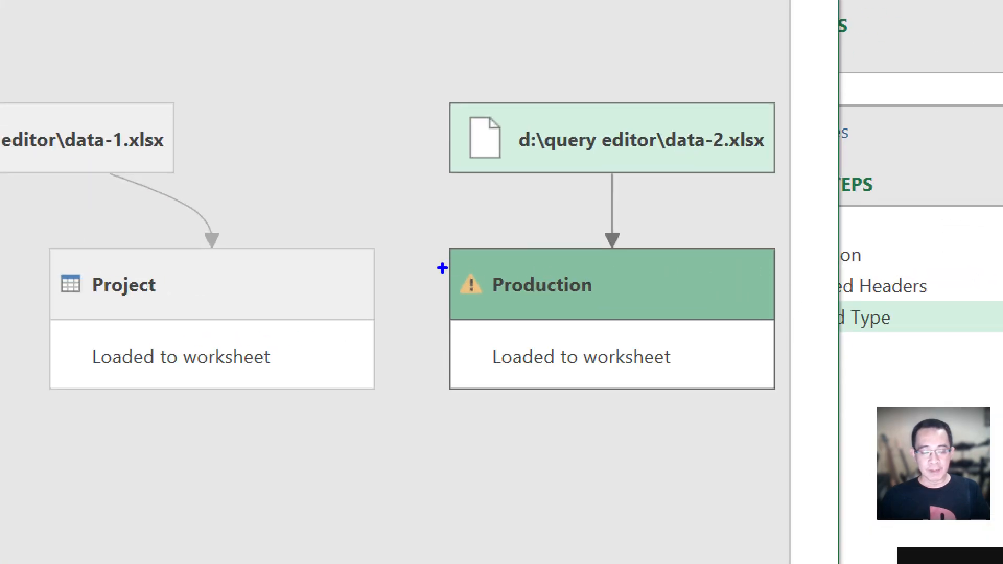
{"action": "left_click_drag", "start_coordinate": [436, 231], "coordinate": [792, 408]}
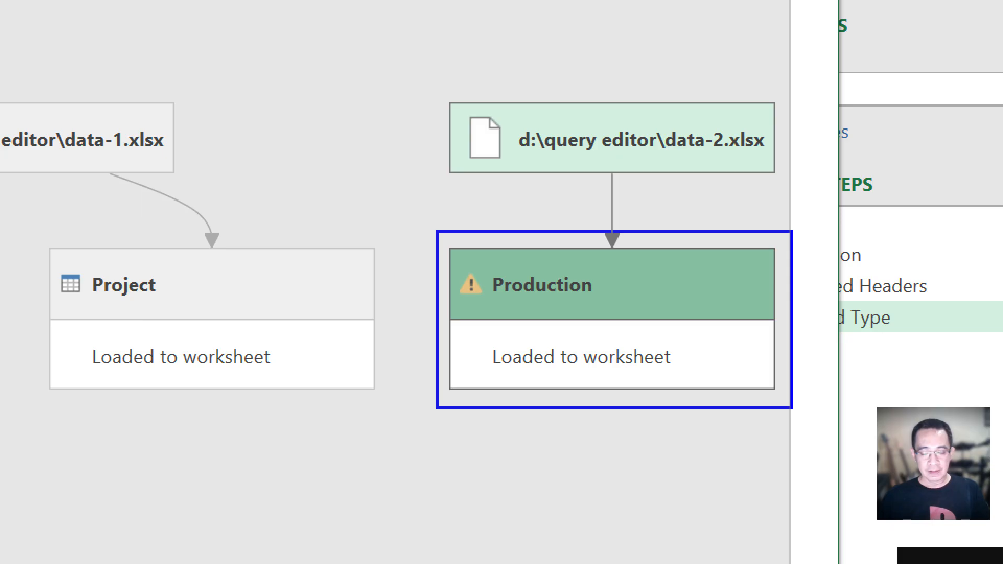
{"action": "mouse_move", "coordinate": [432, 87]}
{"action": "left_mouse_down"}
{"action": "mouse_move", "coordinate": [649, 180]}
{"action": "mouse_move", "coordinate": [797, 192]}
{"action": "left_mouse_up"}
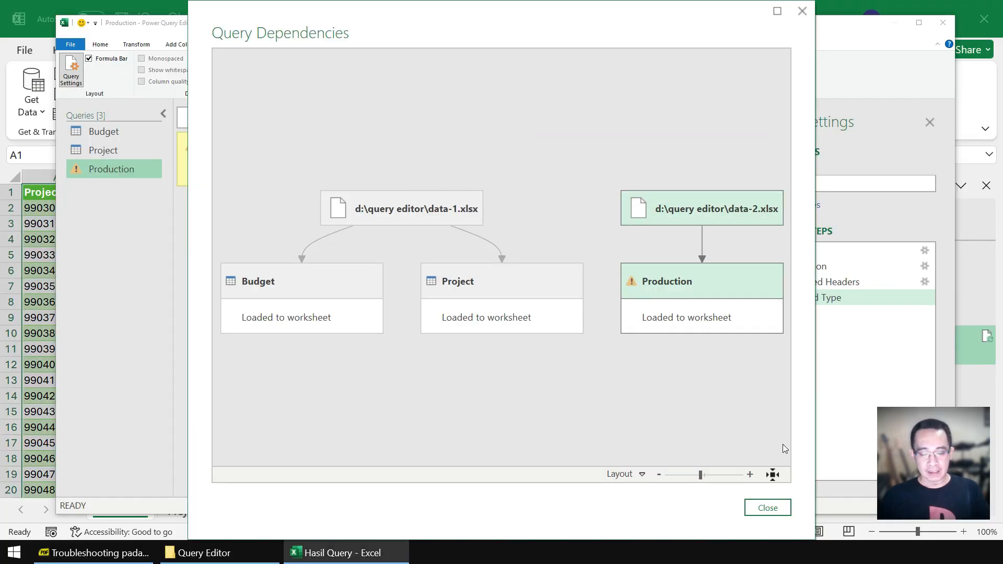
{"action": "left_click", "coordinate": [767, 507]}
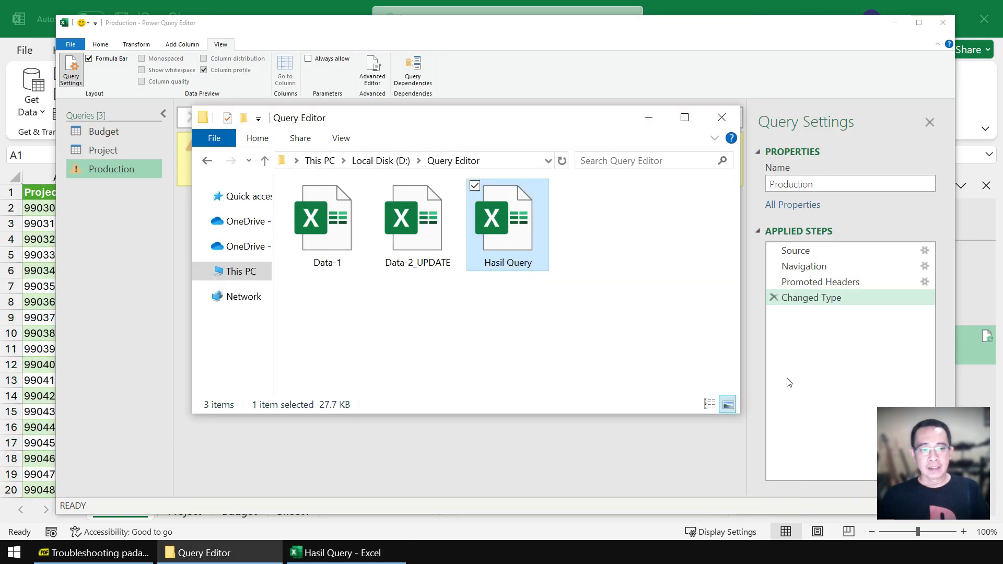
{"action": "left_click", "coordinate": [649, 117]}
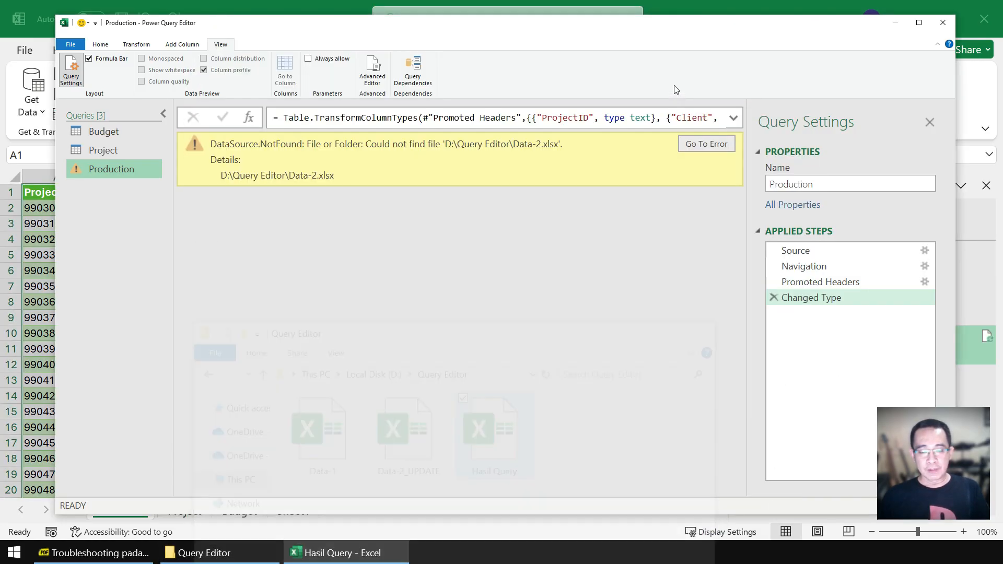
{"action": "left_click", "coordinate": [841, 250]}
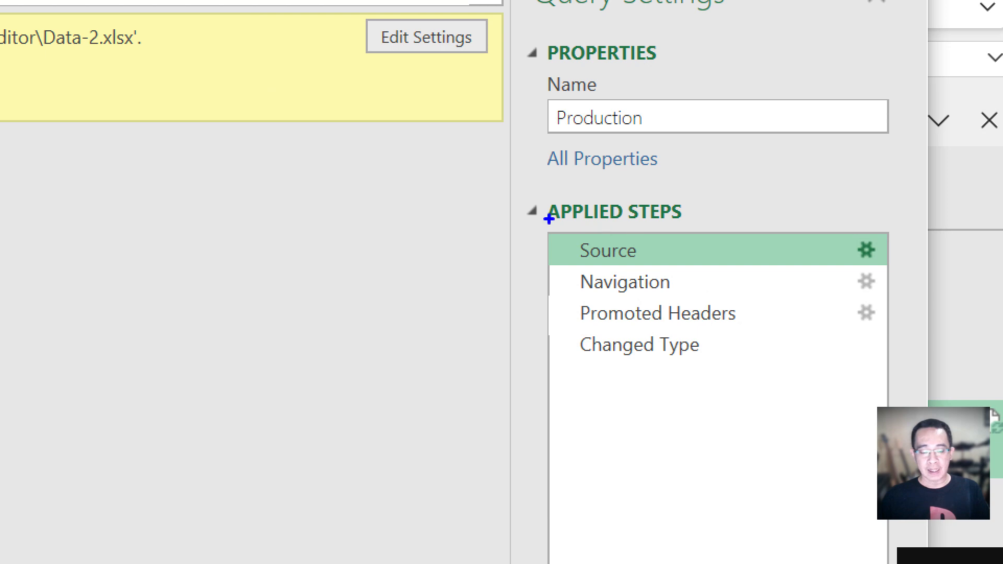
{"action": "left_click_drag", "start_coordinate": [766, 234], "coordinate": [904, 259]}
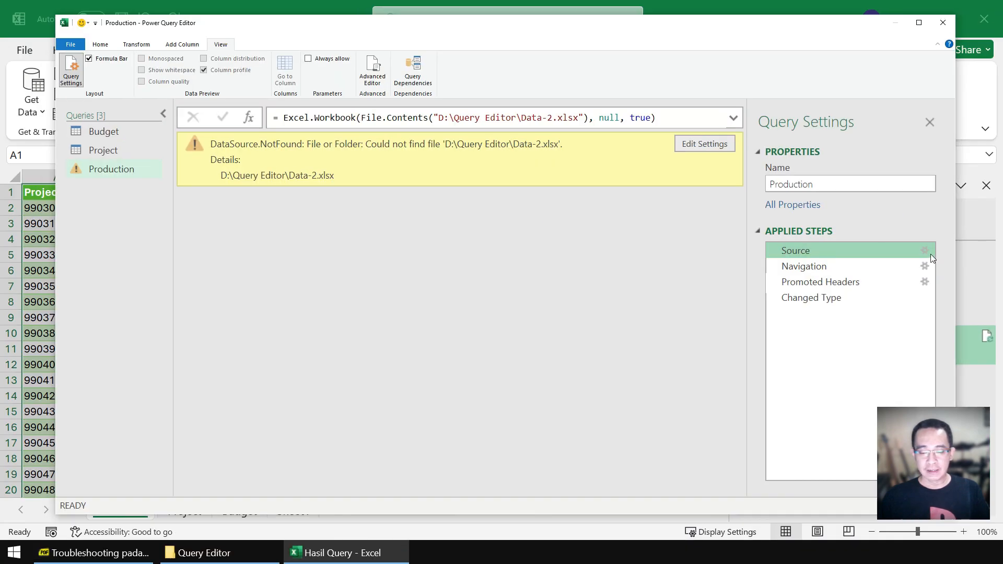
{"action": "left_click", "coordinate": [924, 251]}
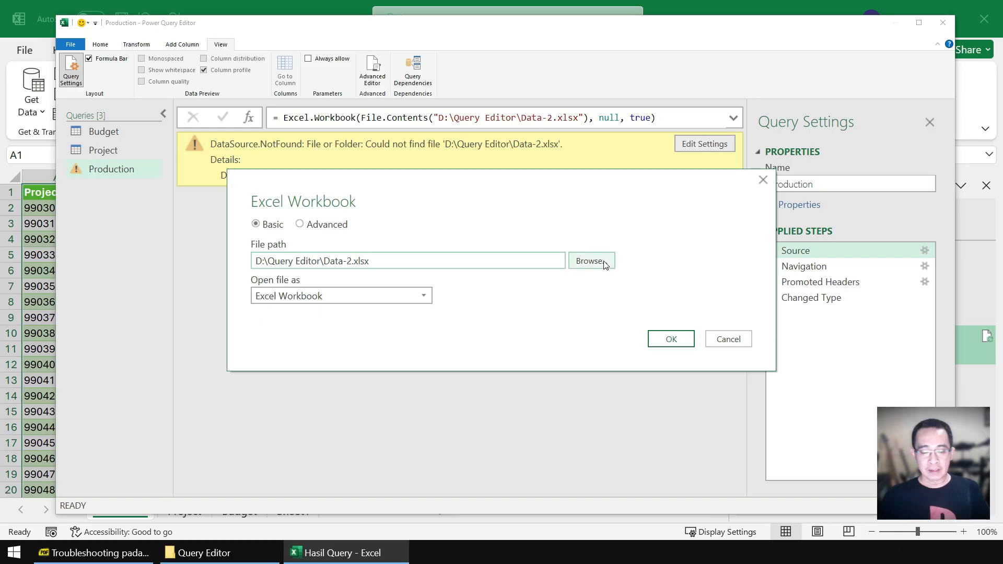
{"action": "left_click", "coordinate": [604, 263]}
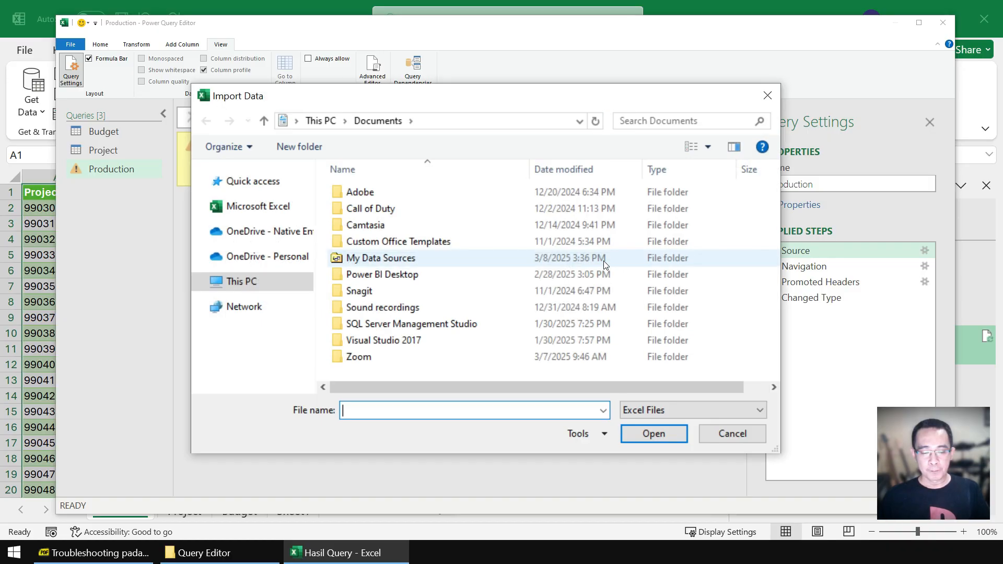
{"action": "left_click", "coordinate": [268, 281]}
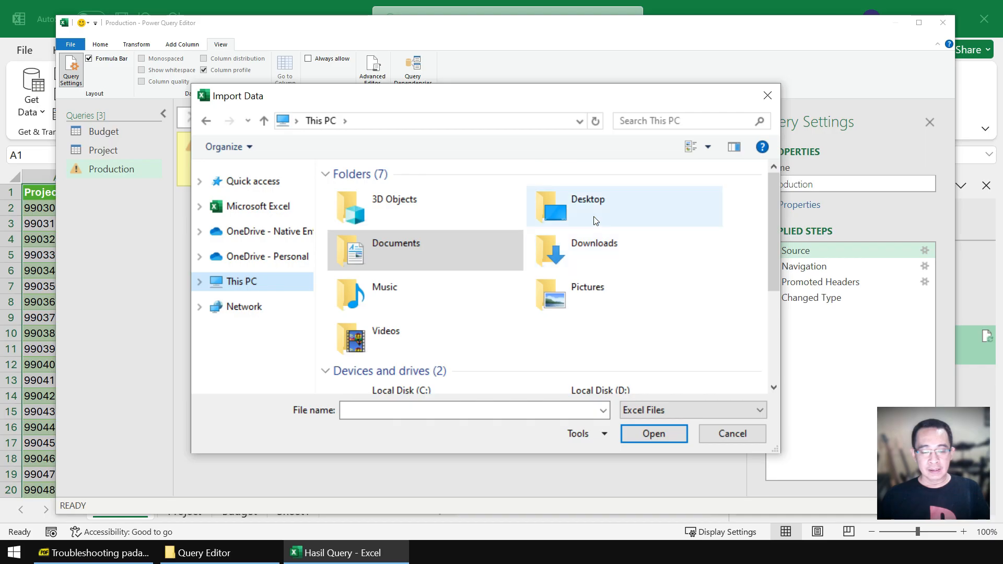
{"action": "scroll", "coordinate": [544, 313], "scroll_direction": "down", "scroll_amount": 3}
{"action": "double_click", "coordinate": [621, 215]}
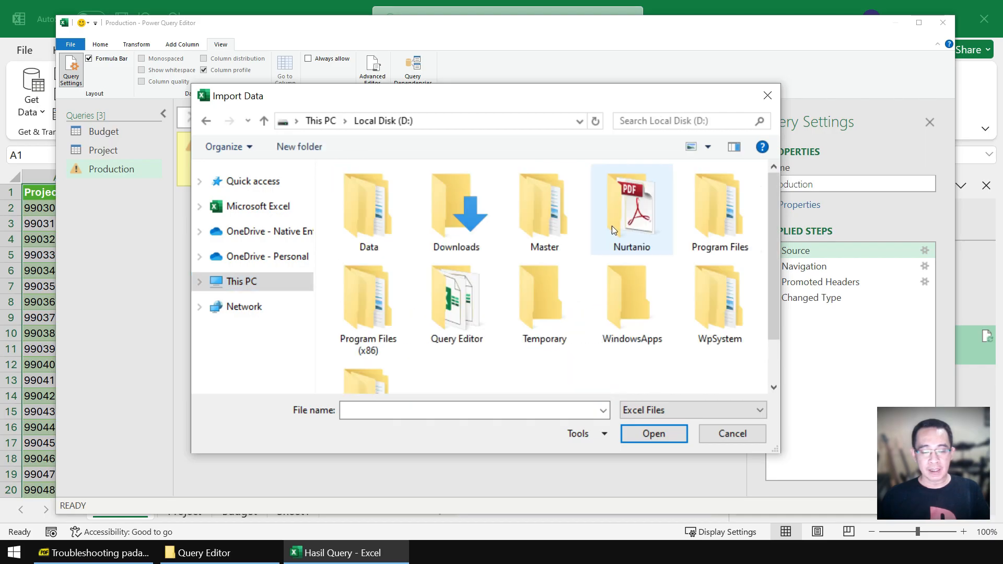
{"action": "double_click", "coordinate": [483, 303]}
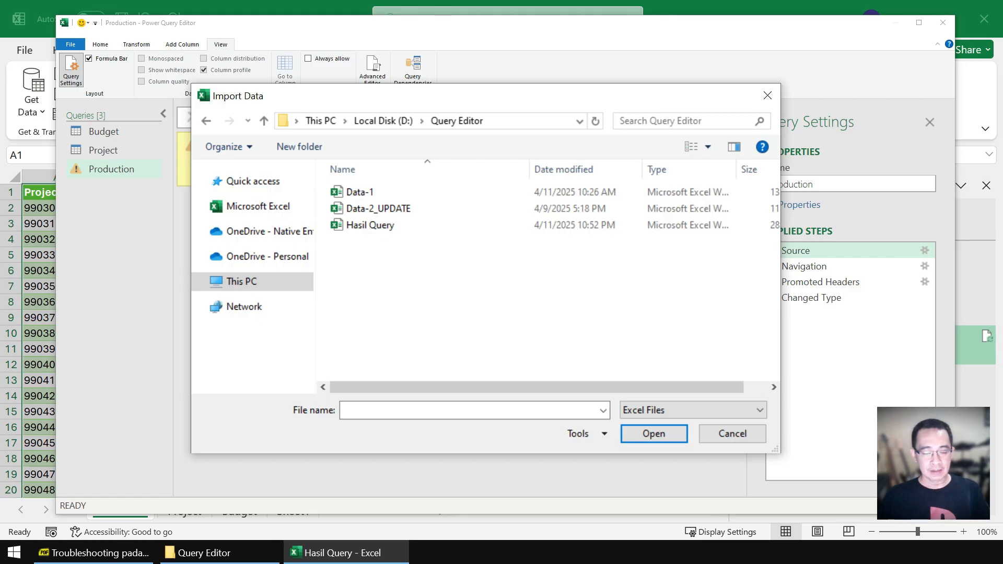
{"action": "key", "text": "ctrl+1"}
{"action": "left_click", "coordinate": [353, 221]}
{"action": "left_click_drag", "start_coordinate": [267, 165], "coordinate": [474, 206]}
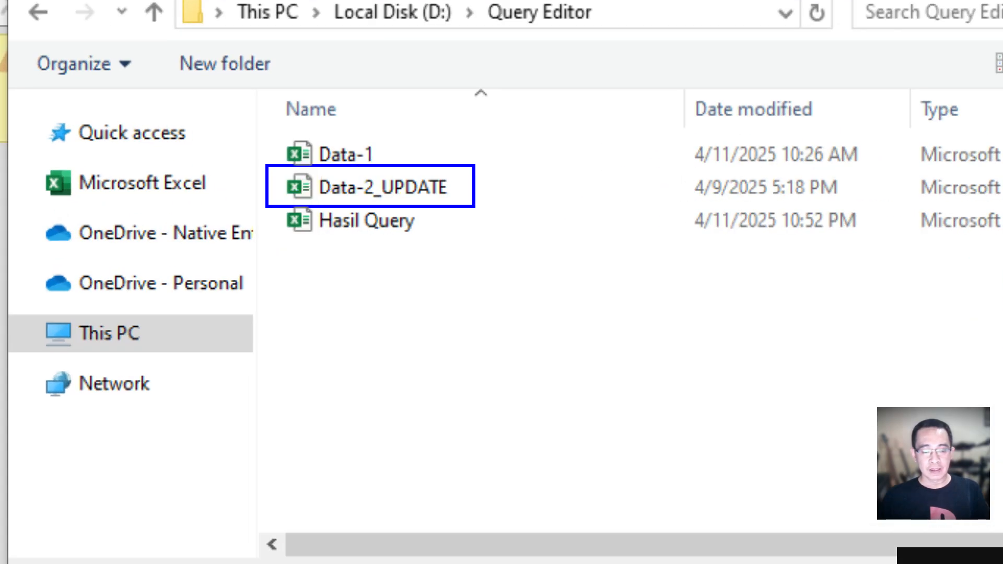
{"action": "key", "text": "Escape"}
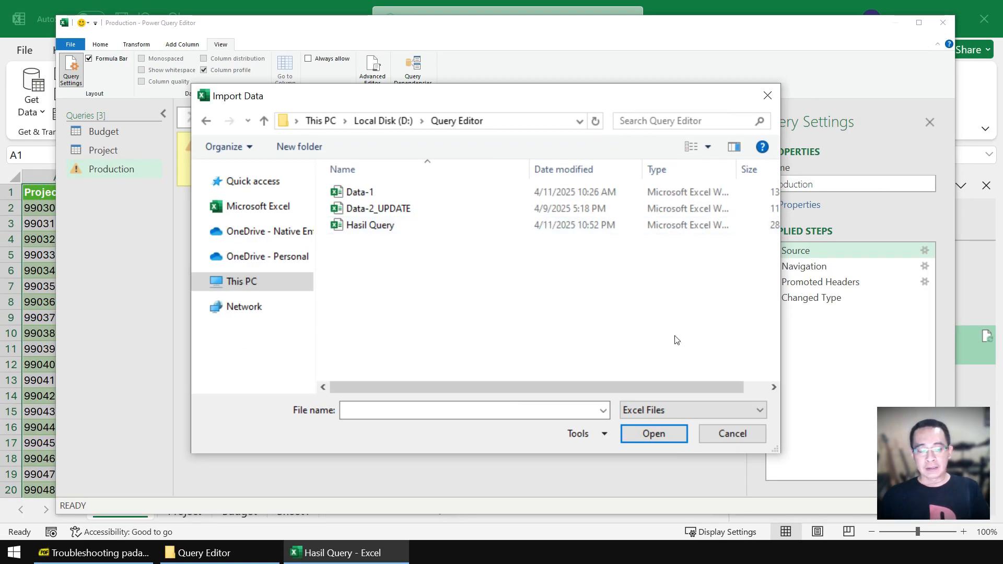
{"action": "left_click", "coordinate": [735, 434]}
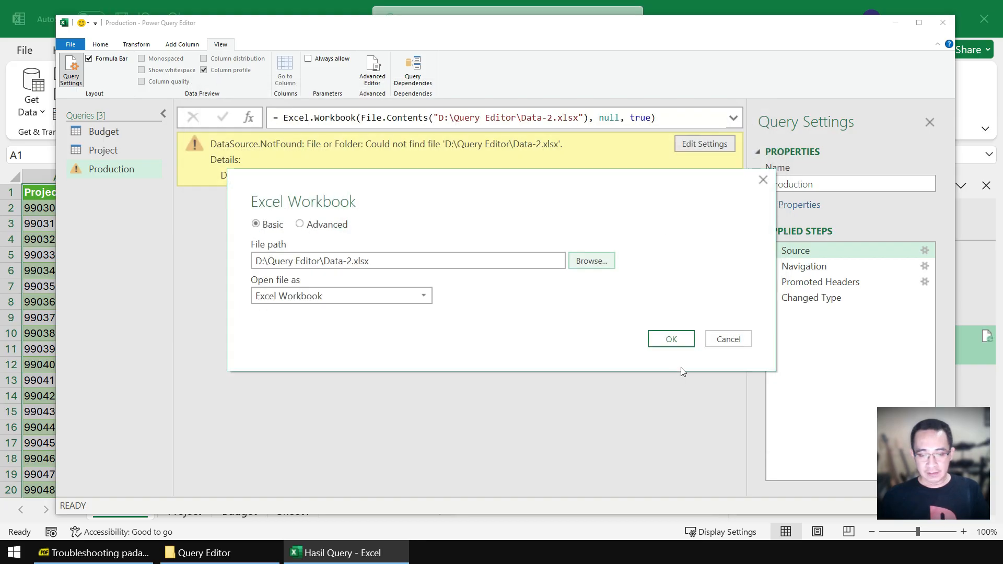
{"action": "left_click", "coordinate": [728, 339]}
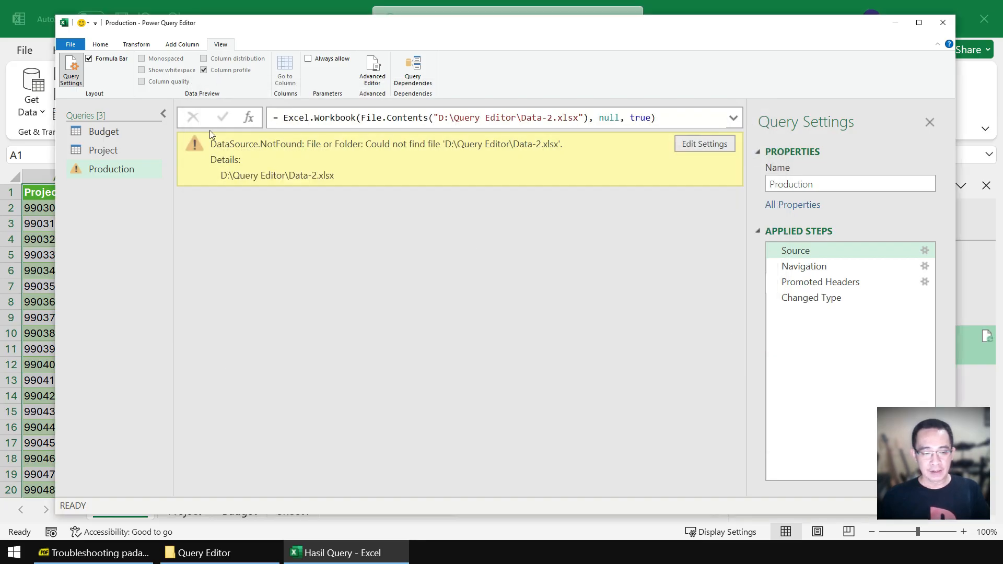
Step: Leave the Power Query Editor and open the data source settings for the Hasil Query workbook
{"action": "left_click", "coordinate": [100, 45]}
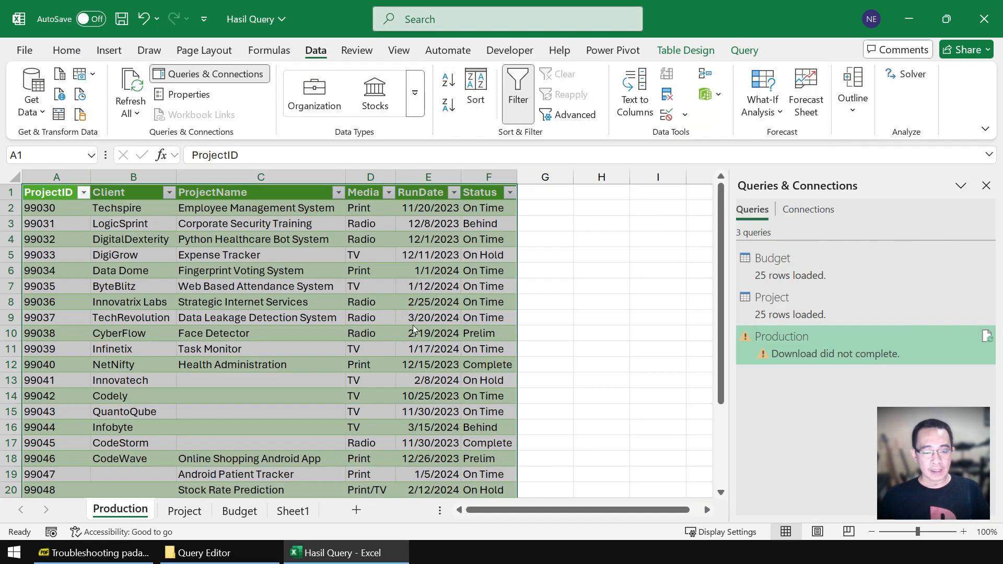
{"action": "left_click", "coordinate": [412, 300]}
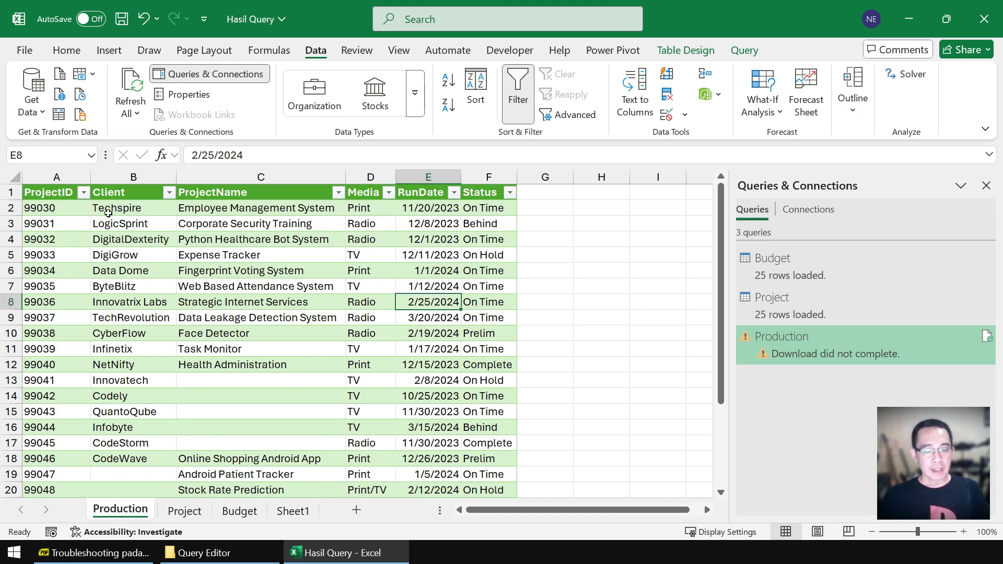
{"action": "left_click", "coordinate": [40, 113]}
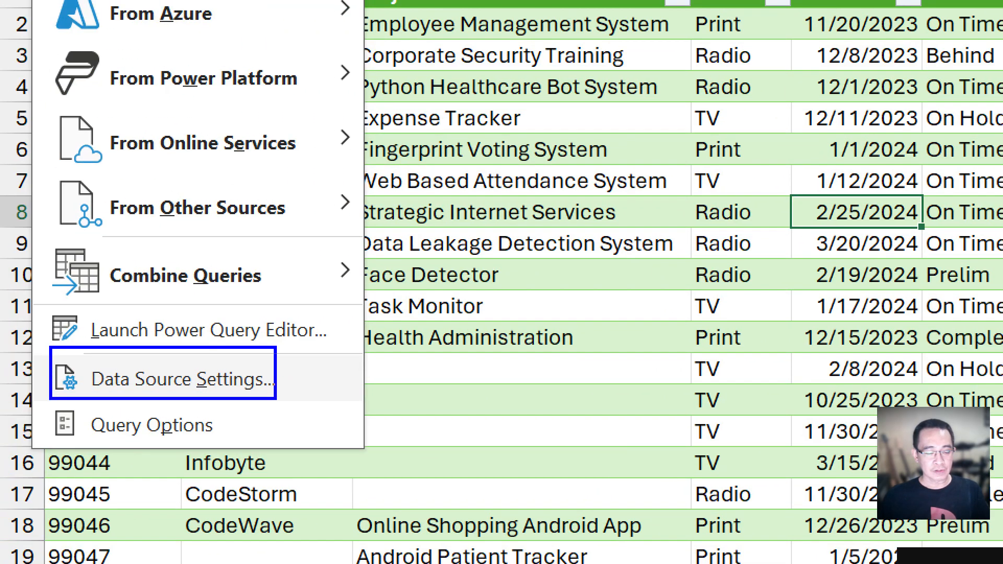
{"action": "left_click_drag", "start_coordinate": [276, 399], "coordinate": [292, 403]}
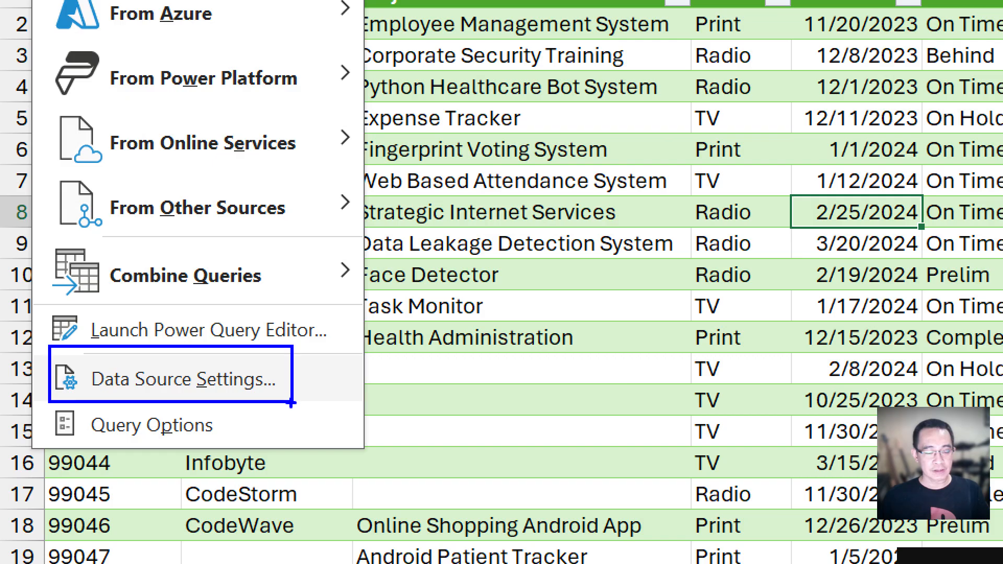
{"action": "key", "text": "Escape"}
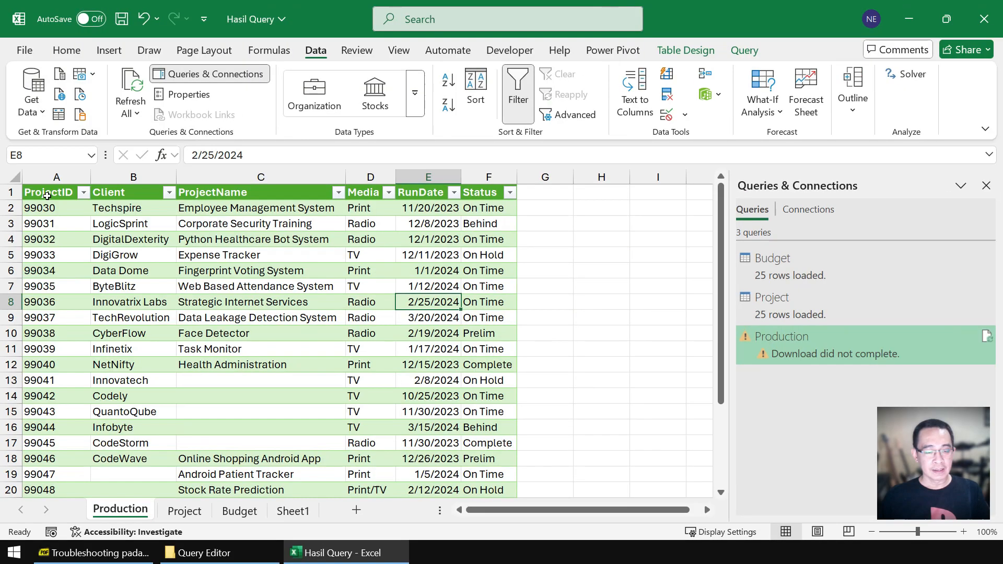
{"action": "left_click", "coordinate": [35, 109]}
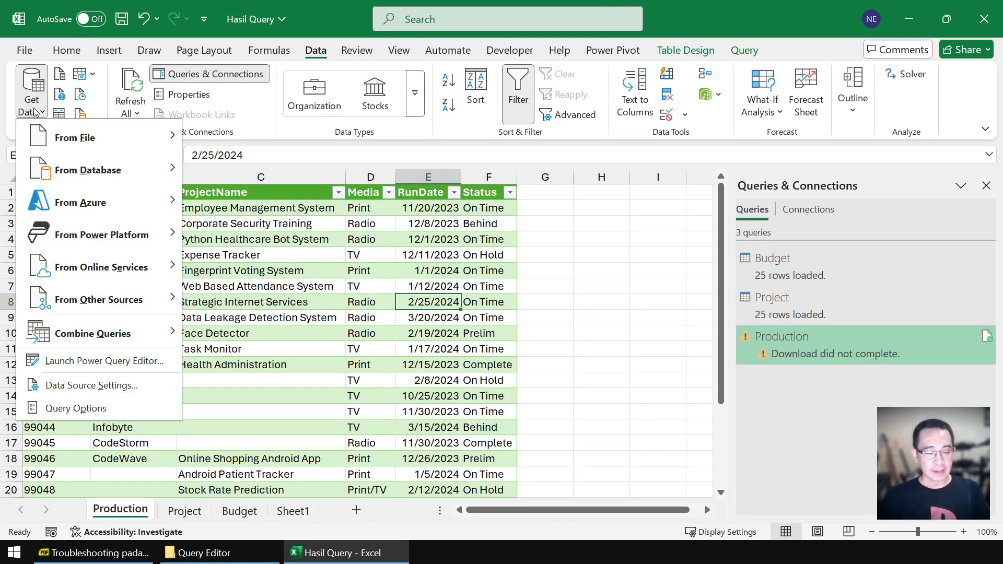
{"action": "left_click", "coordinate": [134, 389]}
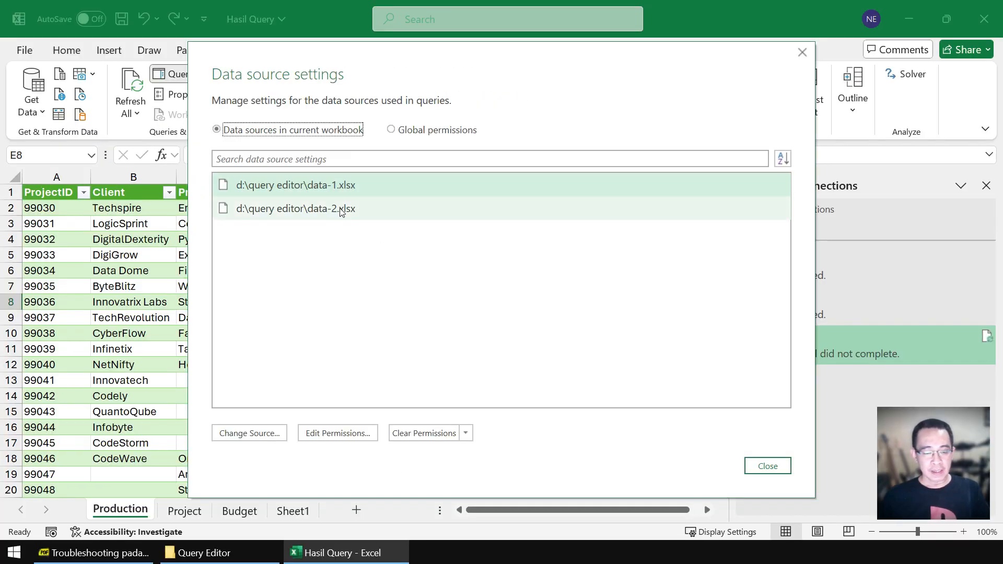
Step: Change the data-2.xlsx data source to D:\Query Editor\Data-2_UPDATE.xlsx, then close the data source settings
{"action": "left_click", "coordinate": [381, 175]}
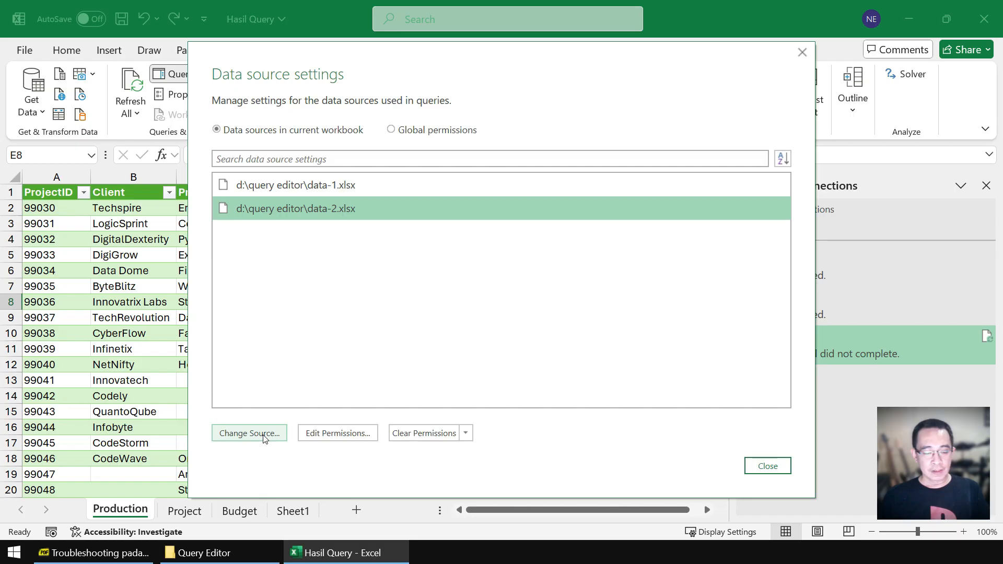
{"action": "left_click_drag", "start_coordinate": [198, 411], "coordinate": [304, 454]}
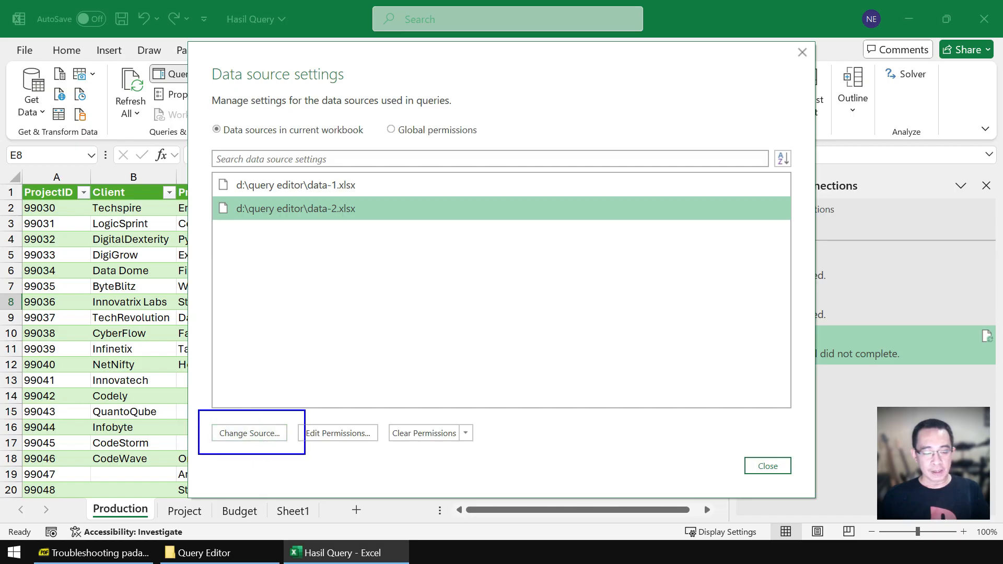
{"action": "key", "text": "Escape"}
{"action": "left_click", "coordinate": [271, 433]}
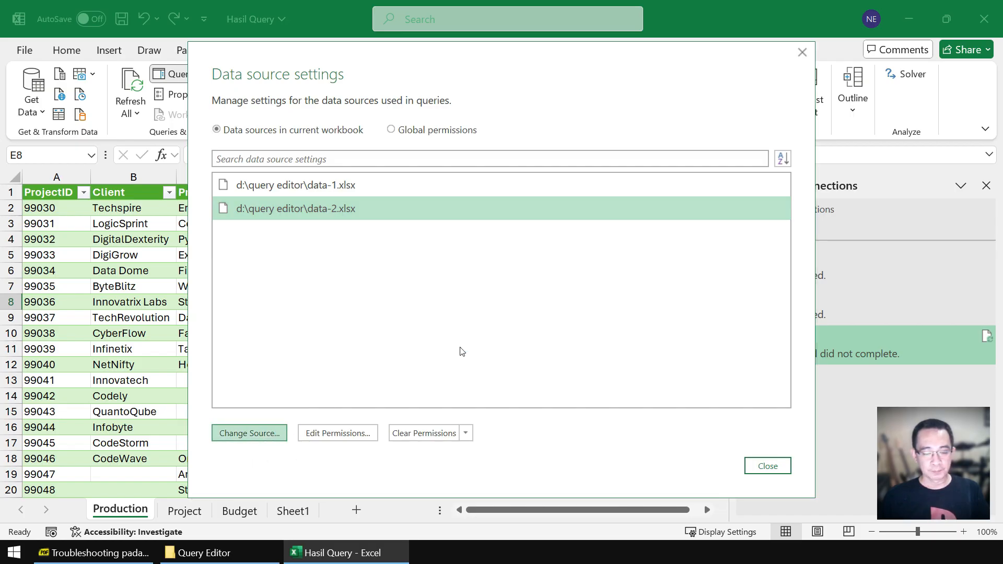
{"action": "left_click", "coordinate": [591, 260]}
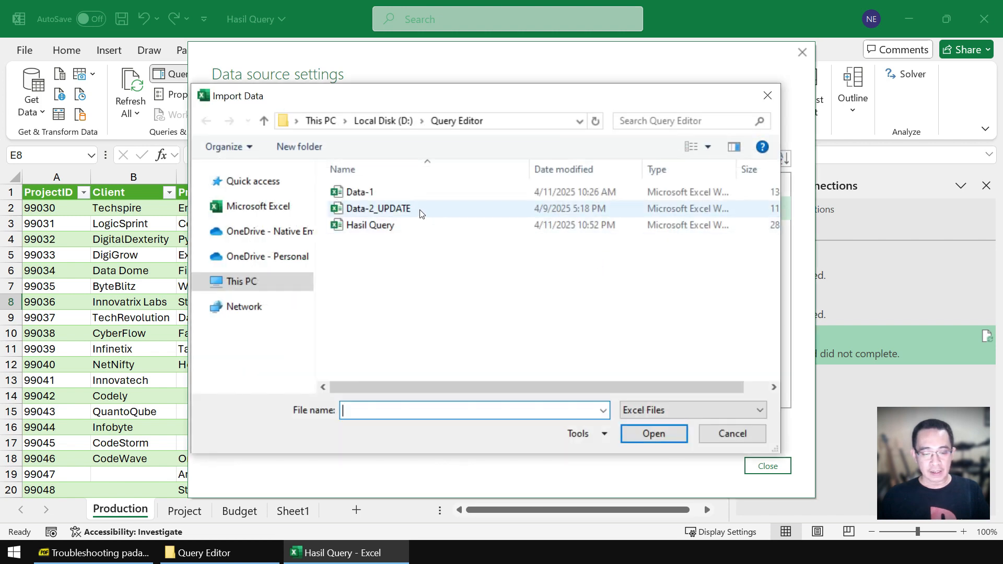
{"action": "left_click", "coordinate": [427, 211]}
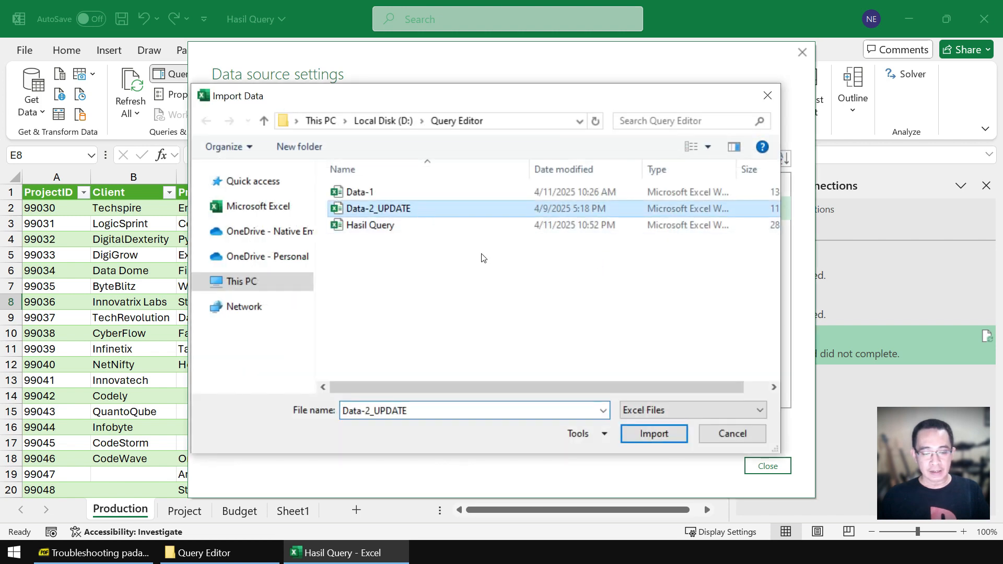
{"action": "left_click", "coordinate": [658, 435]}
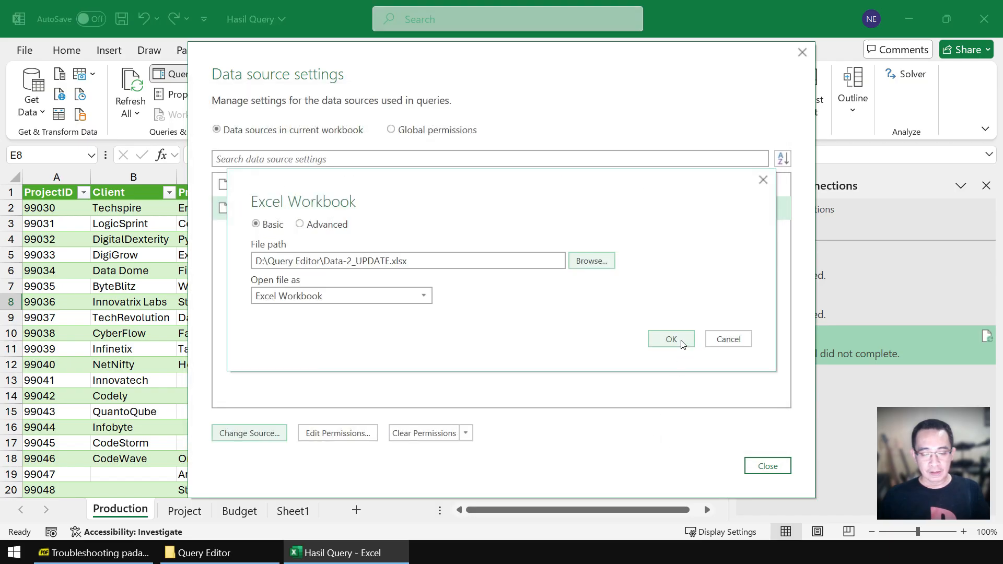
{"action": "left_click", "coordinate": [670, 339]}
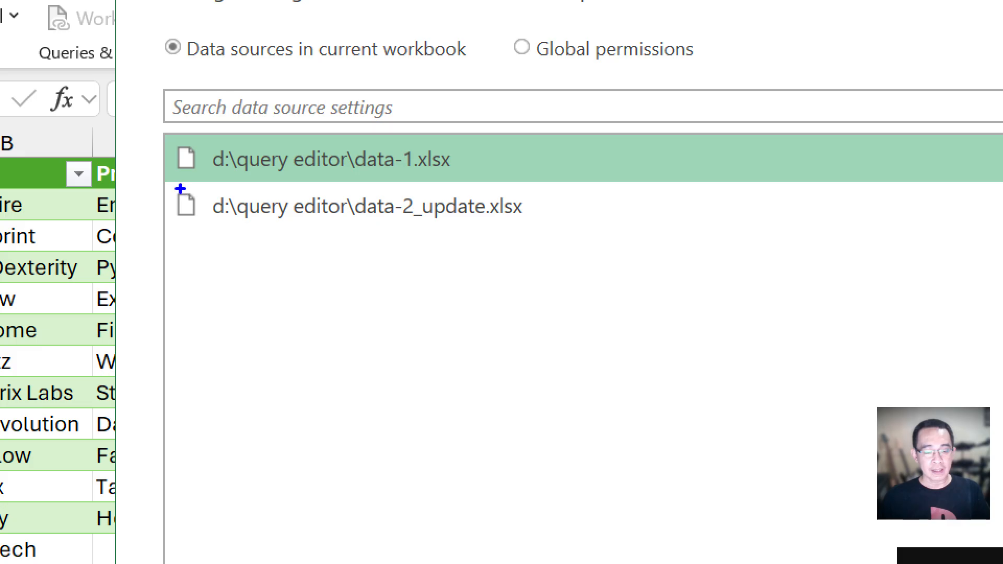
{"action": "left_click_drag", "start_coordinate": [213, 196], "coordinate": [274, 203]}
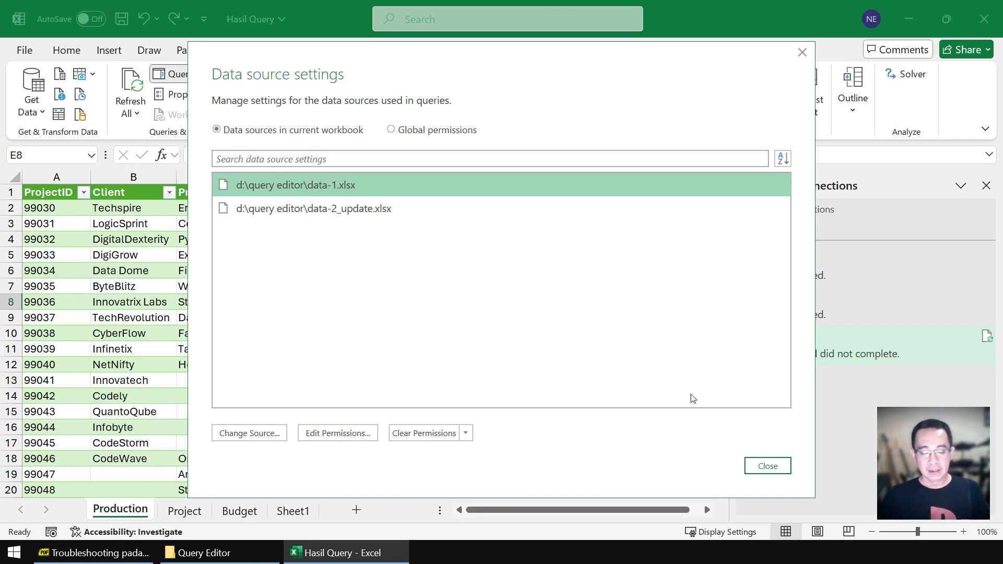
{"action": "left_click", "coordinate": [767, 467]}
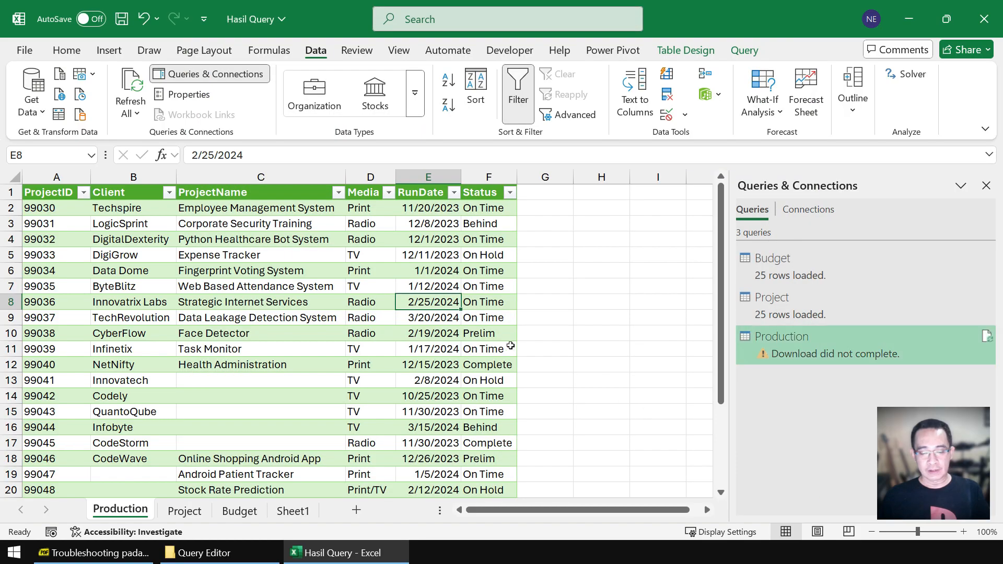
Step: Refresh all of the workbook's queries, and review the source files in the Query Editor folder
{"action": "left_click", "coordinate": [312, 334]}
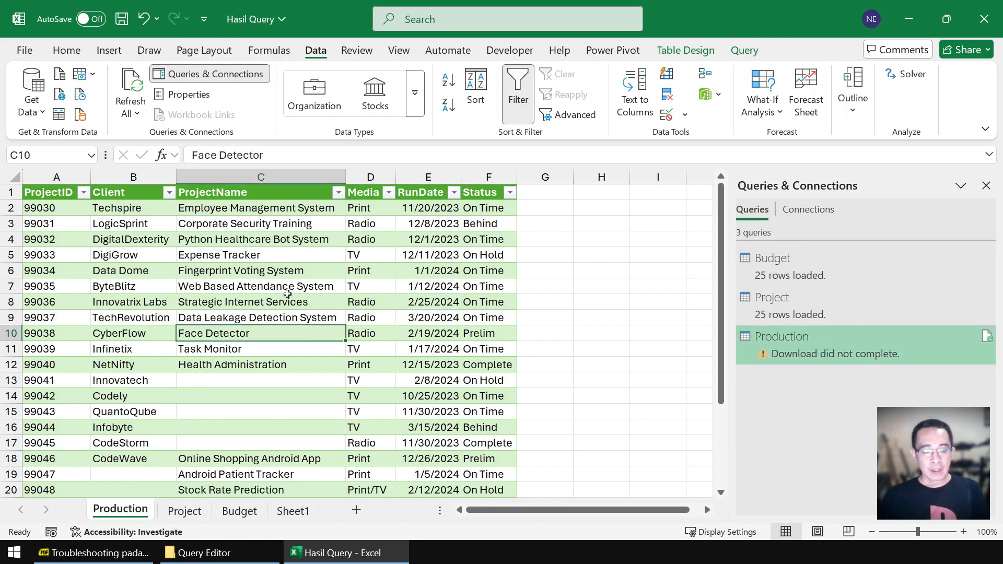
{"action": "left_click", "coordinate": [134, 85]}
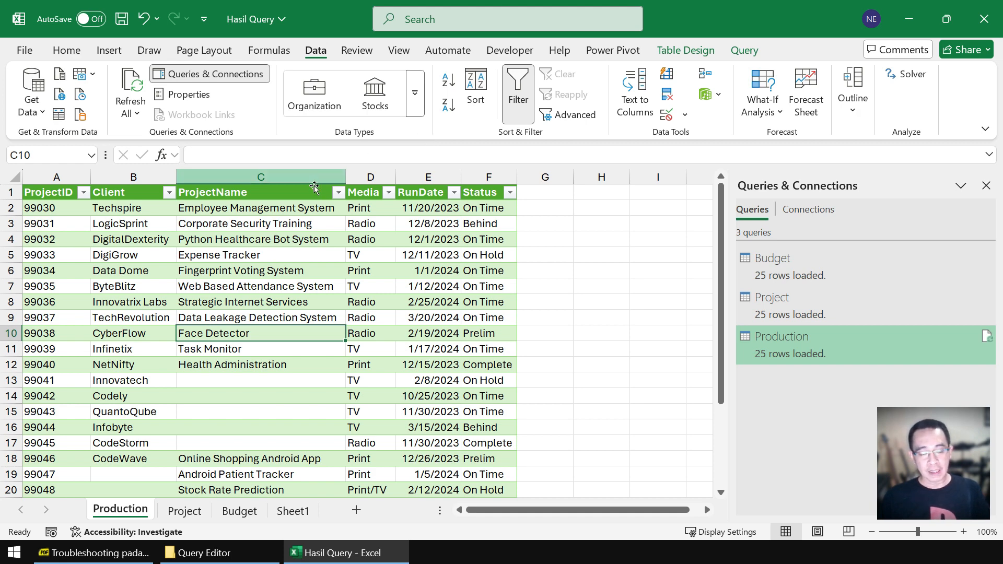
{"action": "left_click", "coordinate": [219, 552]}
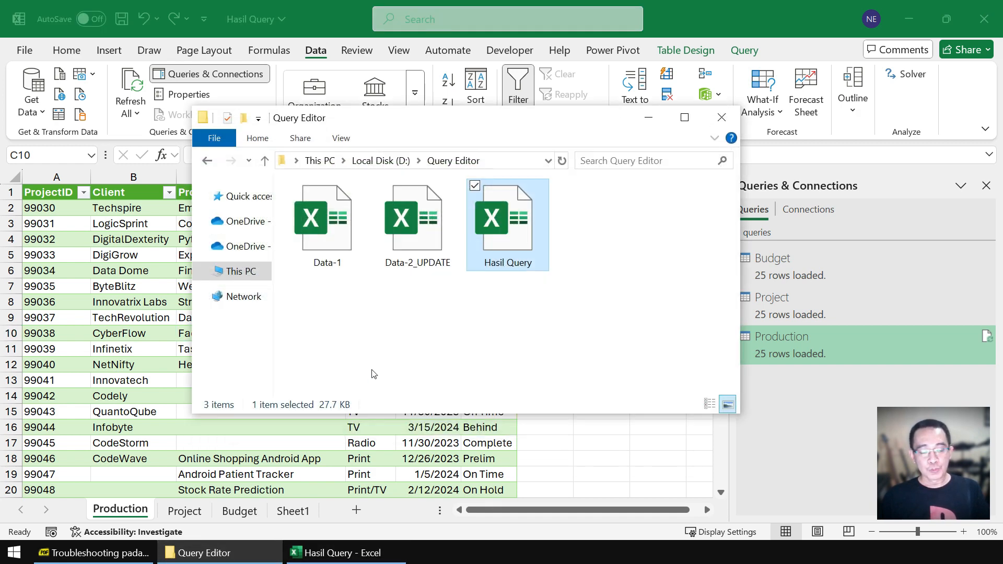
{"action": "left_click", "coordinate": [432, 338]}
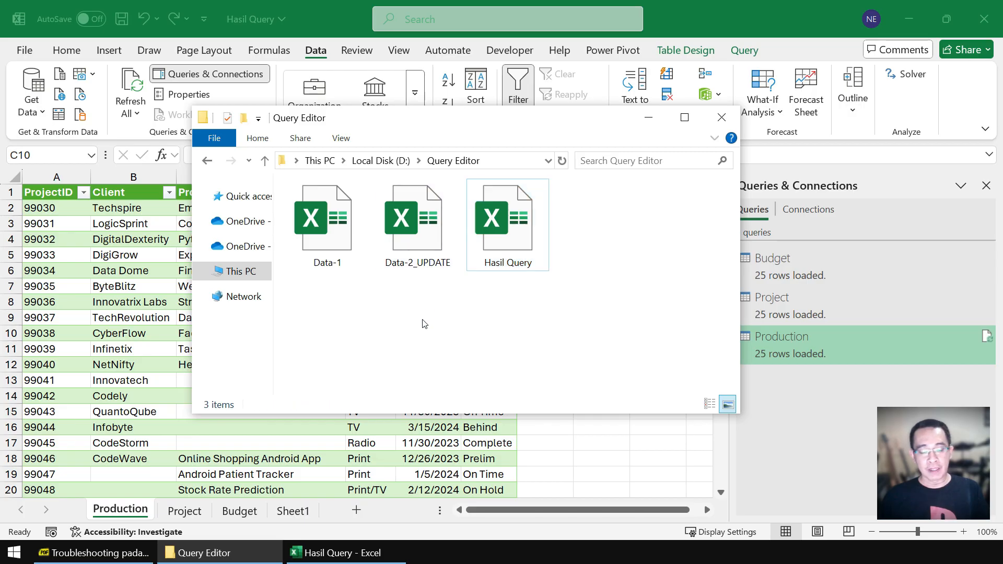
{"action": "left_click", "coordinate": [744, 15]}
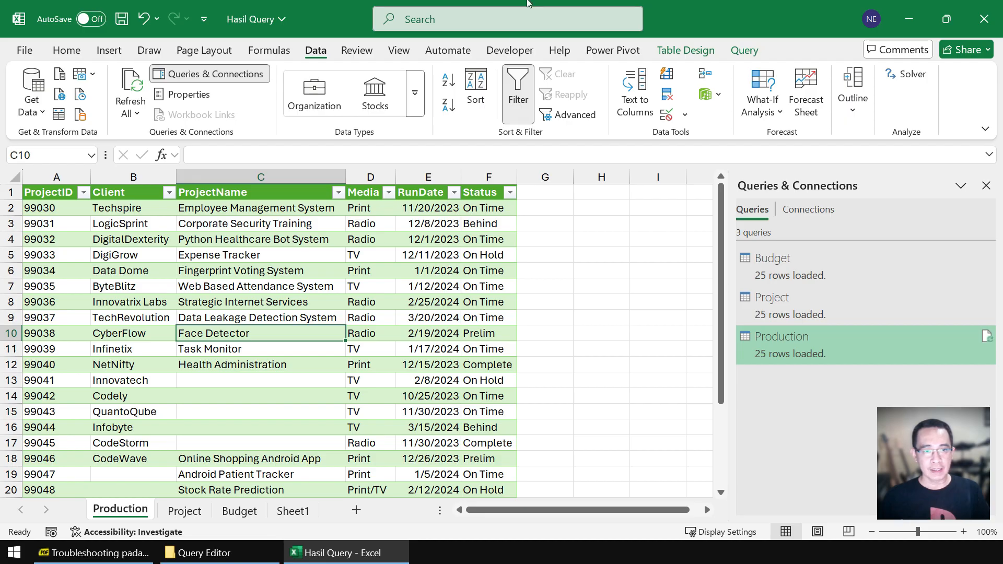
Step: Save the Hasil Query workbook and close it
{"action": "left_click", "coordinate": [577, 303]}
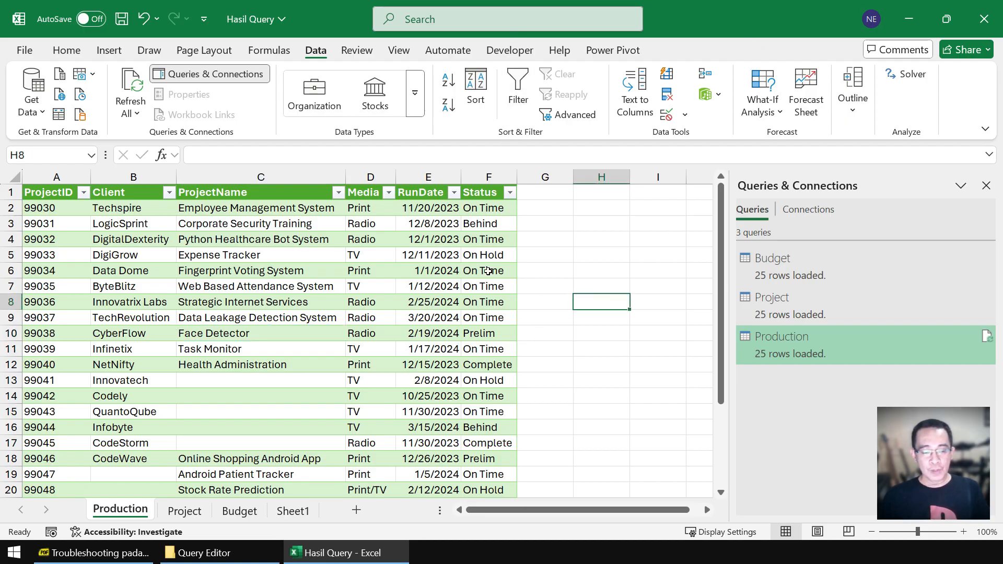
{"action": "left_click", "coordinate": [122, 19]}
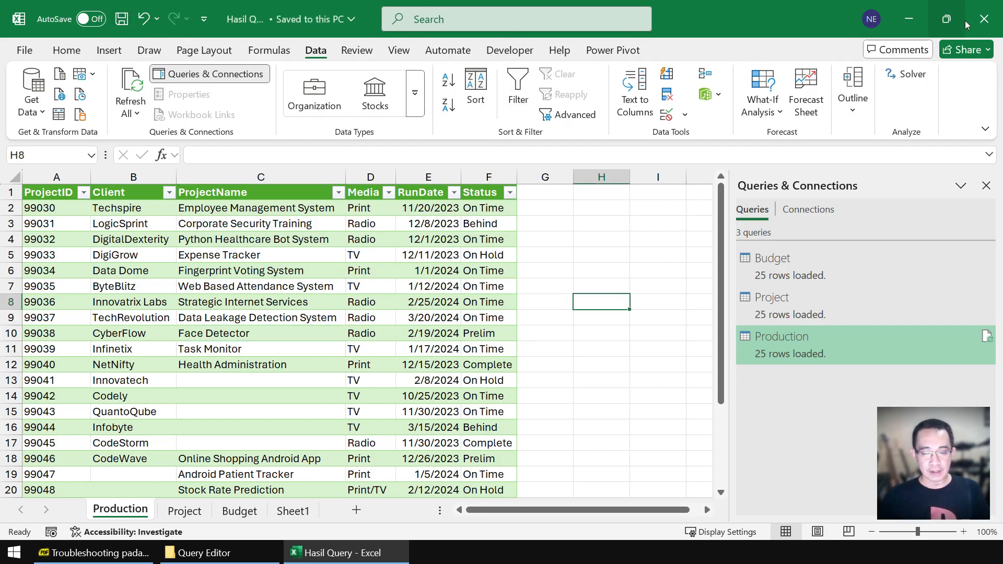
{"action": "left_click", "coordinate": [986, 19]}
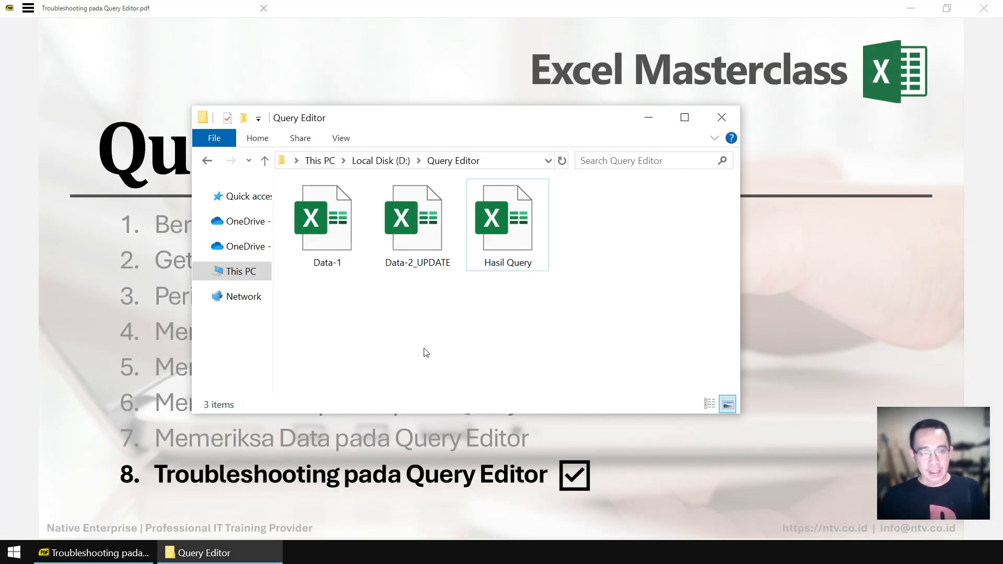
Step: Open the Data-1 workbook from the Query Editor folder and rename its Project sheet to PRJ
{"action": "double_click", "coordinate": [331, 241]}
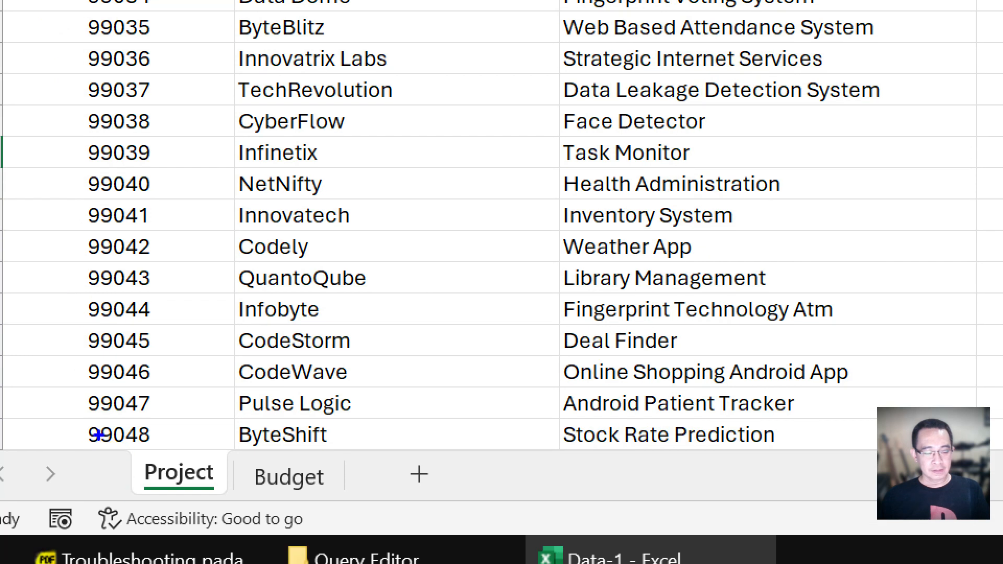
{"action": "left_click_drag", "start_coordinate": [260, 477], "coordinate": [376, 514]}
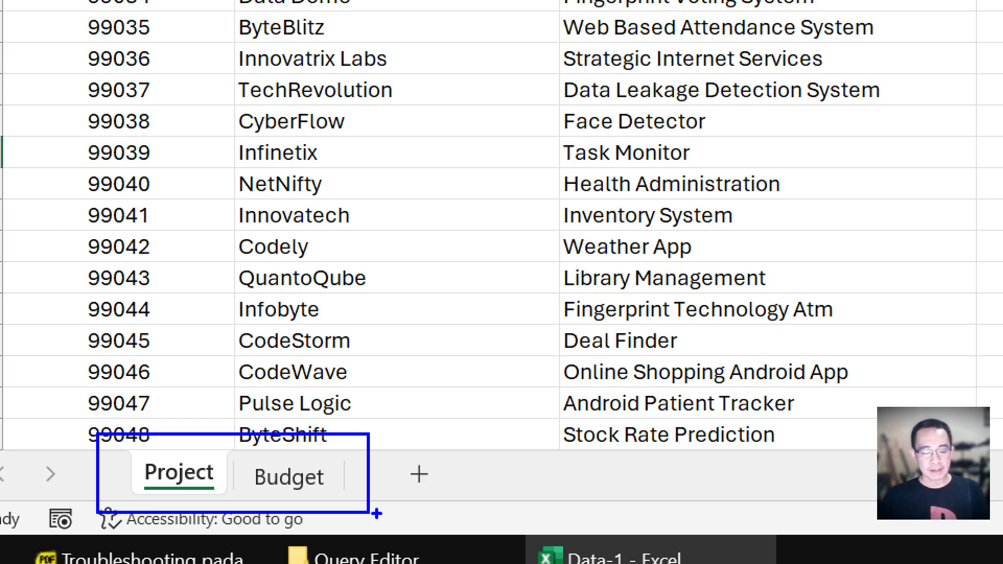
{"action": "left_click_drag", "start_coordinate": [201, 463], "coordinate": [353, 350]}
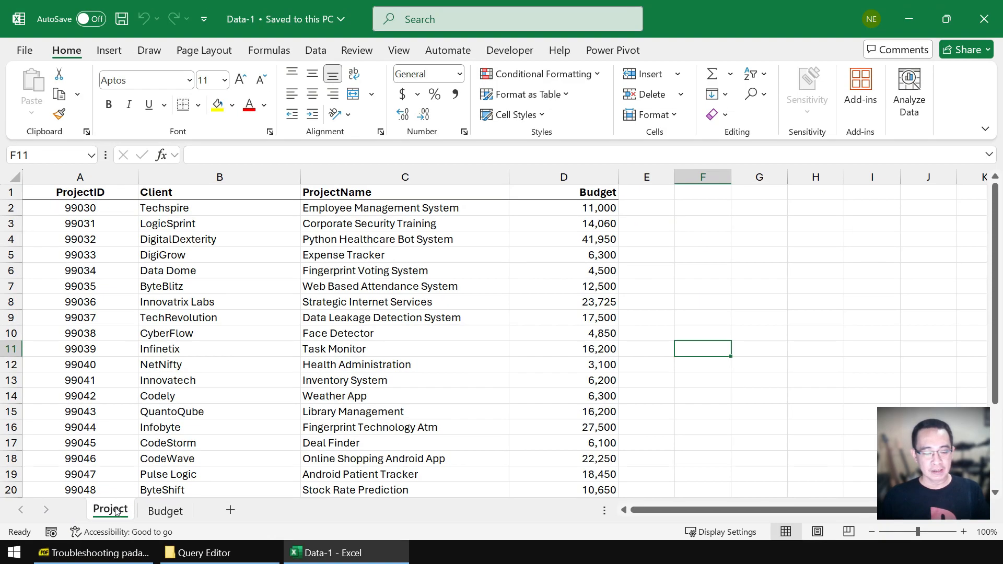
{"action": "double_click", "coordinate": [116, 512]}
{"action": "type", "text": "PRJ"}
{"action": "key", "text": "Return"}
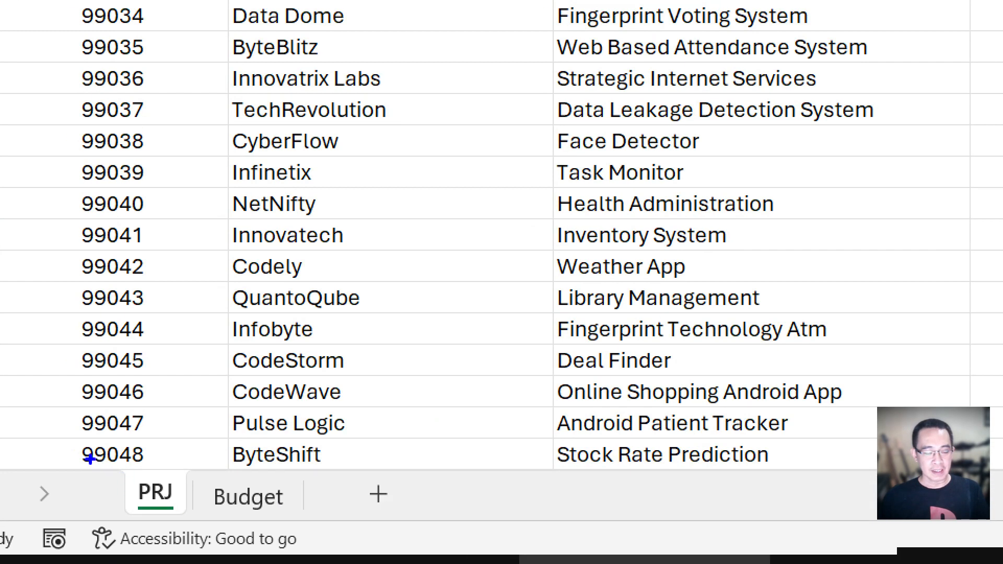
Step: Save the Data-1 workbook with the renamed sheet and close it
{"action": "left_click_drag", "start_coordinate": [90, 459], "coordinate": [208, 516]}
{"action": "left_click_drag", "start_coordinate": [177, 480], "coordinate": [314, 407]}
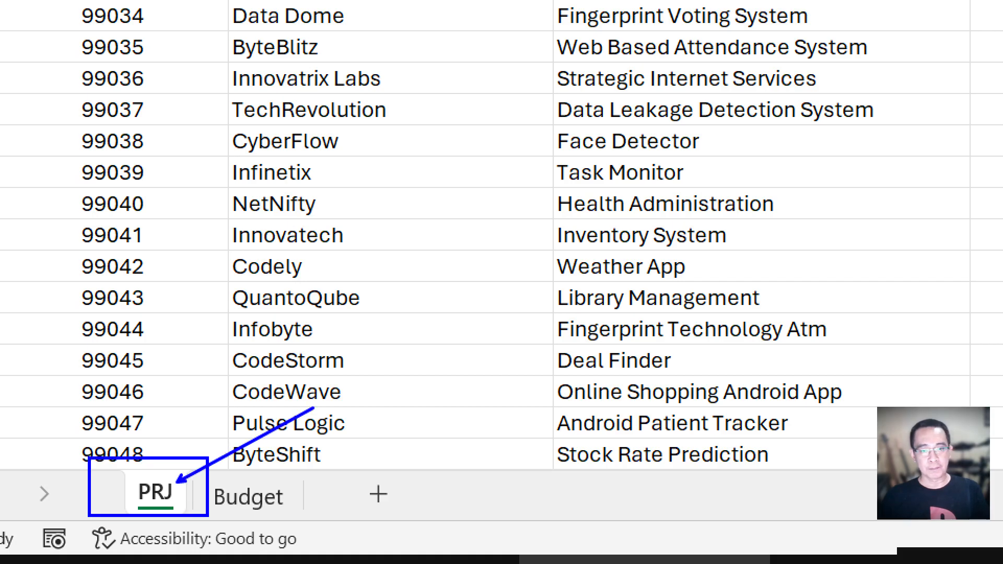
{"action": "key", "text": "Escape"}
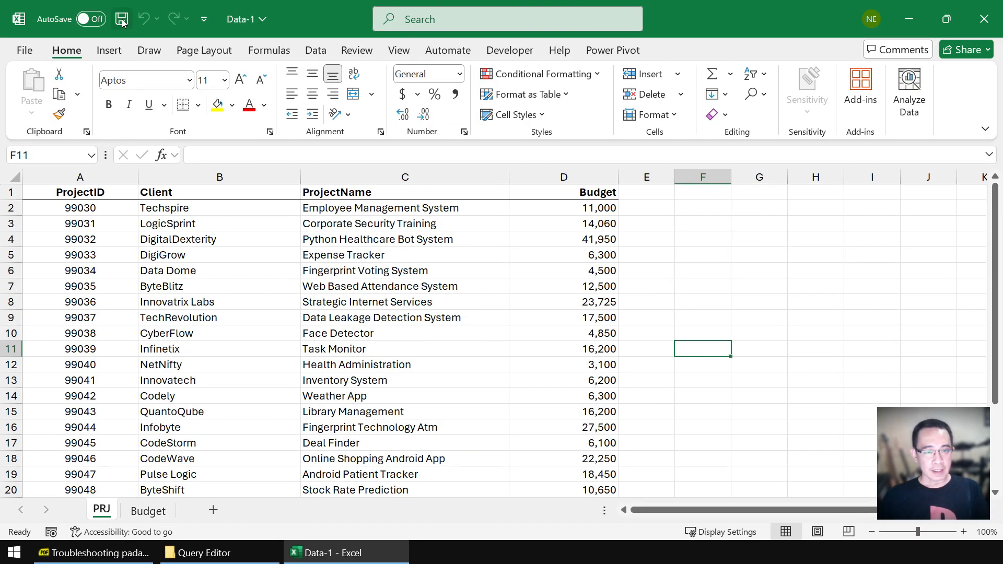
{"action": "left_click", "coordinate": [122, 20]}
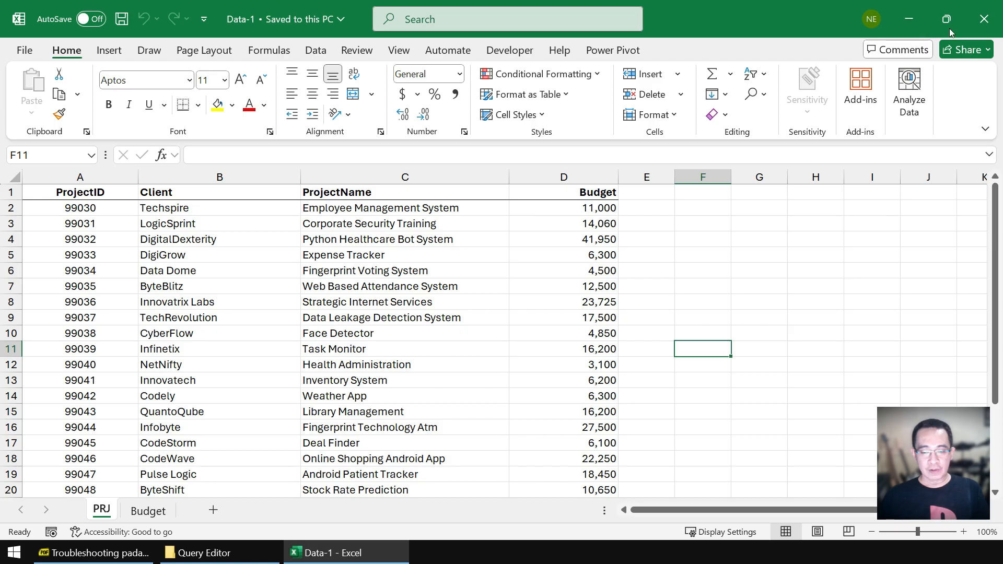
{"action": "left_click", "coordinate": [984, 19]}
{"action": "left_click", "coordinate": [517, 338]}
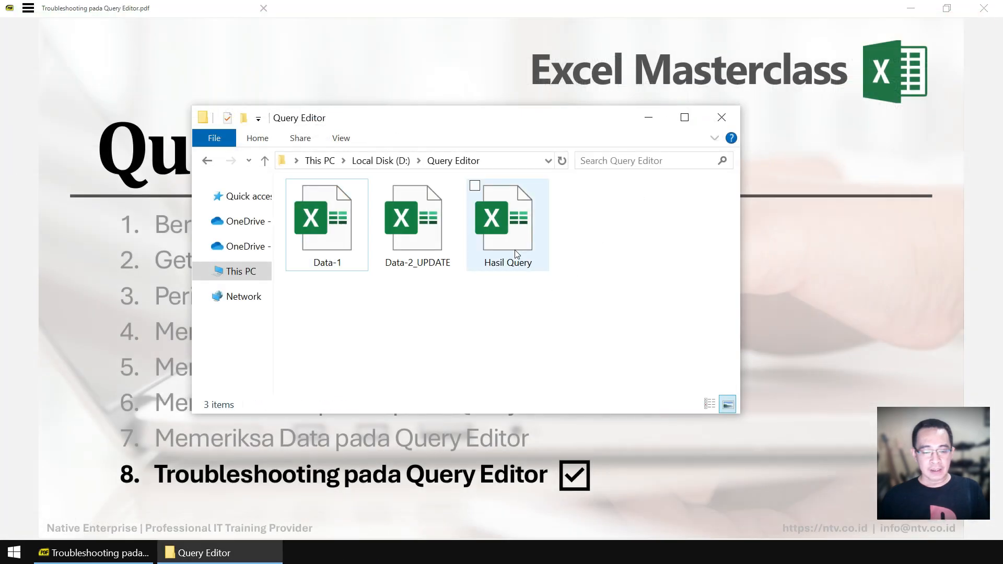
Step: Open the Hasil Query workbook with its queries and connections listed, and refresh all of its queries
{"action": "double_click", "coordinate": [517, 240]}
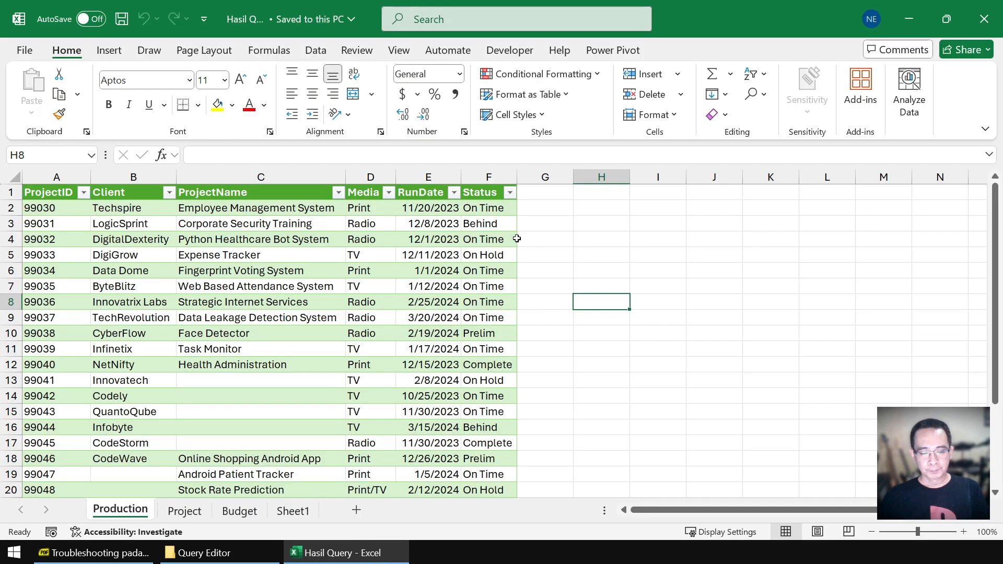
{"action": "left_click", "coordinate": [315, 50]}
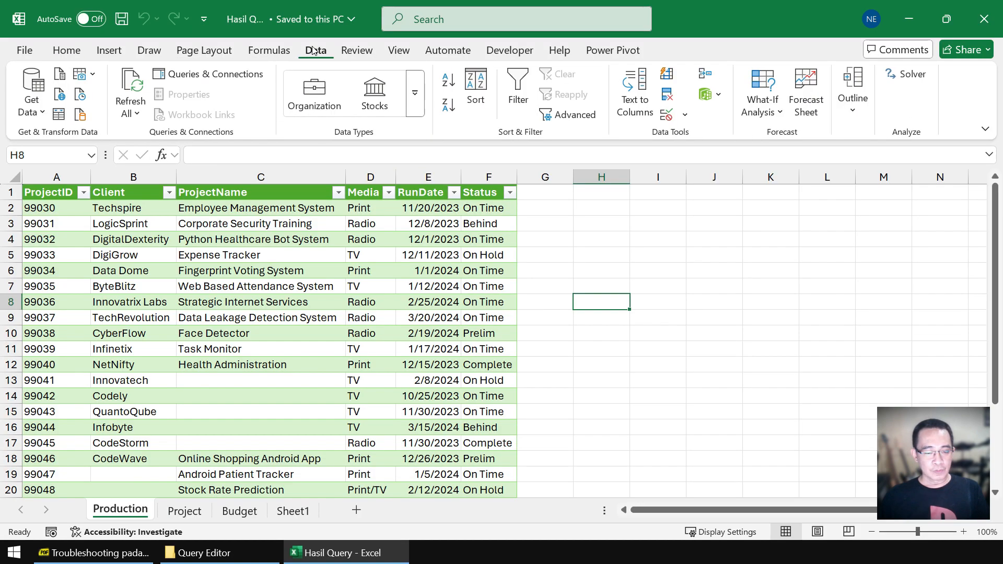
{"action": "left_click", "coordinate": [206, 74]}
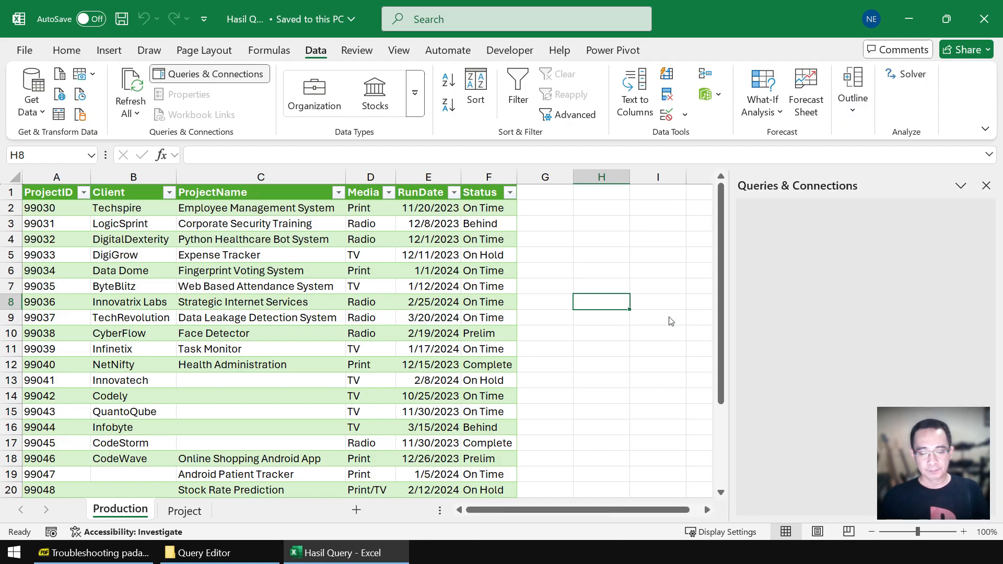
{"action": "left_click", "coordinate": [134, 86]}
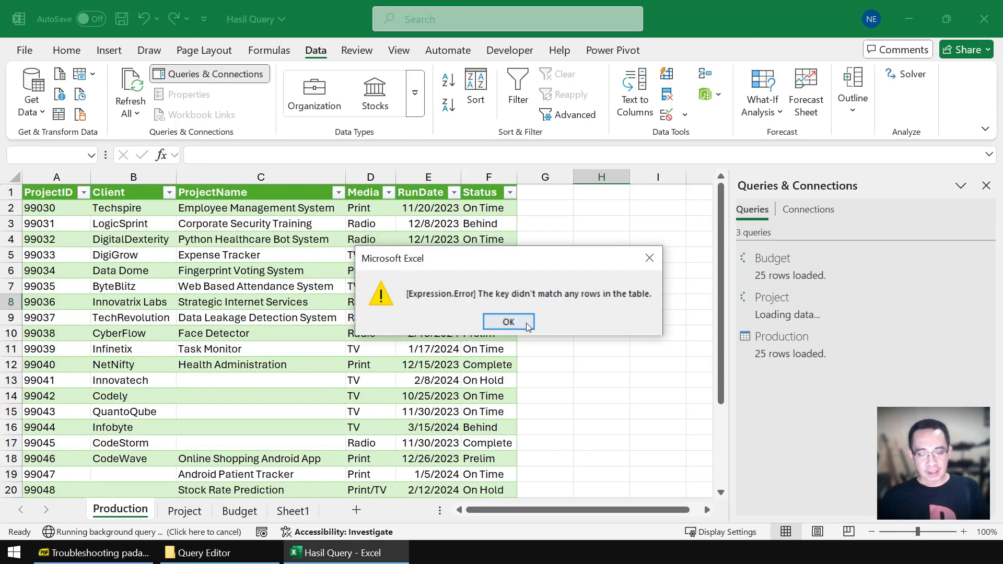
{"action": "left_click", "coordinate": [552, 339]}
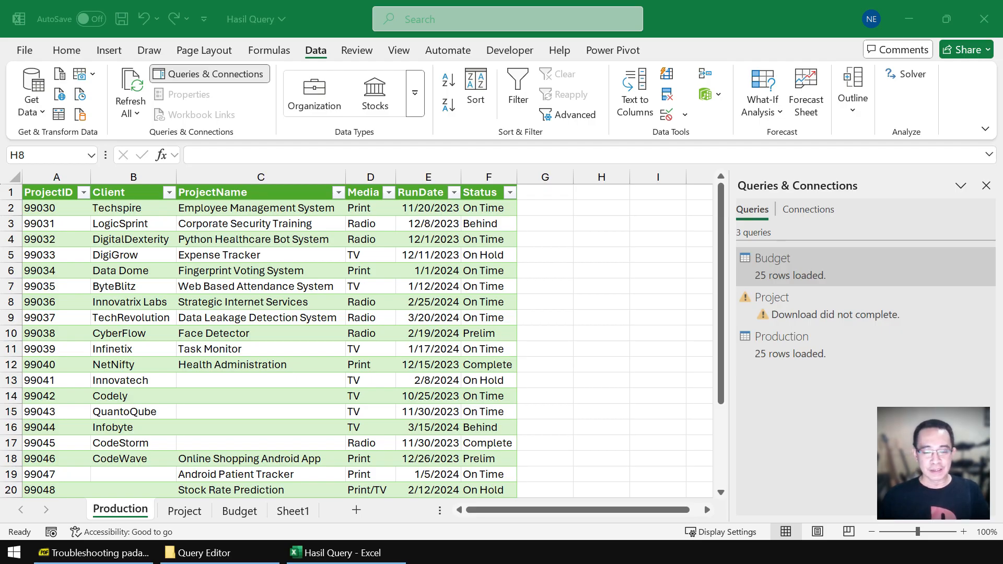
{"action": "left_click", "coordinate": [626, 307]}
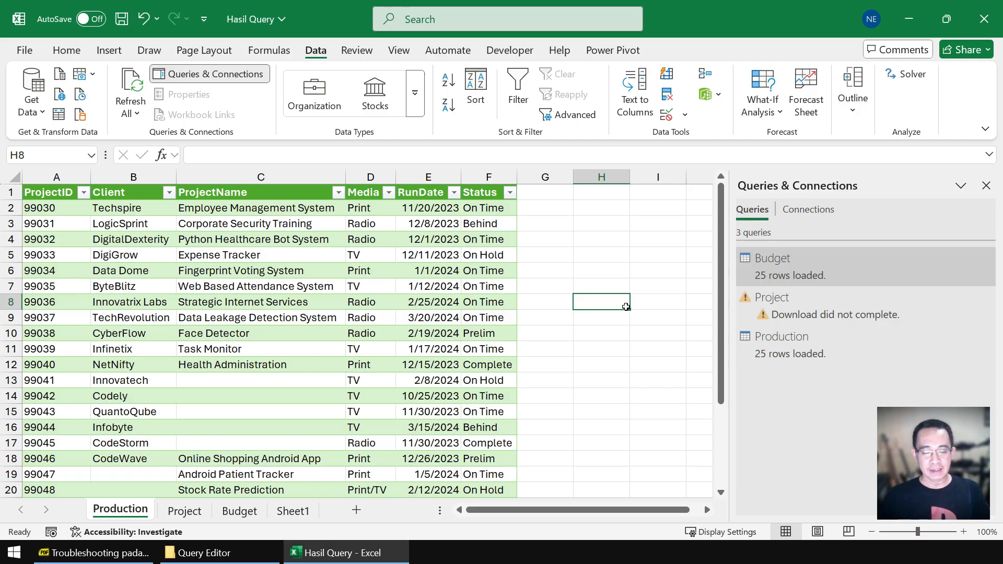
Step: Open the Power Query Editor and examine the error details of the Project query
{"action": "double_click", "coordinate": [844, 347]}
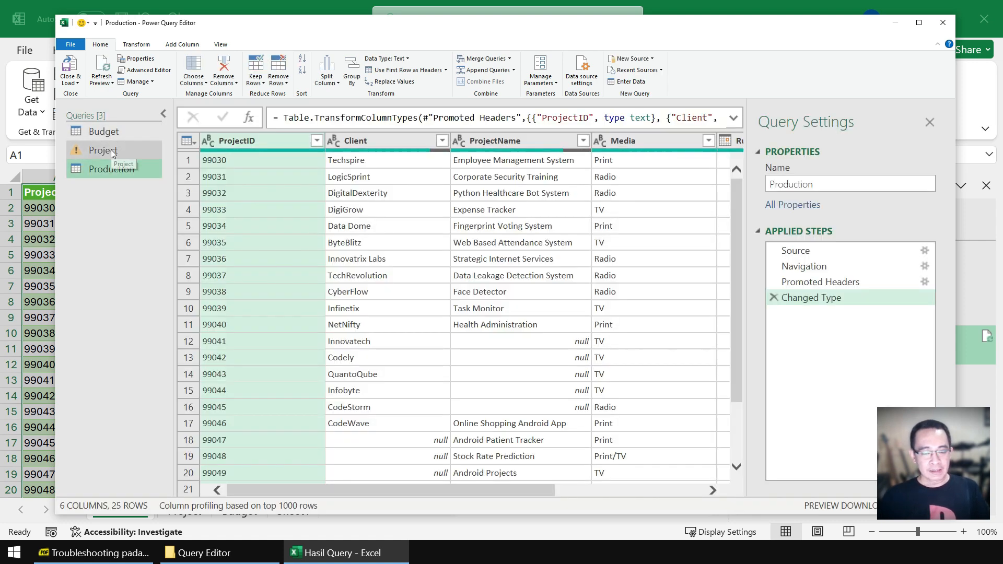
{"action": "left_click", "coordinate": [111, 149]}
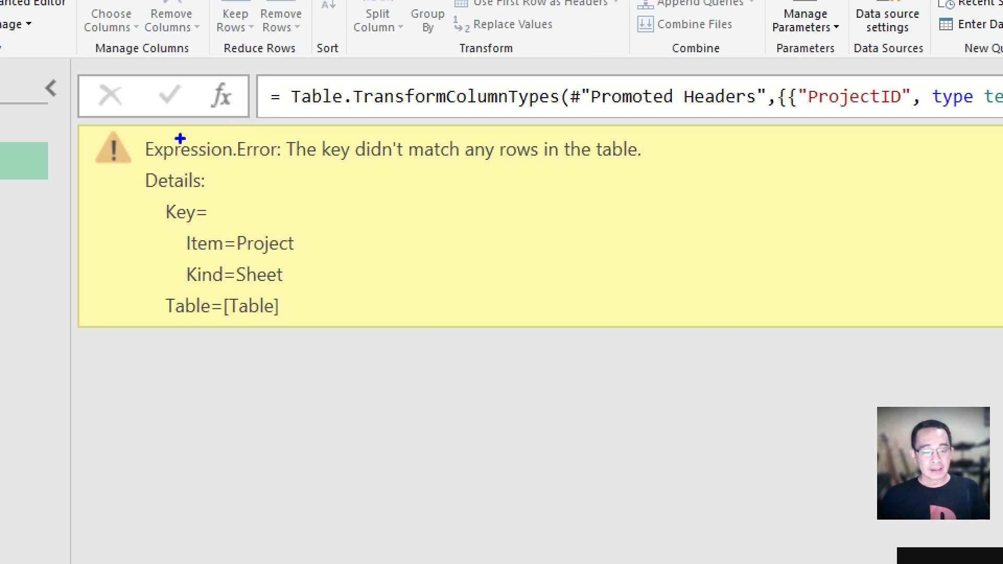
{"action": "left_click_drag", "start_coordinate": [183, 130], "coordinate": [370, 194]}
{"action": "left_click_drag", "start_coordinate": [463, 251], "coordinate": [753, 359]}
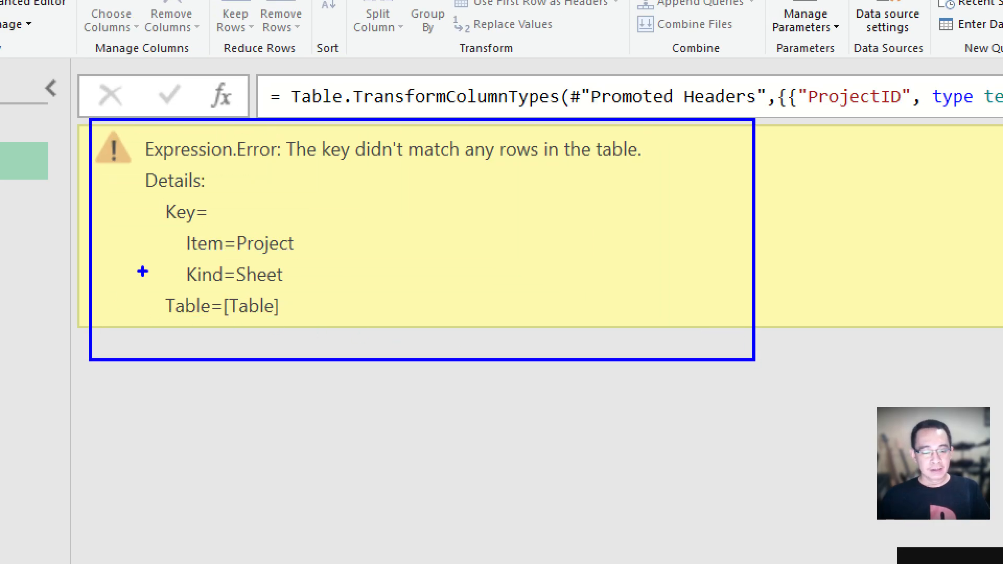
{"action": "left_click_drag", "start_coordinate": [159, 257], "coordinate": [312, 292]}
{"action": "left_click_drag", "start_coordinate": [175, 226], "coordinate": [323, 248]}
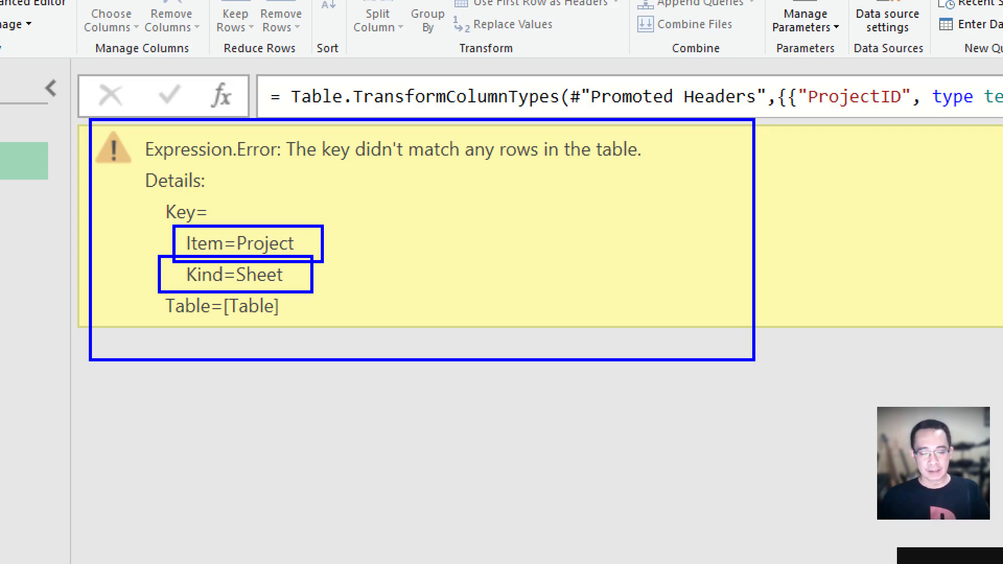
{"action": "key", "text": "Escape"}
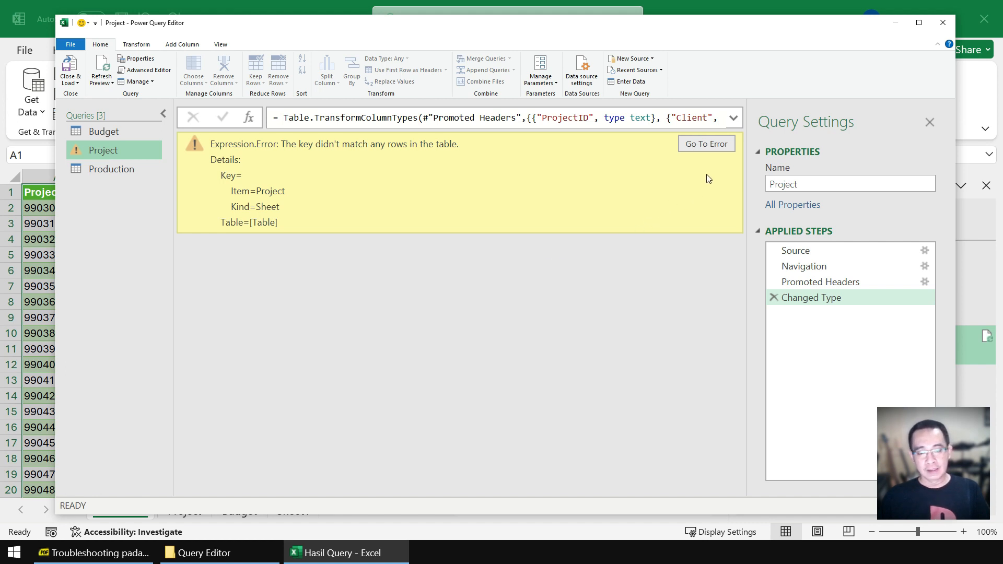
Step: Go to the applied step that causes the Project query's error and examine the sheet name in its formula
{"action": "left_click", "coordinate": [715, 148]}
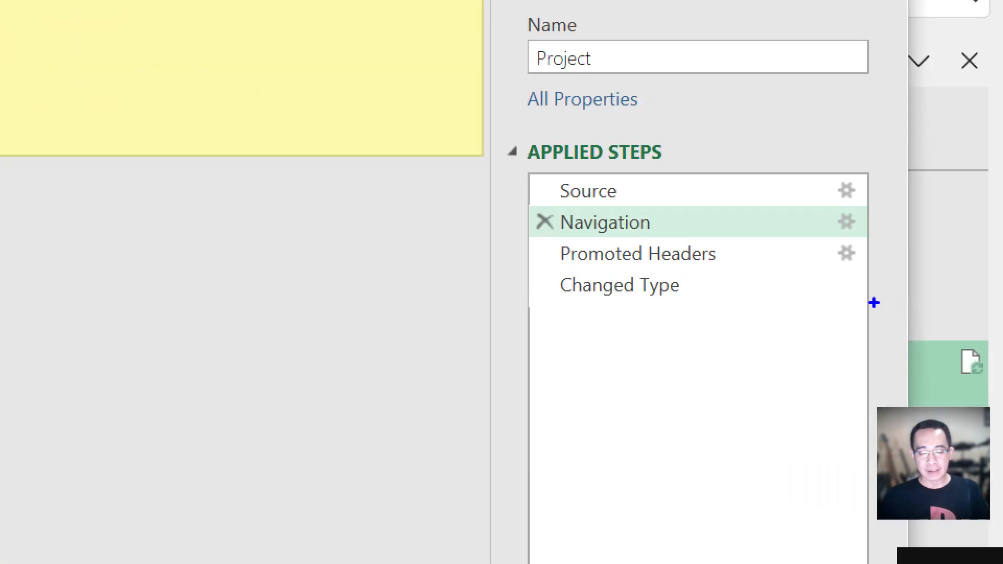
{"action": "left_click_drag", "start_coordinate": [503, 193], "coordinate": [882, 246]}
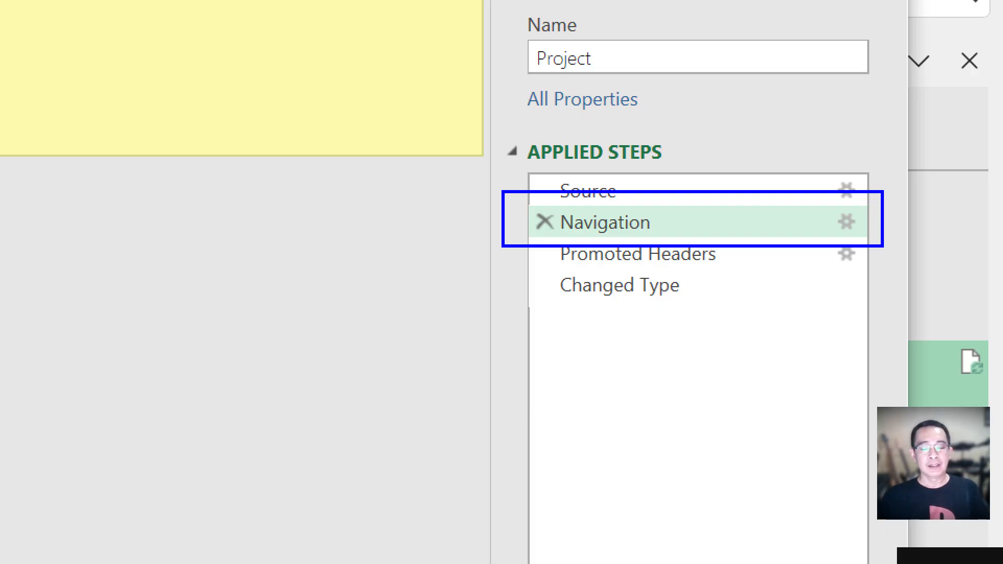
{"action": "key", "text": "Escape"}
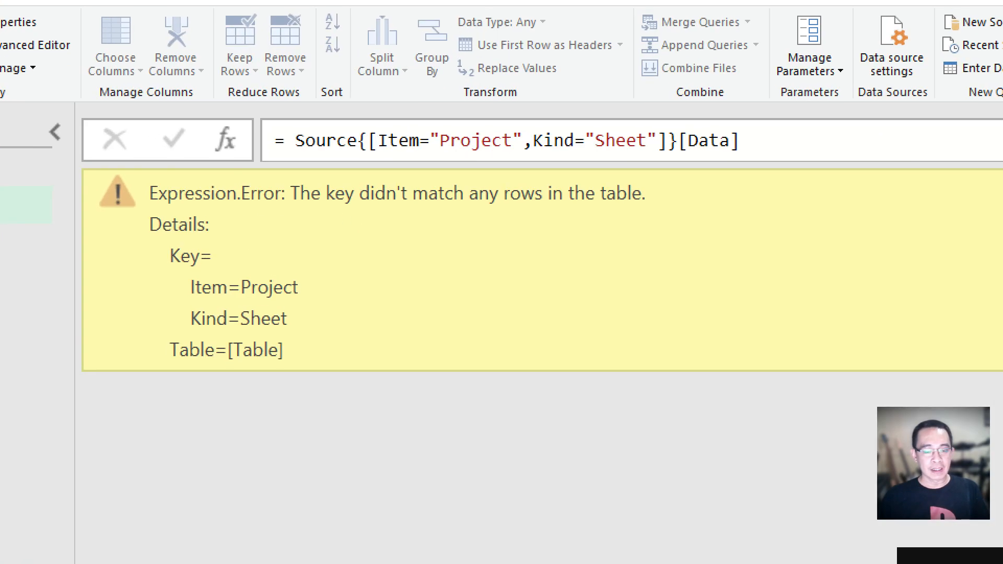
{"action": "key", "text": "ctrl+1"}
{"action": "left_click", "coordinate": [265, 95]}
{"action": "left_click_drag", "start_coordinate": [244, 95], "coordinate": [802, 198]}
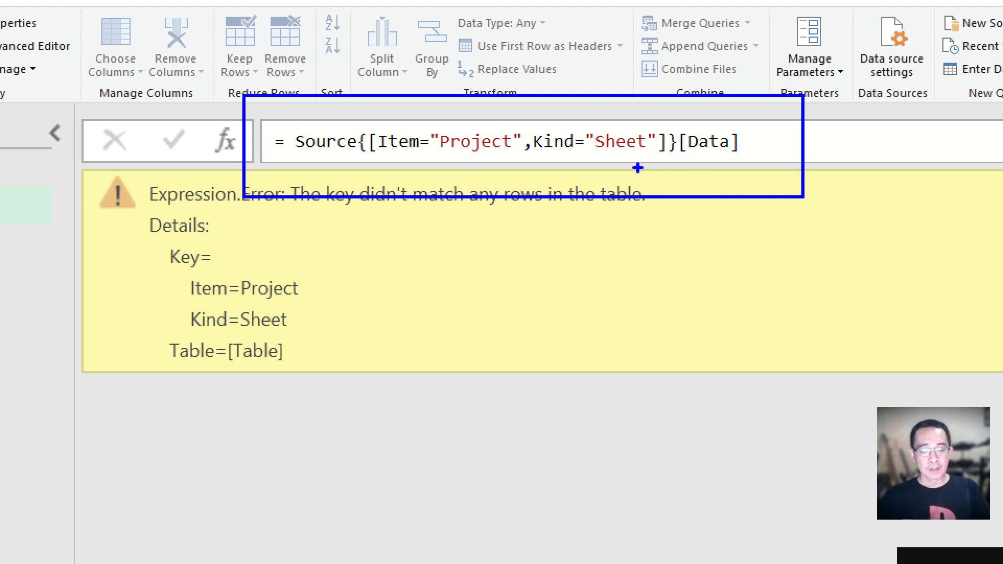
{"action": "left_click_drag", "start_coordinate": [515, 158], "coordinate": [648, 292]}
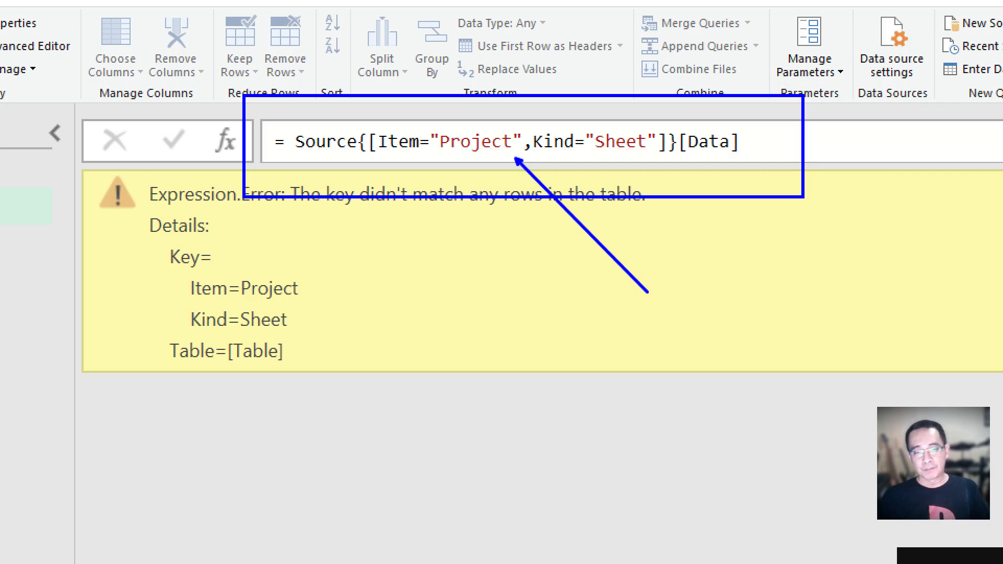
{"action": "key", "text": "e"}
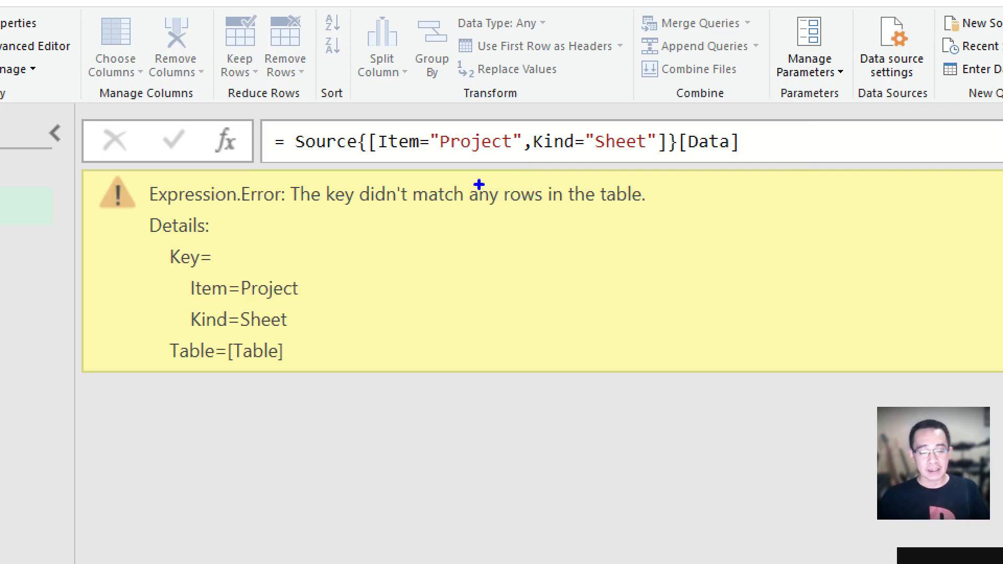
{"action": "left_click_drag", "start_coordinate": [425, 119], "coordinate": [527, 170]}
{"action": "key", "text": "Escape"}
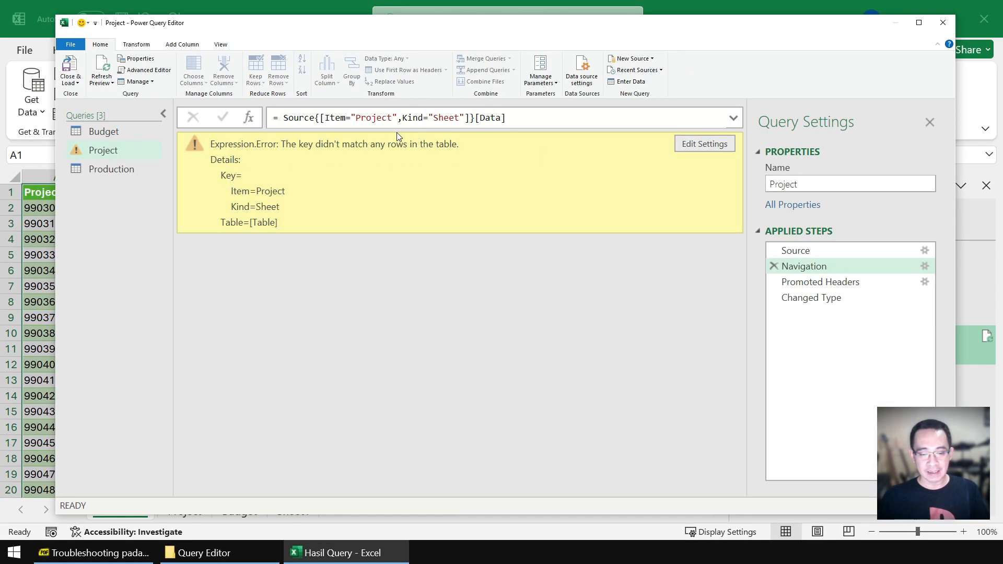
Step: Change the Item name in the Project query's Navigation formula to "PRJ", and check the result at the Changed Type step
{"action": "left_click_drag", "start_coordinate": [357, 117], "coordinate": [392, 118]}
{"action": "type", "text": "PRJ"}
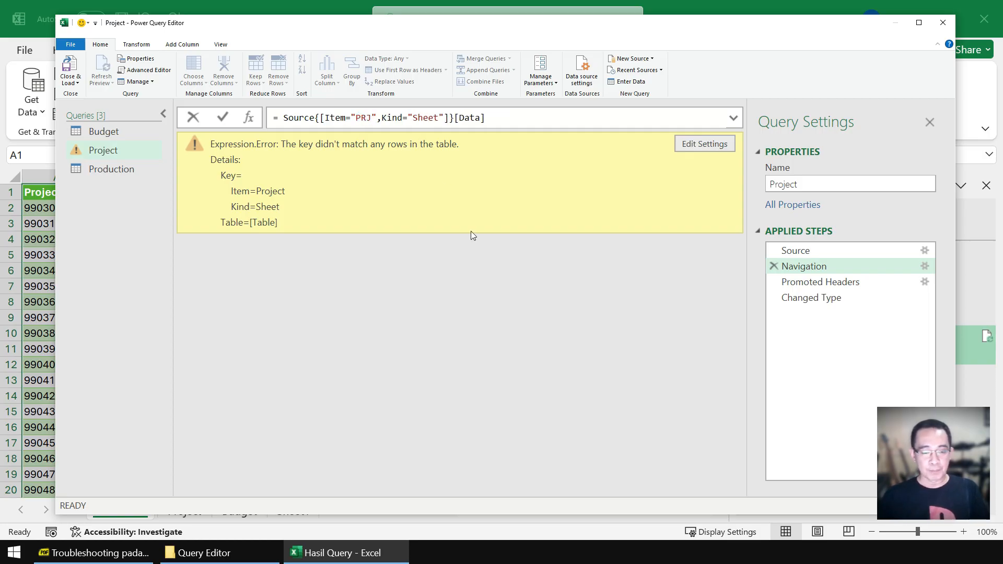
{"action": "key", "text": "Return"}
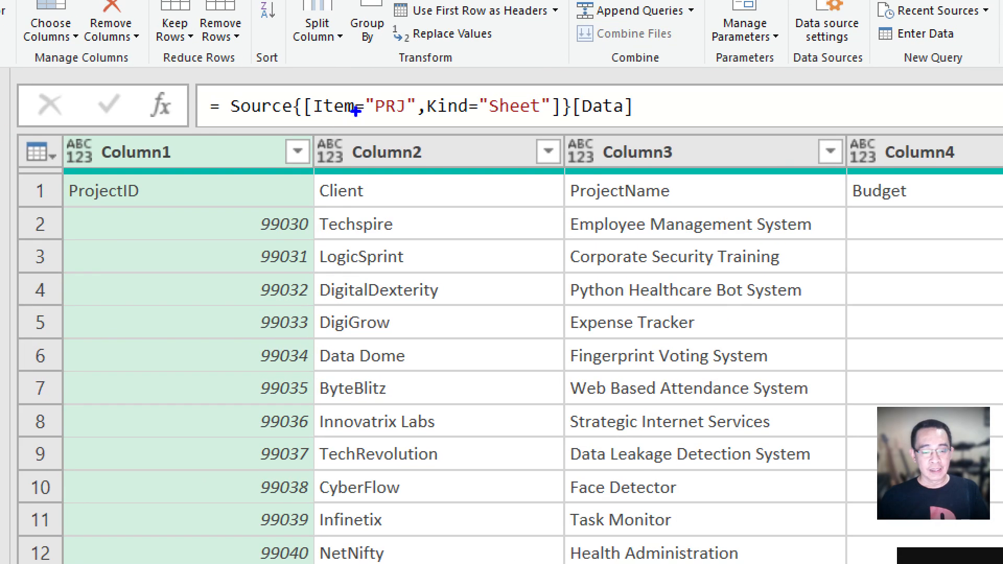
{"action": "left_click_drag", "start_coordinate": [297, 78], "coordinate": [423, 135]}
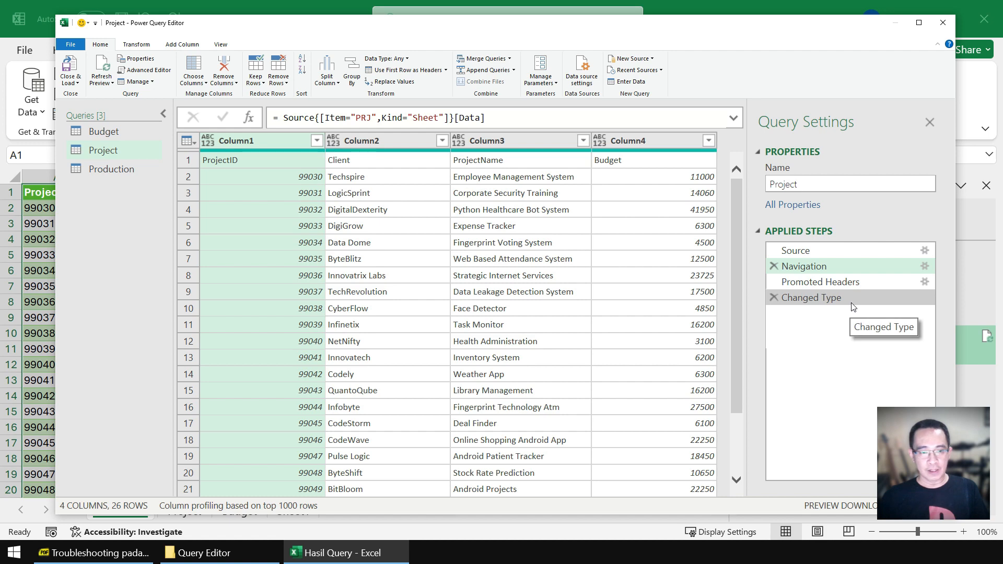
{"action": "left_click", "coordinate": [851, 301]}
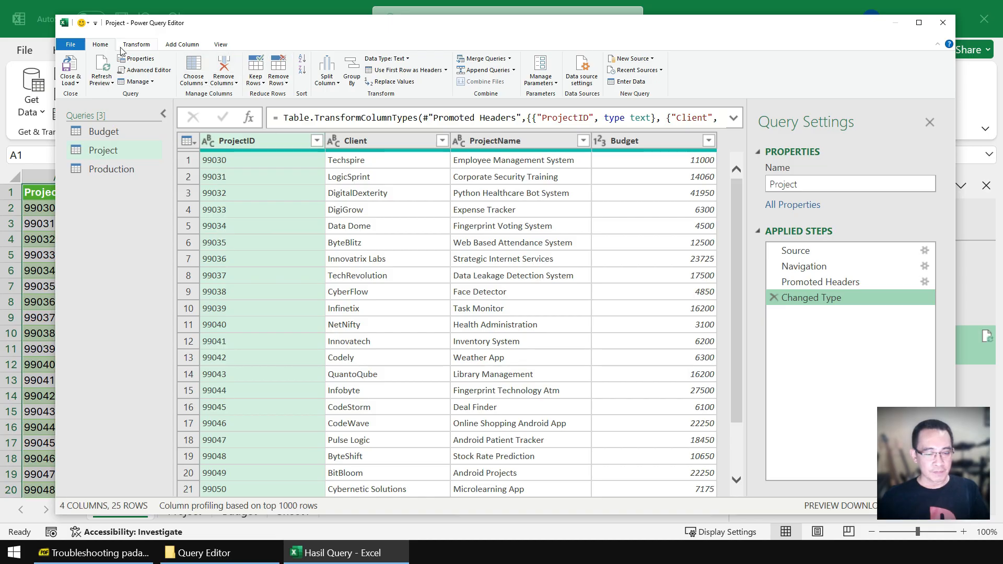
Step: Close and load the corrected Project query into the workbook, and refresh all queries
{"action": "left_click", "coordinate": [101, 64]}
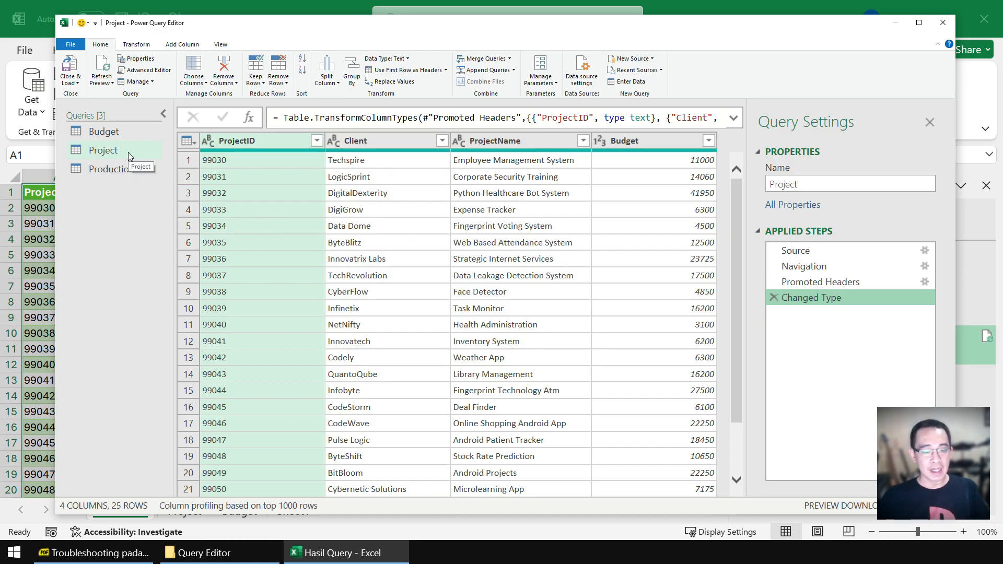
{"action": "left_click", "coordinate": [71, 65]}
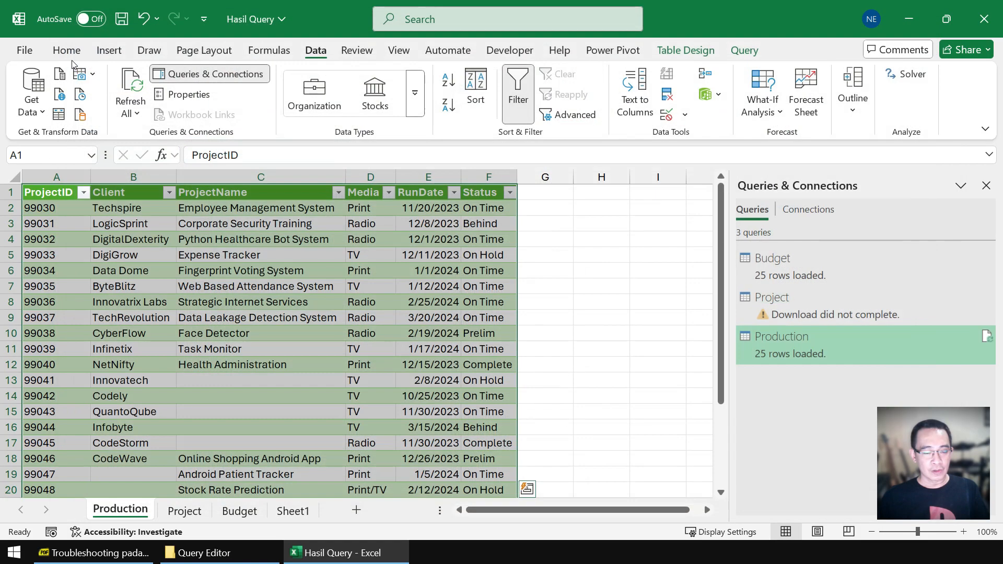
{"action": "left_click", "coordinate": [550, 270]}
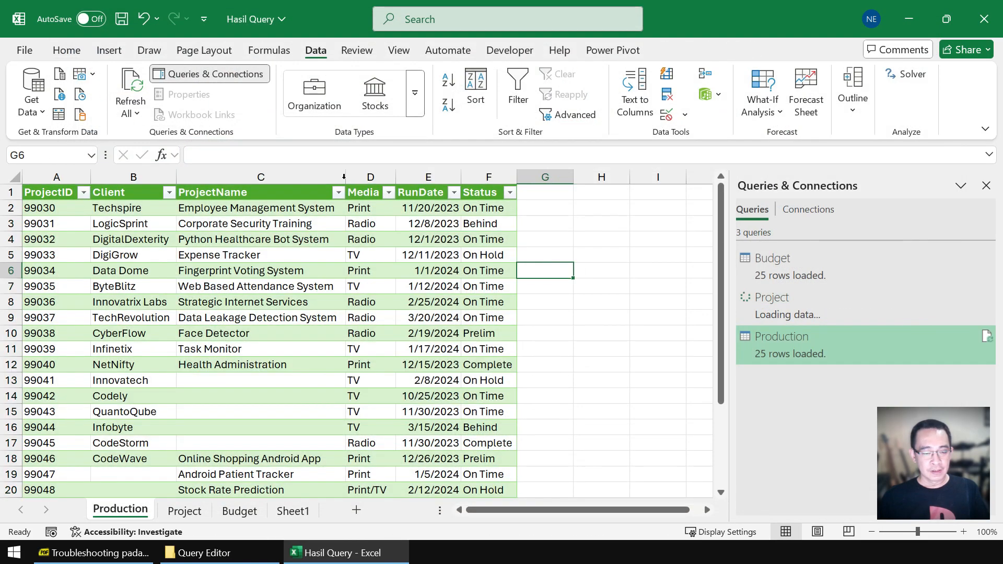
{"action": "left_click", "coordinate": [136, 80]}
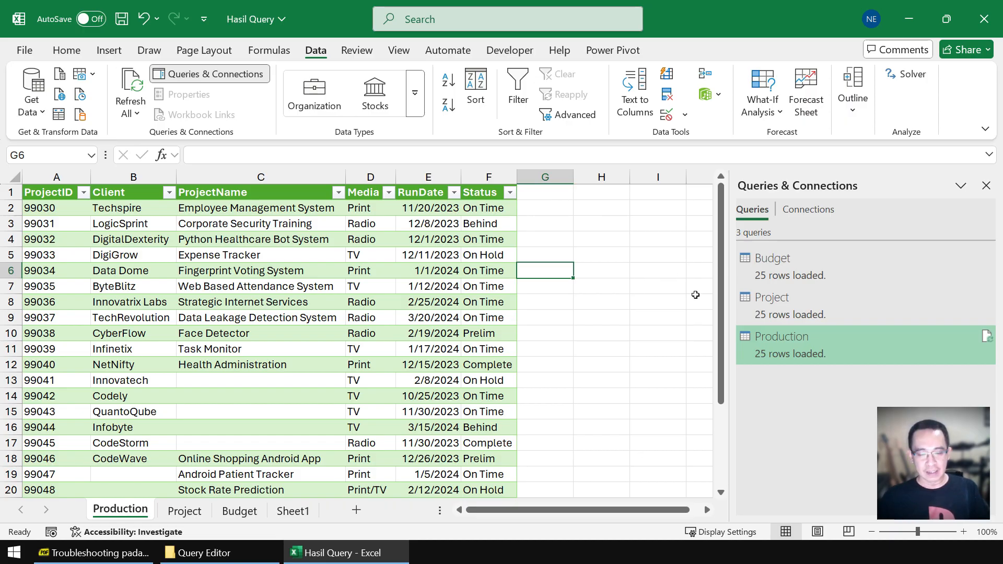
{"action": "left_click", "coordinate": [600, 267]}
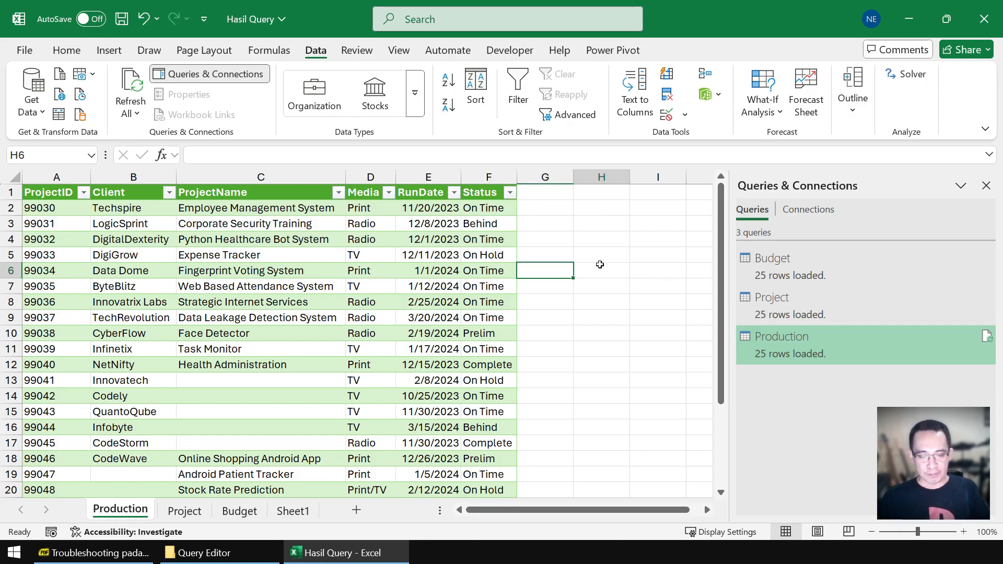
Step: Save and close the Hasil Query workbook, and open the Data-2_UPDATE workbook from the Query Editor folder
{"action": "left_click", "coordinate": [981, 21]}
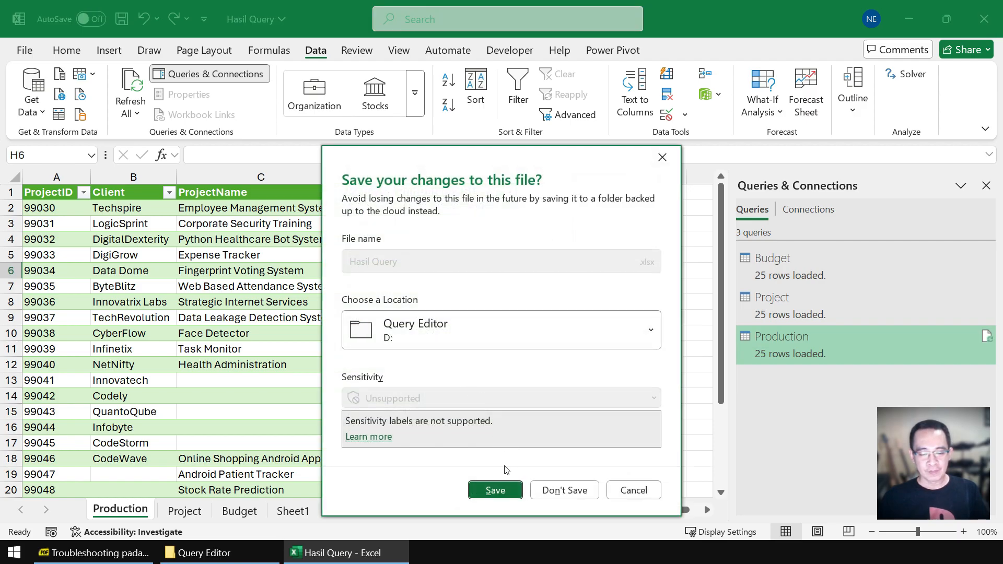
{"action": "left_click", "coordinate": [501, 497]}
{"action": "left_click", "coordinate": [481, 371]}
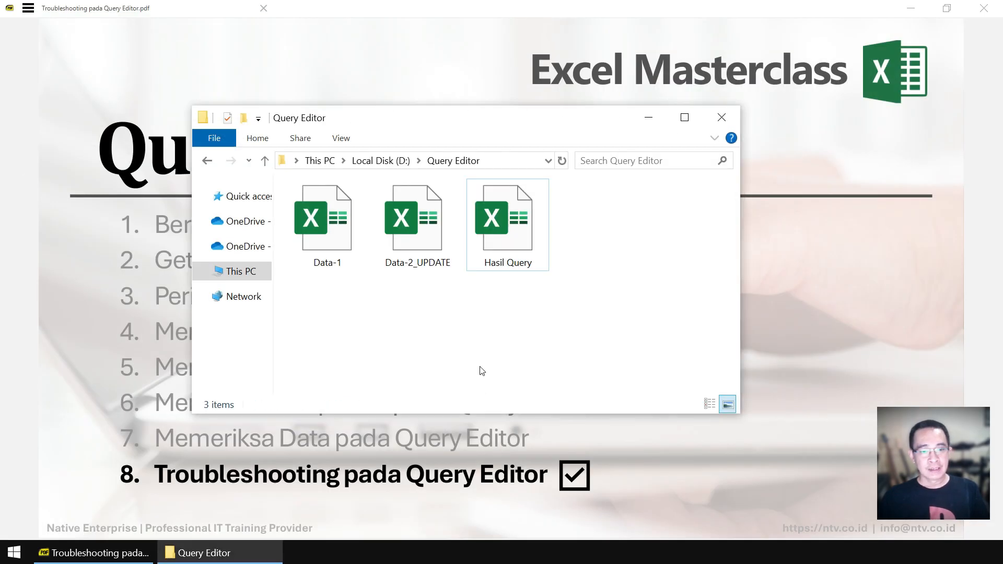
{"action": "left_click_drag", "start_coordinate": [364, 172], "coordinate": [474, 319]}
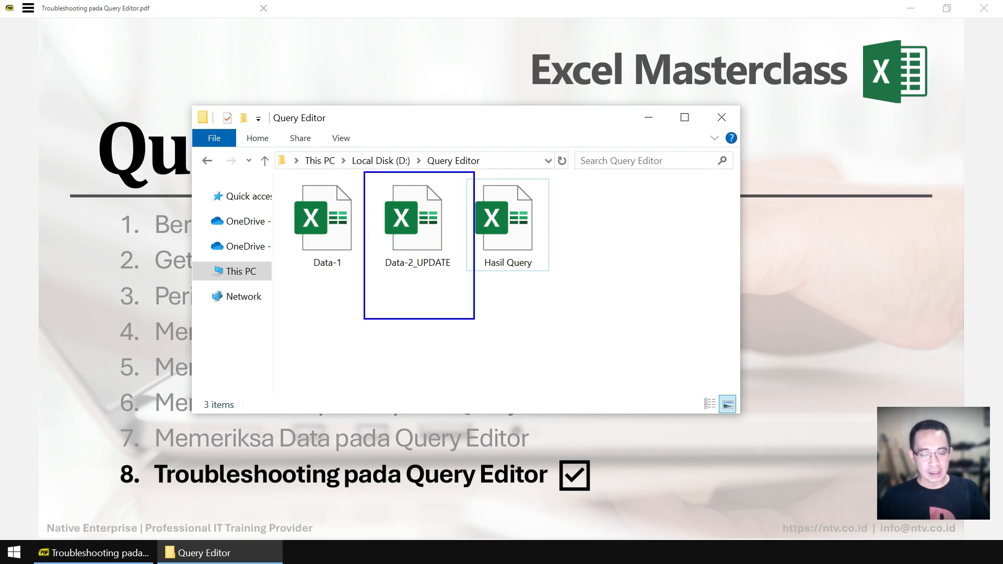
{"action": "double_click", "coordinate": [430, 246]}
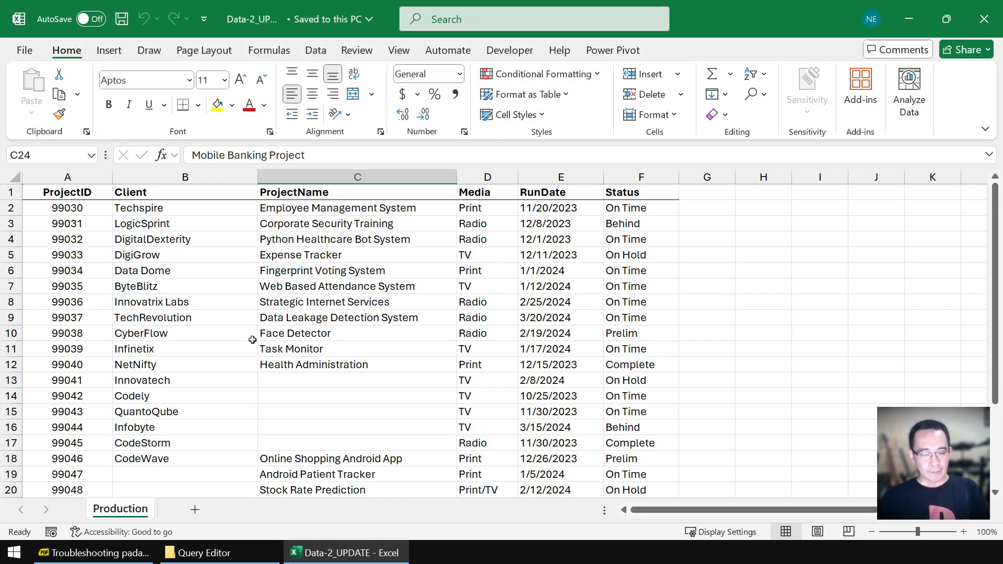
Step: Change the ProjectID header in cell A1 of the Production sheet to "CODE"
{"action": "left_click", "coordinate": [67, 193]}
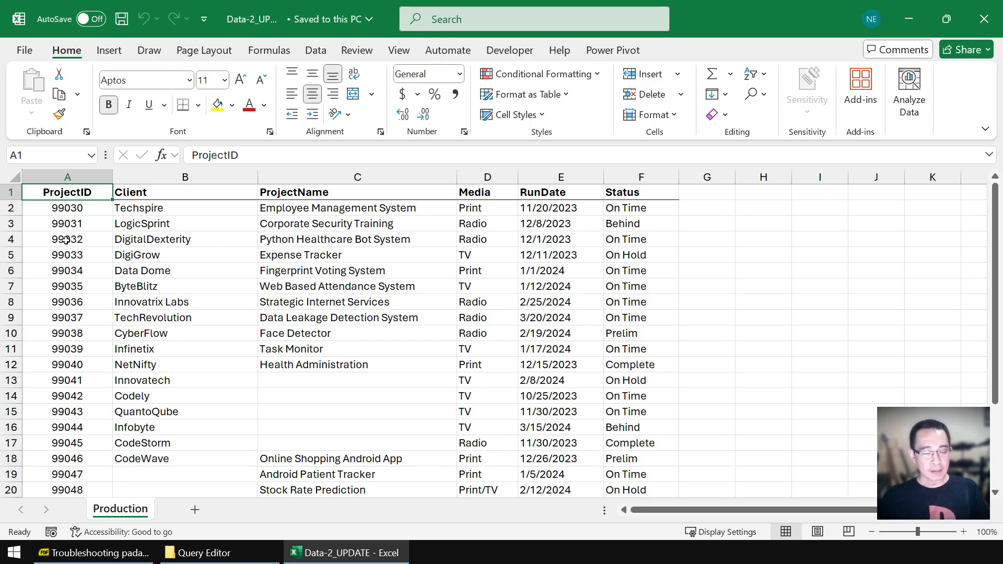
{"action": "scroll", "coordinate": [66, 240], "scroll_direction": "up", "scroll_amount": 6}
{"action": "scroll", "coordinate": [65, 240], "scroll_direction": "up", "scroll_amount": 3}
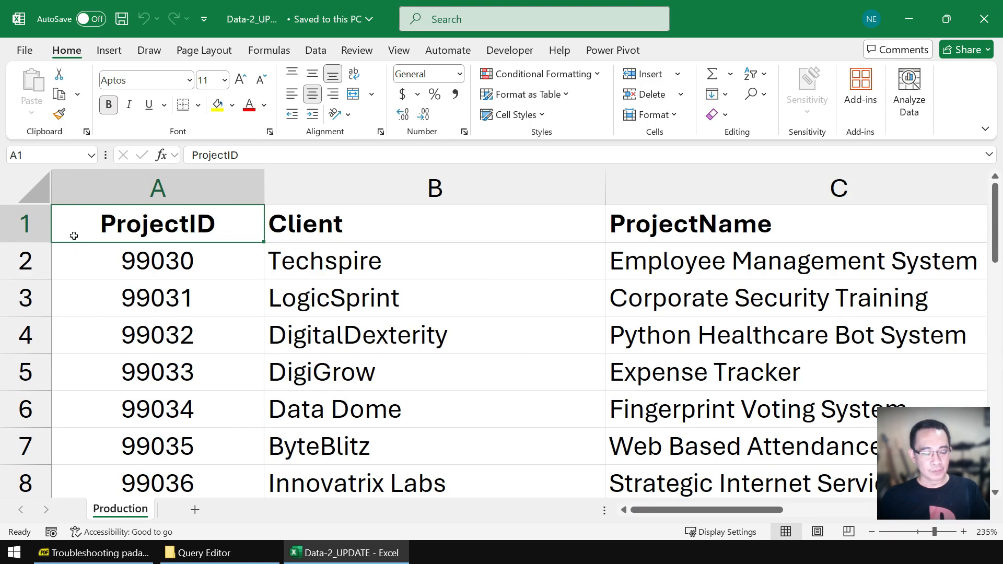
{"action": "left_click_drag", "start_coordinate": [67, 191], "coordinate": [239, 270]}
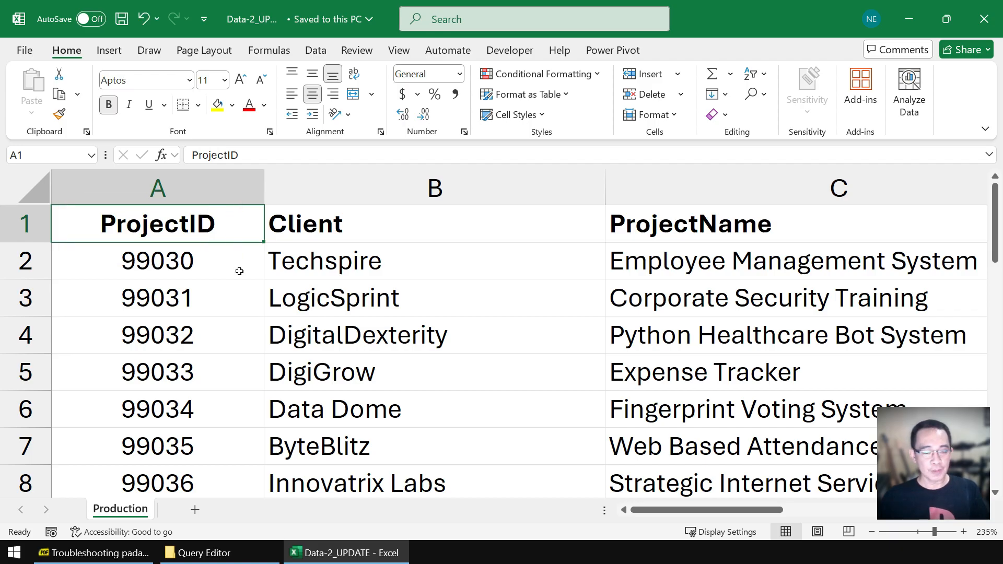
{"action": "double_click", "coordinate": [208, 229]}
{"action": "key", "text": "BackSpace"}
{"action": "key", "text": "BackSpace"}
{"action": "key", "text": "BackSpace"}
{"action": "key", "text": "BackSpace"}
{"action": "key", "text": "BackSpace"}
{"action": "key", "text": "BackSpace"}
{"action": "key", "text": "BackSpace"}
{"action": "key", "text": "BackSpace"}
{"action": "key", "text": "BackSpace"}
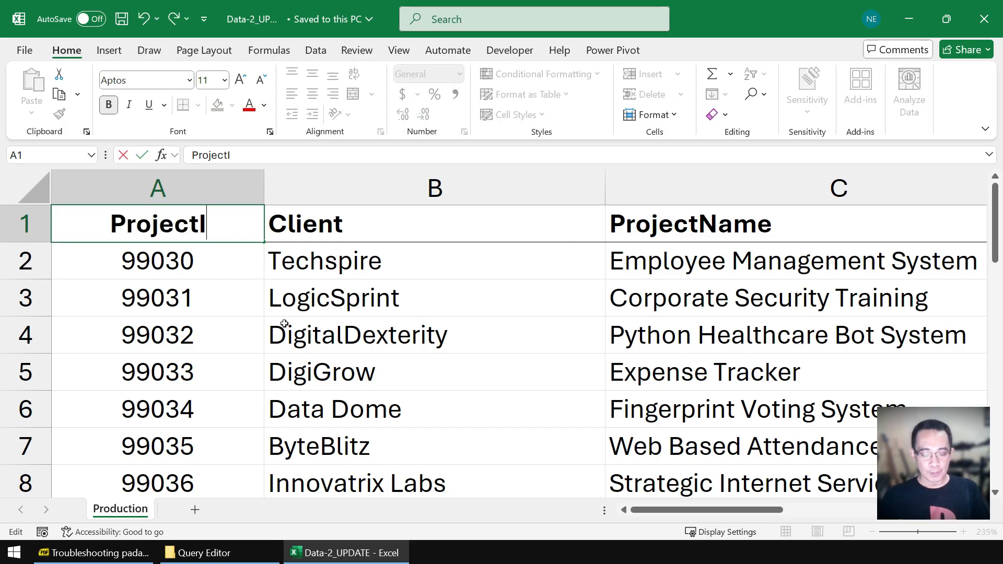
{"action": "type", "text": "CODE"}
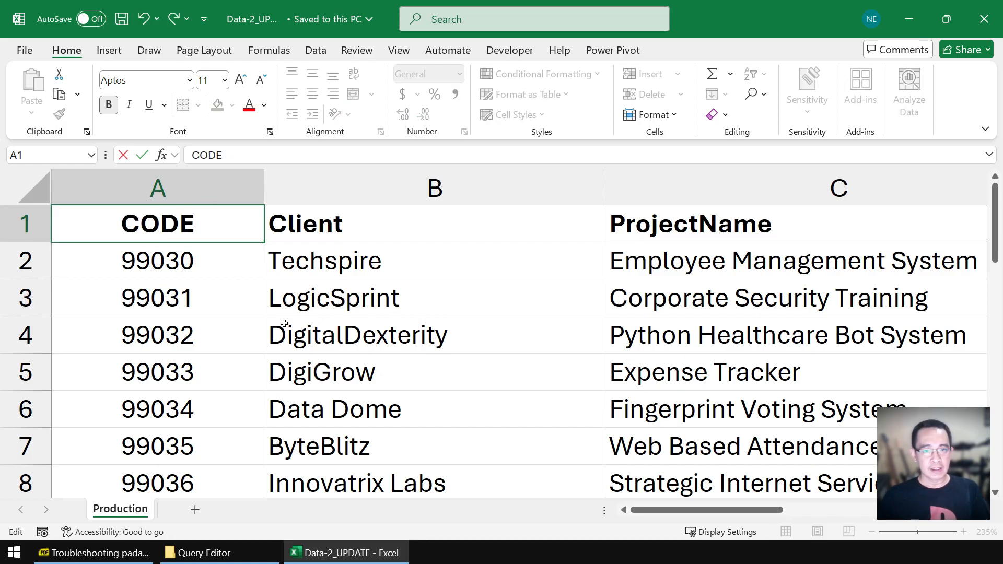
{"action": "key", "text": "Return"}
Step: Save and close the Data-2_UPDATE workbook, and reopen Hasil Query with its list of queries and connections shown
{"action": "left_click", "coordinate": [125, 25]}
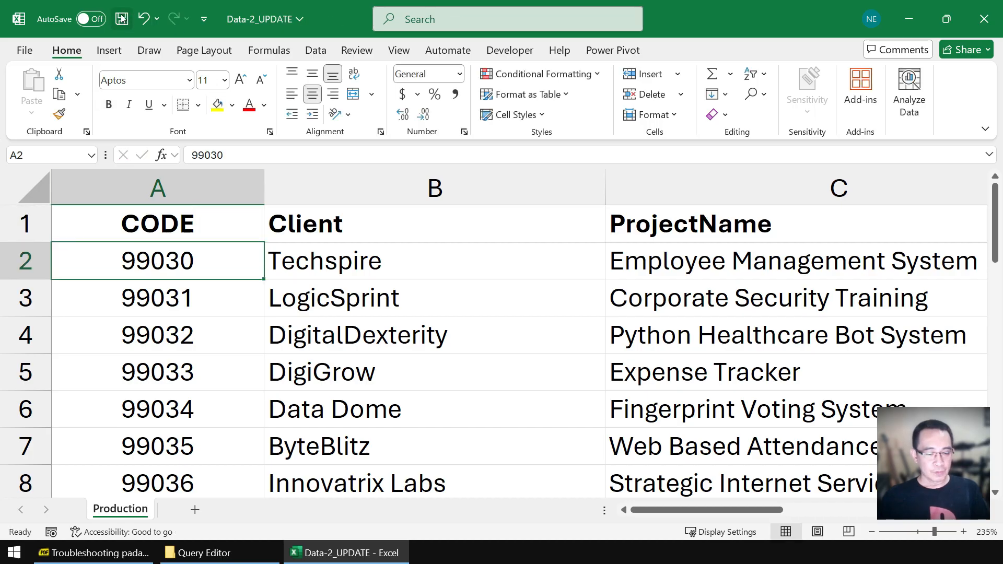
{"action": "left_click", "coordinate": [992, 20]}
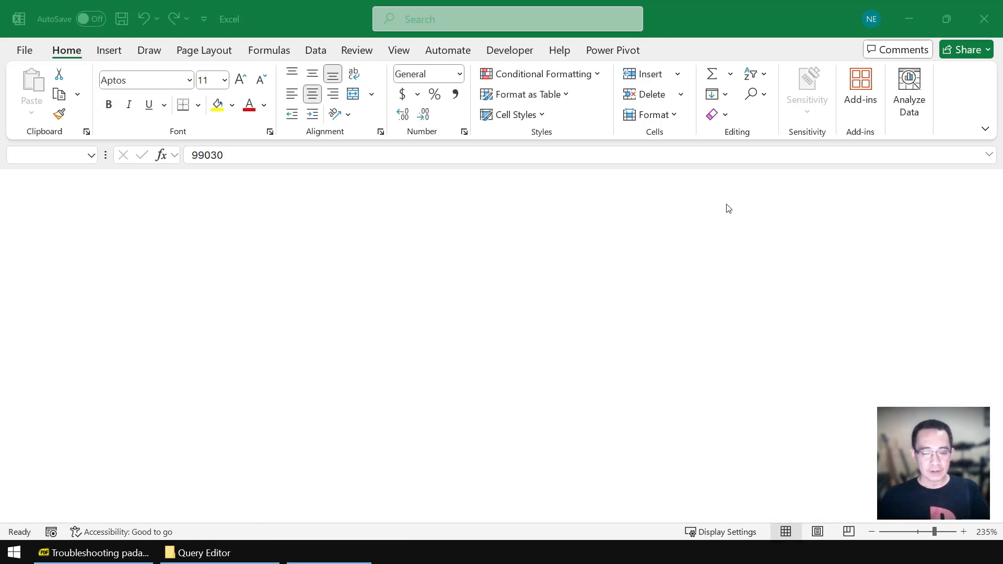
{"action": "double_click", "coordinate": [520, 245]}
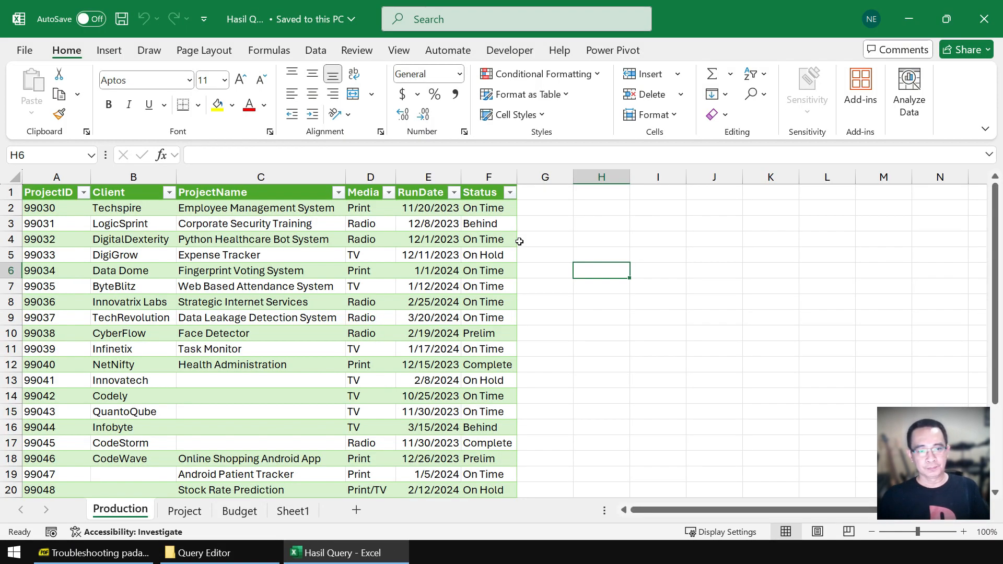
{"action": "left_click", "coordinate": [316, 52]}
{"action": "left_click", "coordinate": [214, 76]}
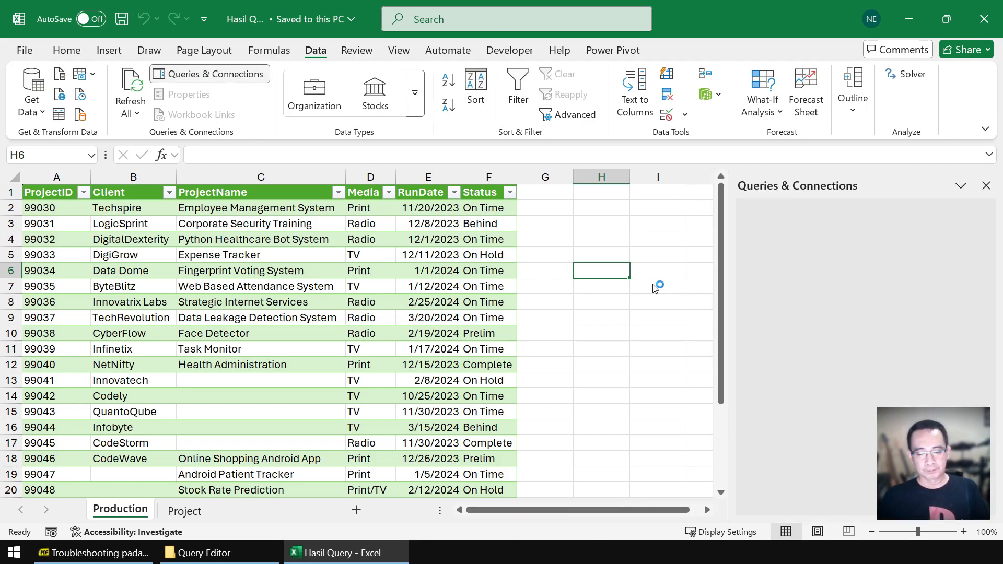
Step: Refresh all queries in Hasil Query, and read and dismiss the resulting error message
{"action": "left_click", "coordinate": [126, 82]}
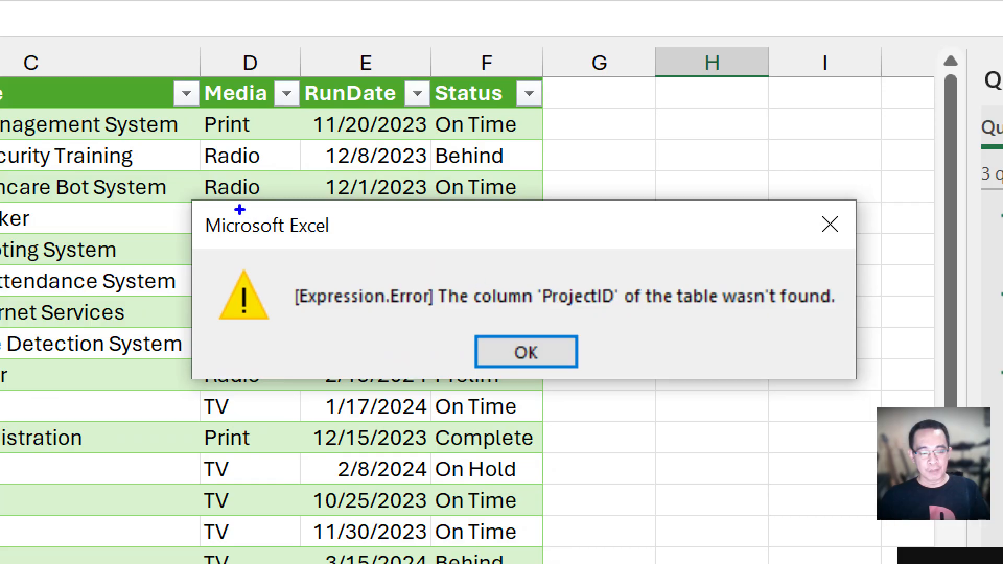
{"action": "left_click_drag", "start_coordinate": [296, 220], "coordinate": [717, 344]}
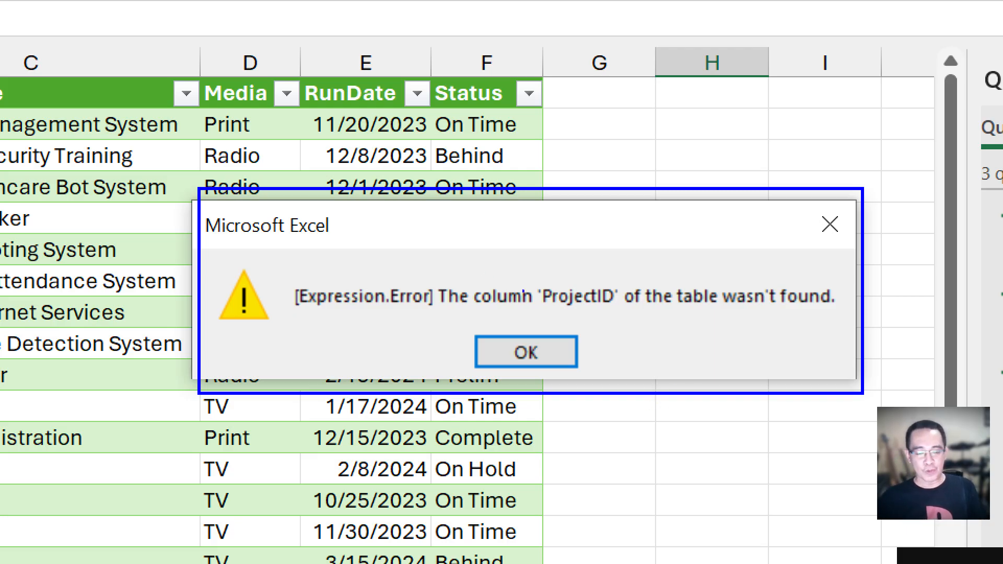
{"action": "left_click_drag", "start_coordinate": [501, 275], "coordinate": [649, 322]}
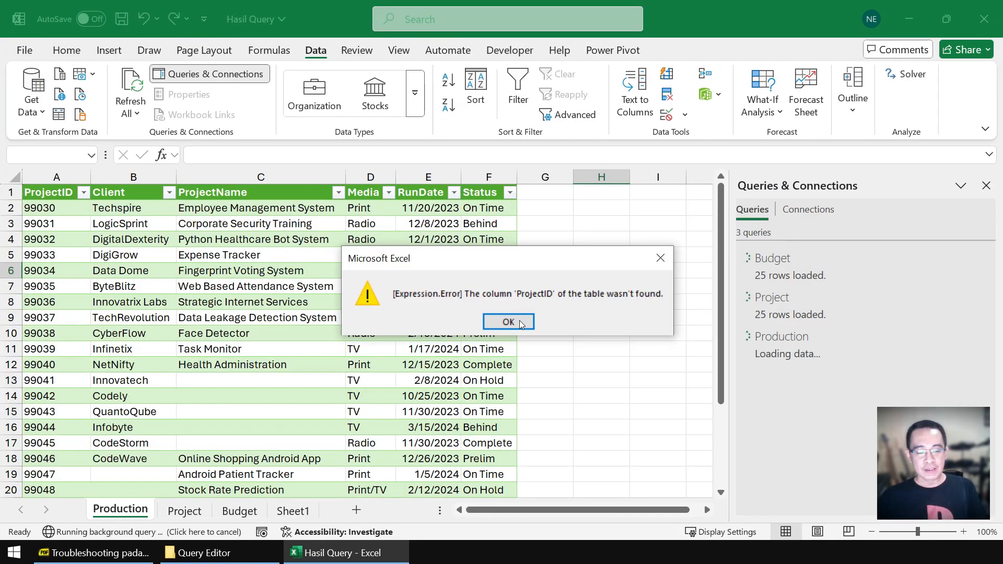
{"action": "left_click", "coordinate": [508, 321]}
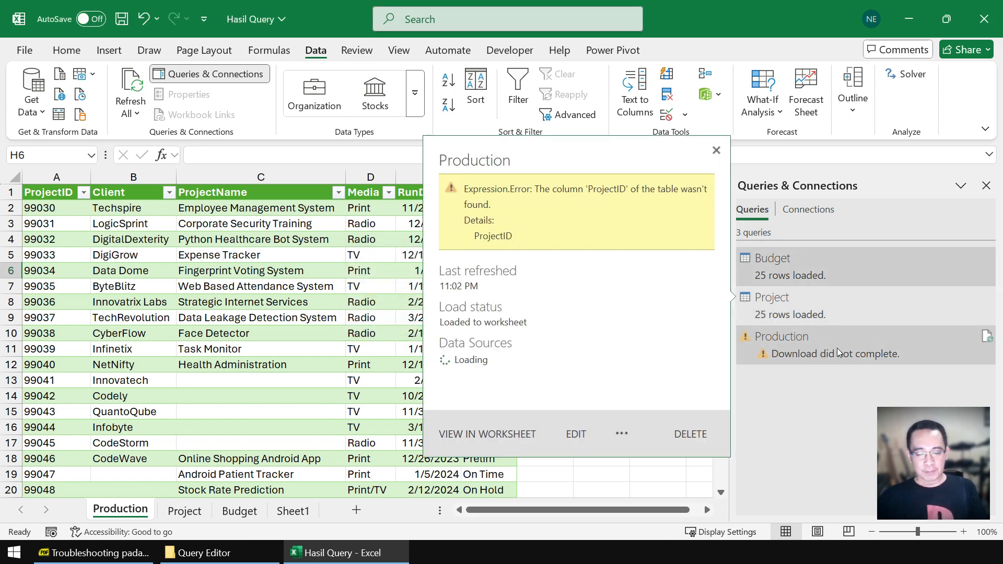
Step: Open the Production query in the Power Query Editor and examine its error details and the applied step that causes the error
{"action": "double_click", "coordinate": [817, 340]}
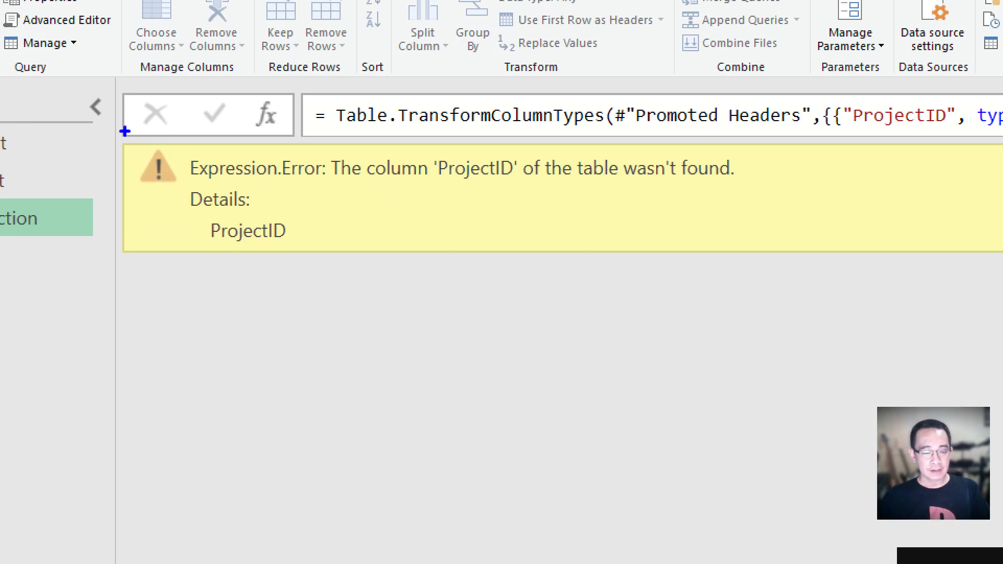
{"action": "mouse_move", "coordinate": [177, 125]}
{"action": "left_mouse_down"}
{"action": "mouse_move", "coordinate": [398, 186]}
{"action": "mouse_move", "coordinate": [506, 199]}
{"action": "left_mouse_up"}
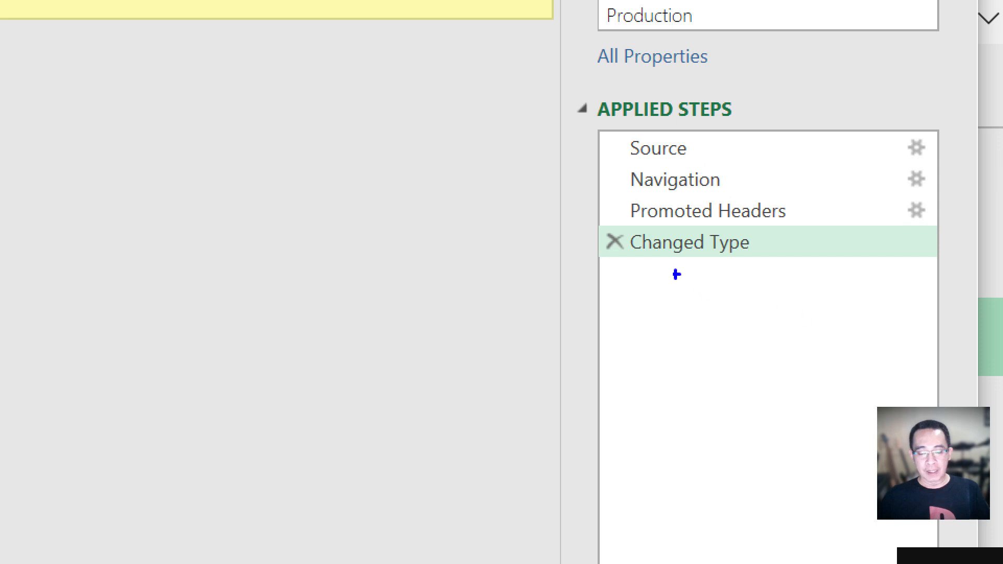
{"action": "left_click_drag", "start_coordinate": [757, 284], "coordinate": [856, 309]}
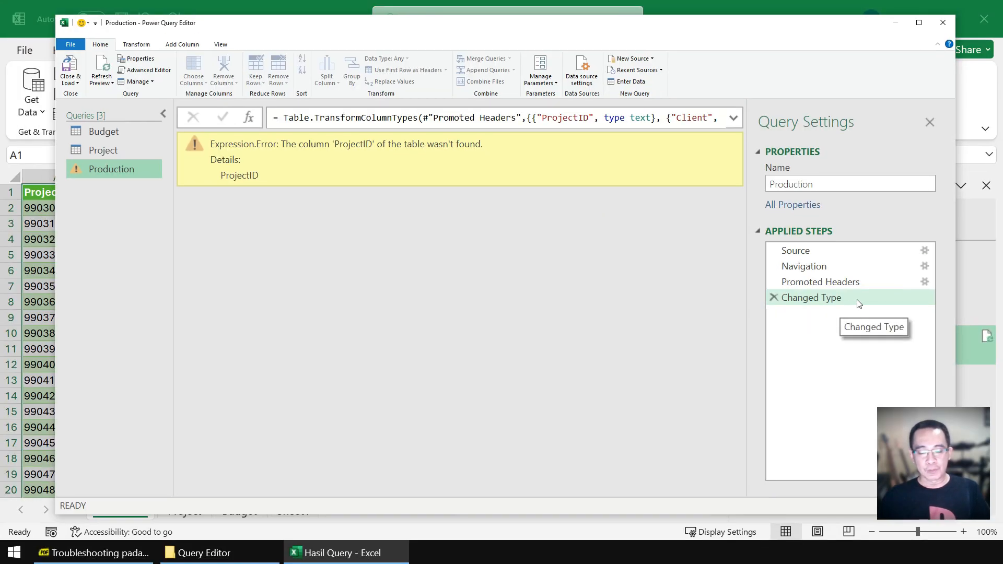
{"action": "left_click", "coordinate": [774, 246]}
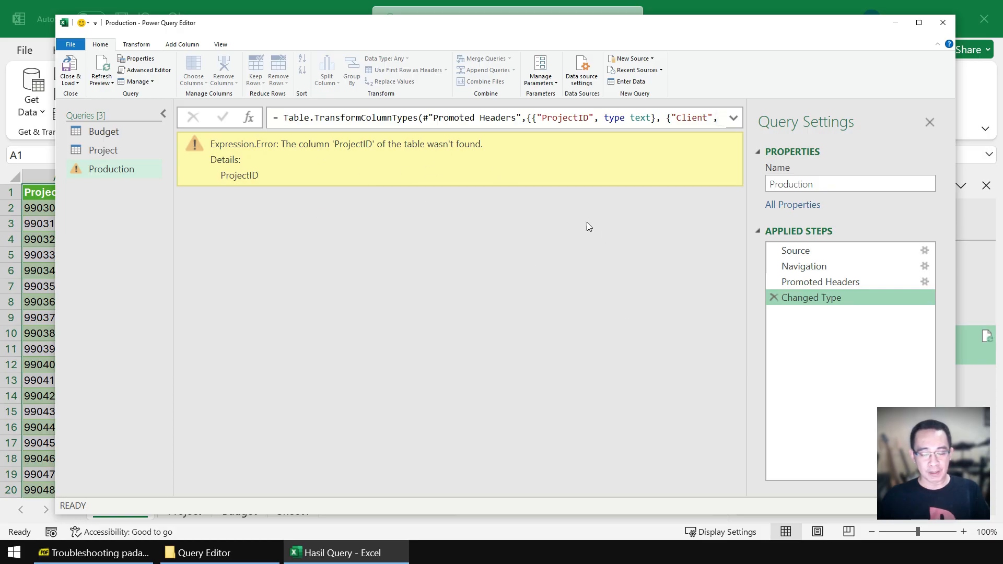
Step: Delete the Production query's Changed Type step, and set the CODE, Client, ProjectName and Media columns to the Text data type
{"action": "left_click", "coordinate": [775, 298]}
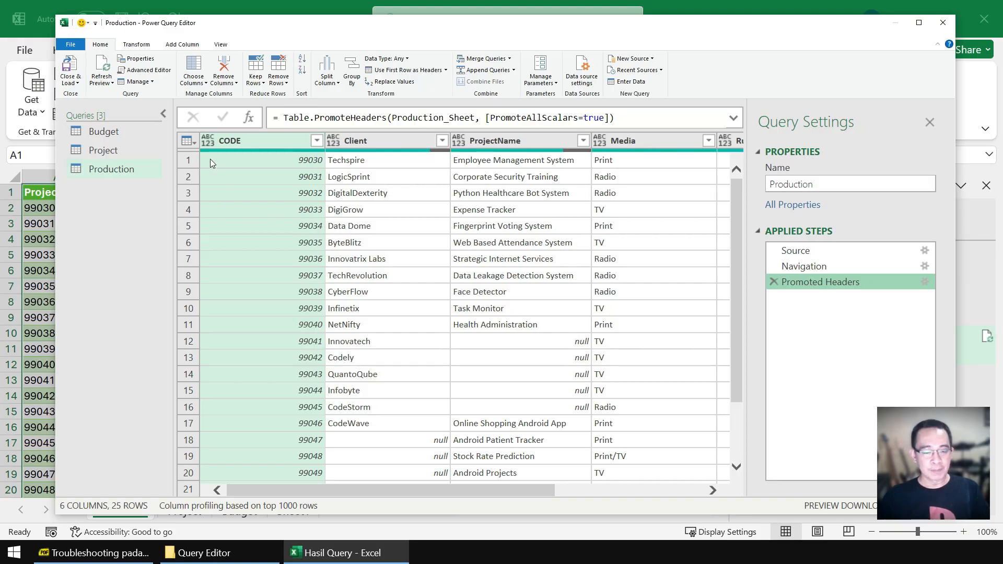
{"action": "left_click", "coordinate": [208, 141]}
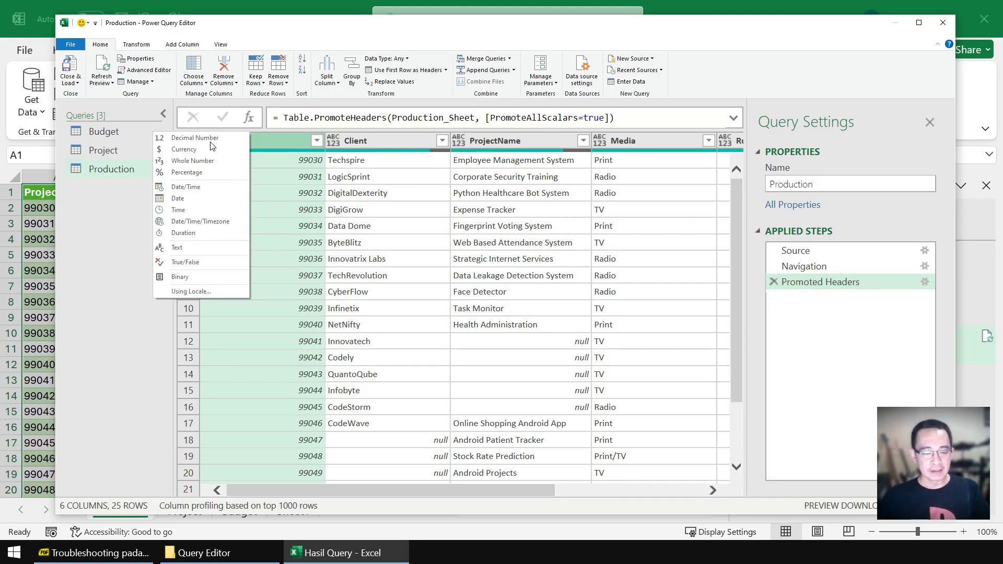
{"action": "left_click", "coordinate": [193, 247]}
{"action": "left_click", "coordinate": [333, 141]}
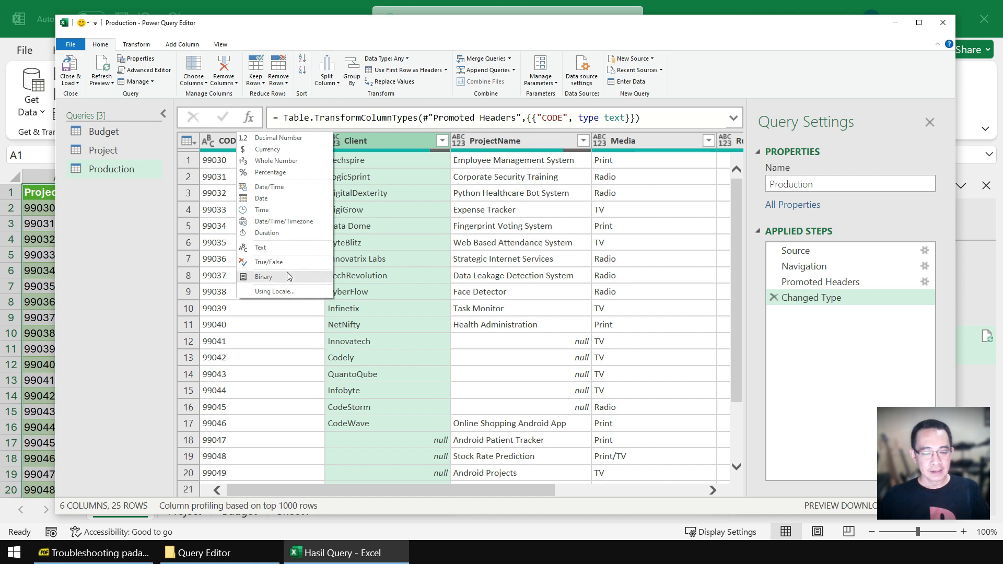
{"action": "left_click", "coordinate": [261, 247]}
{"action": "left_click", "coordinate": [461, 138]}
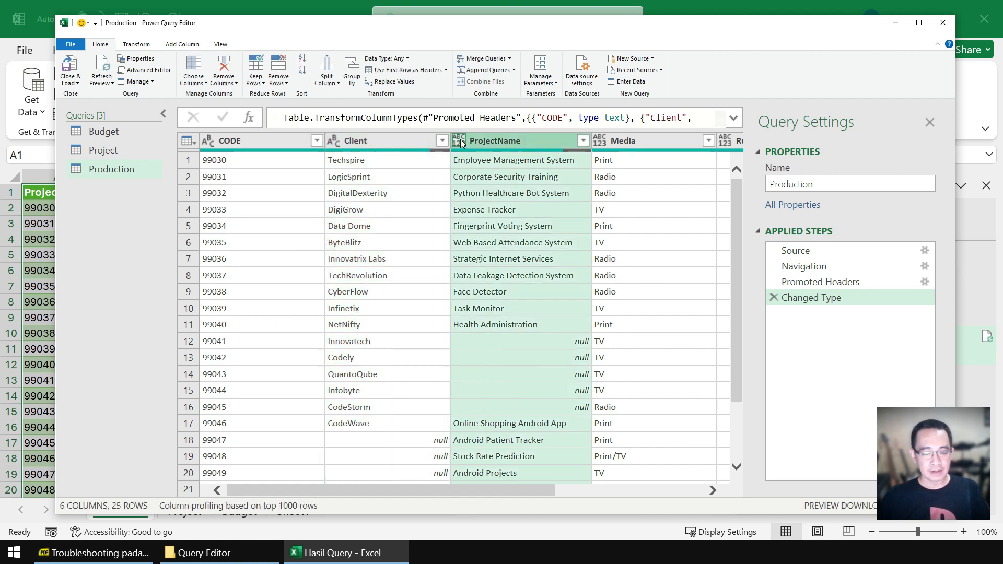
{"action": "left_click", "coordinate": [344, 248]}
{"action": "left_click", "coordinate": [601, 140]}
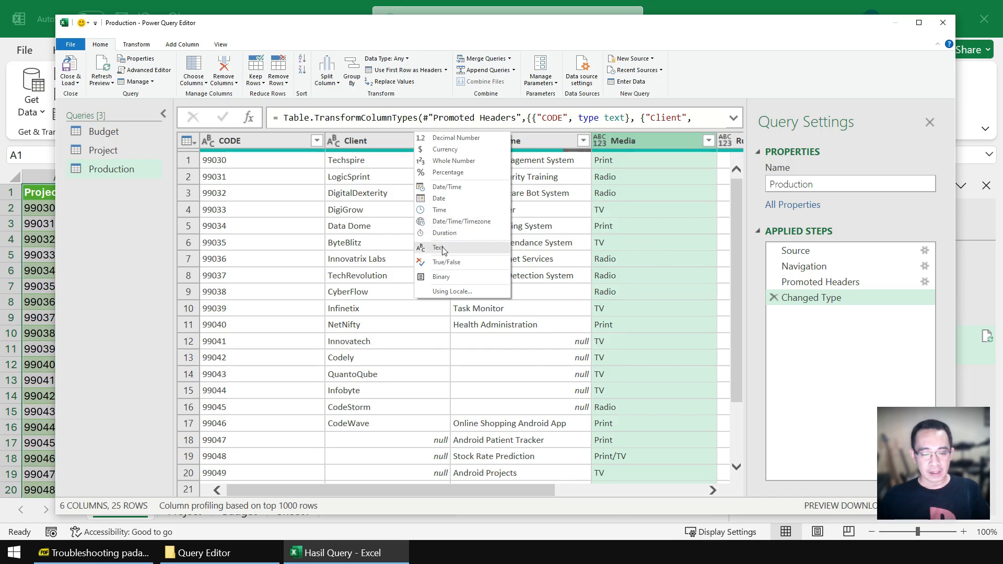
{"action": "left_click", "coordinate": [438, 247]}
Step: Set the RunDate column's data type to Date and the Status column's data type to Text
{"action": "left_click_drag", "start_coordinate": [463, 491], "coordinate": [622, 501]}
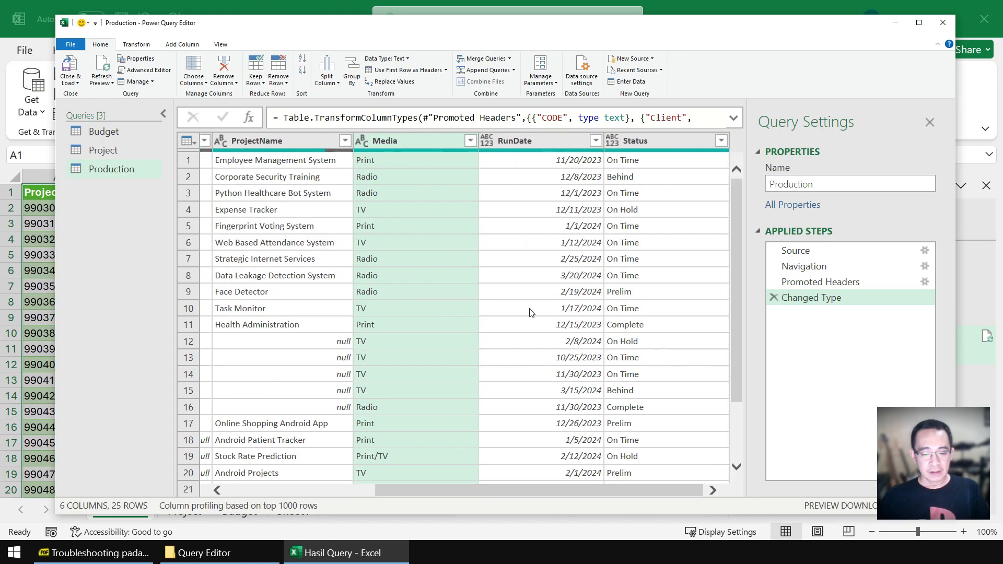
{"action": "left_click", "coordinate": [493, 141]}
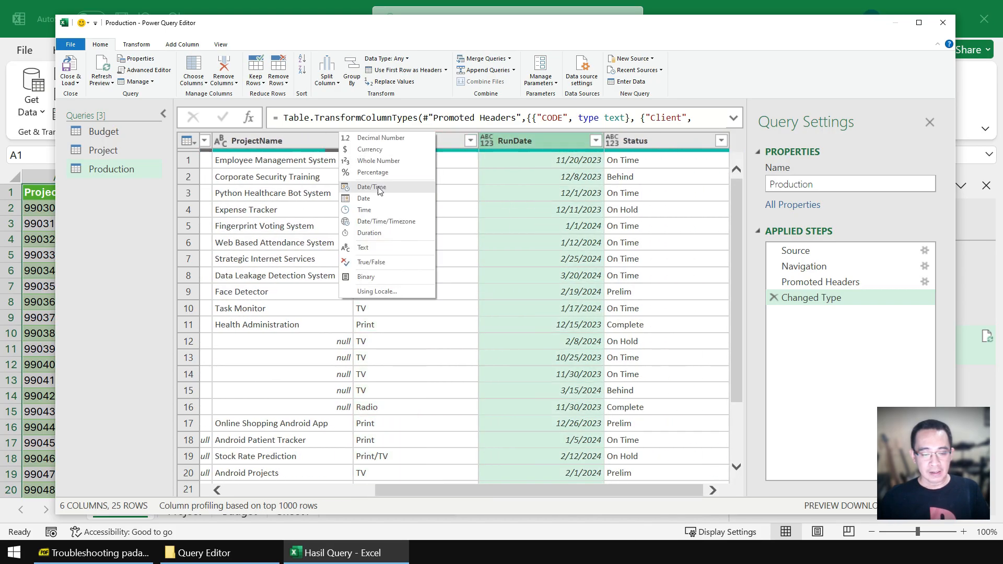
{"action": "left_click", "coordinate": [365, 199]}
{"action": "left_click", "coordinate": [628, 141]}
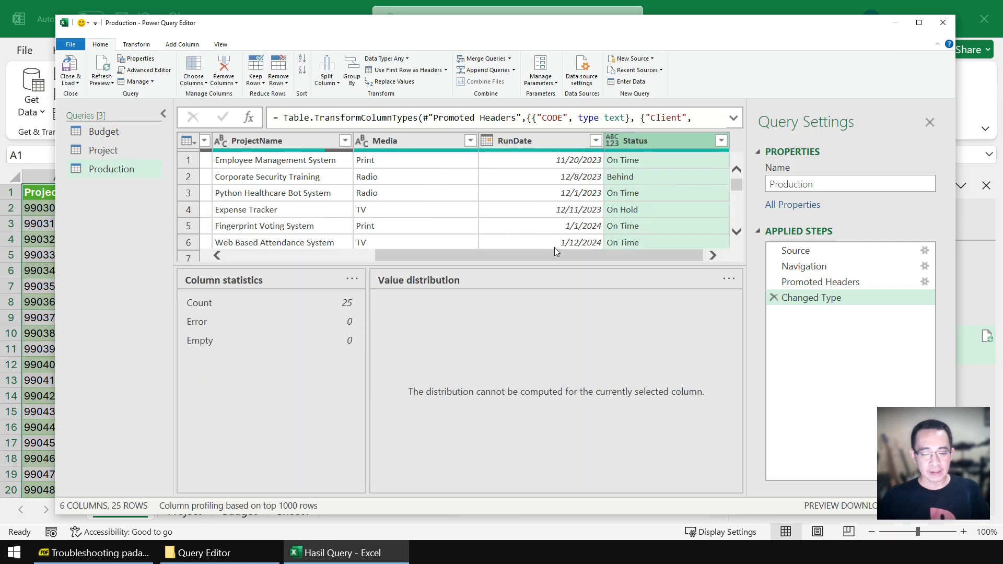
{"action": "left_click", "coordinate": [612, 140]}
{"action": "left_click", "coordinate": [464, 248]}
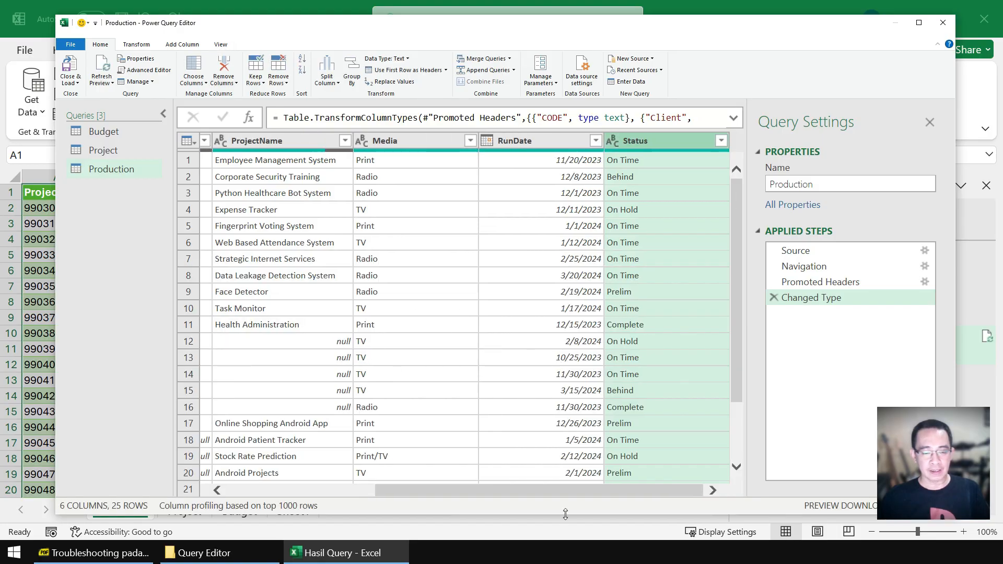
{"action": "left_click_drag", "start_coordinate": [544, 491], "coordinate": [365, 484]}
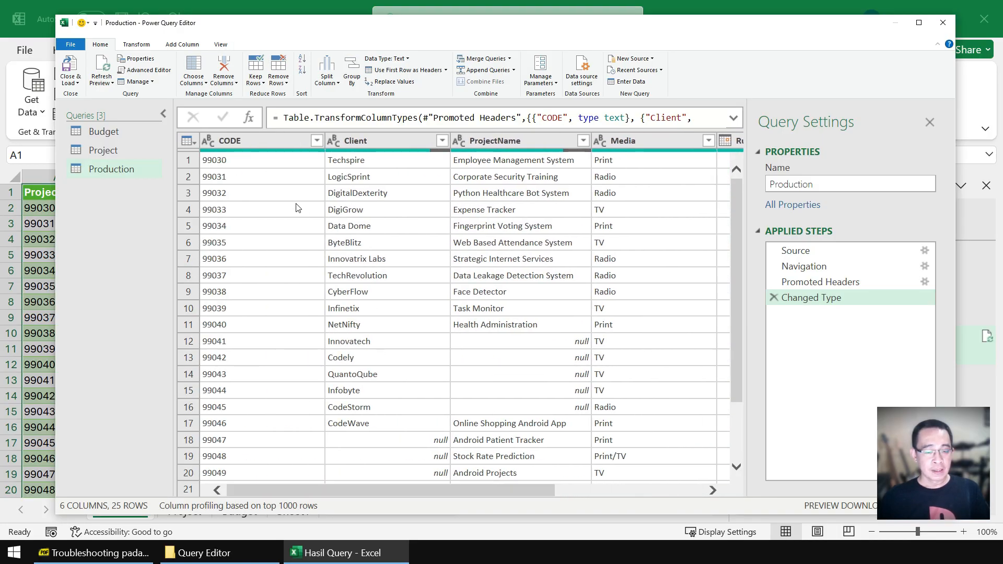
Step: Close and load the corrected Production query into the workbook, and refresh all queries
{"action": "left_click", "coordinate": [103, 65]}
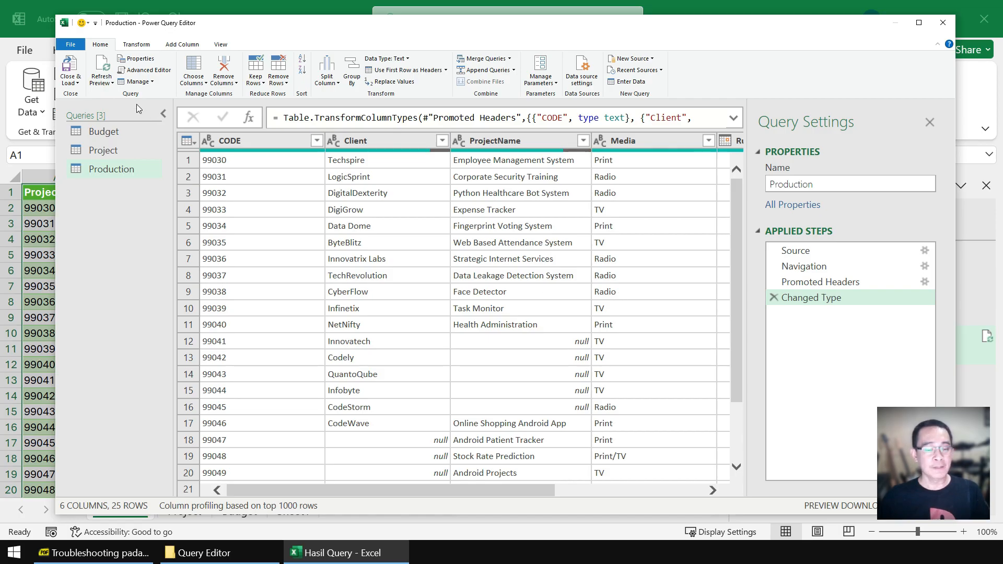
{"action": "left_click", "coordinate": [77, 67]}
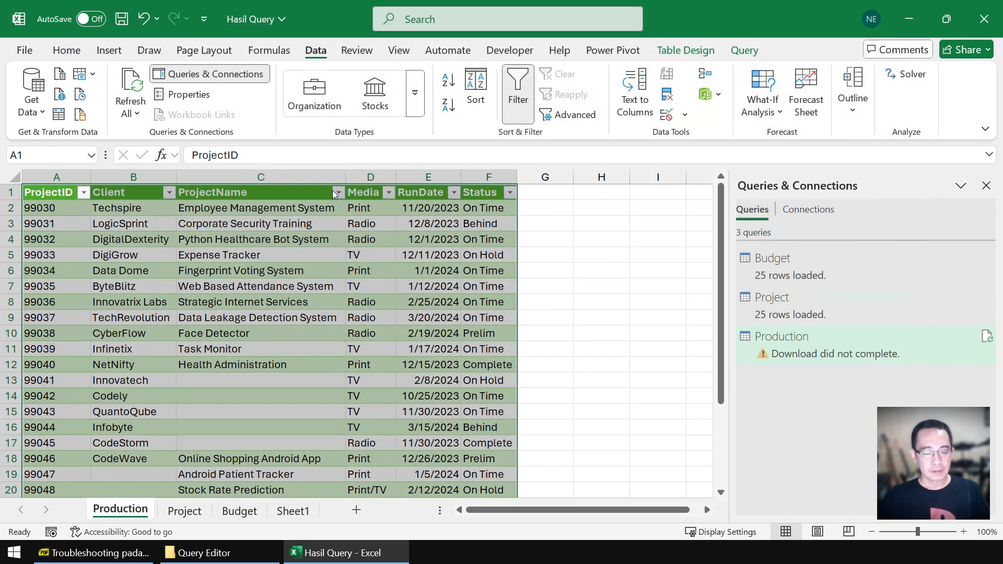
{"action": "left_click", "coordinate": [590, 314]}
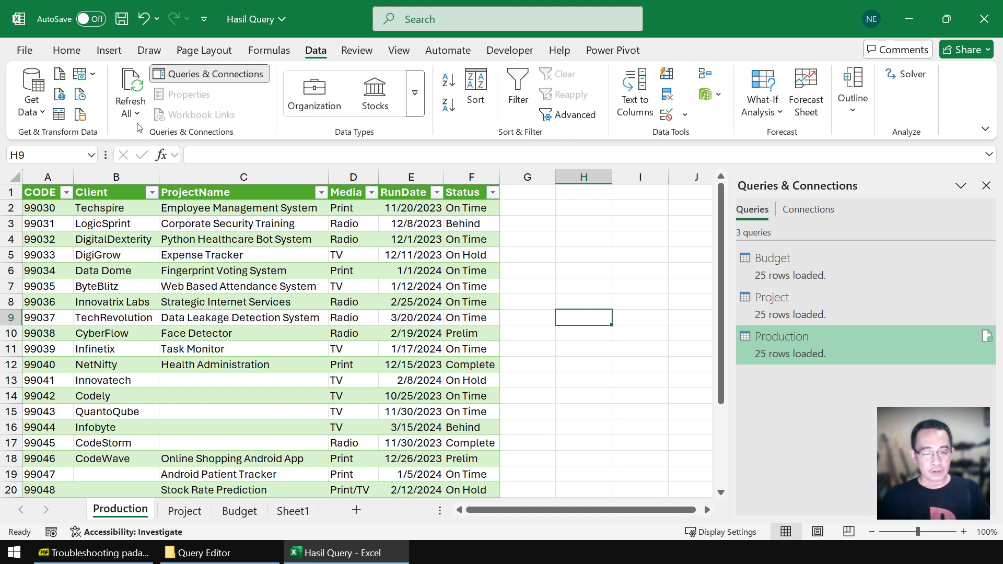
{"action": "left_click", "coordinate": [131, 90]}
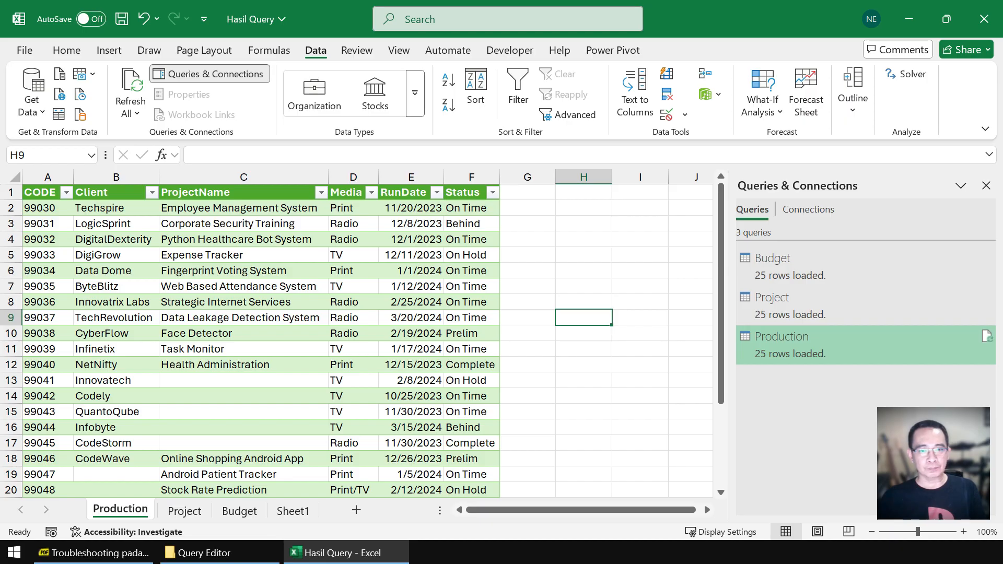
Step: Open the Budget query in the Power Query Editor and show whitespace in the data preview to examine the Client column for leading spaces
{"action": "double_click", "coordinate": [856, 306]}
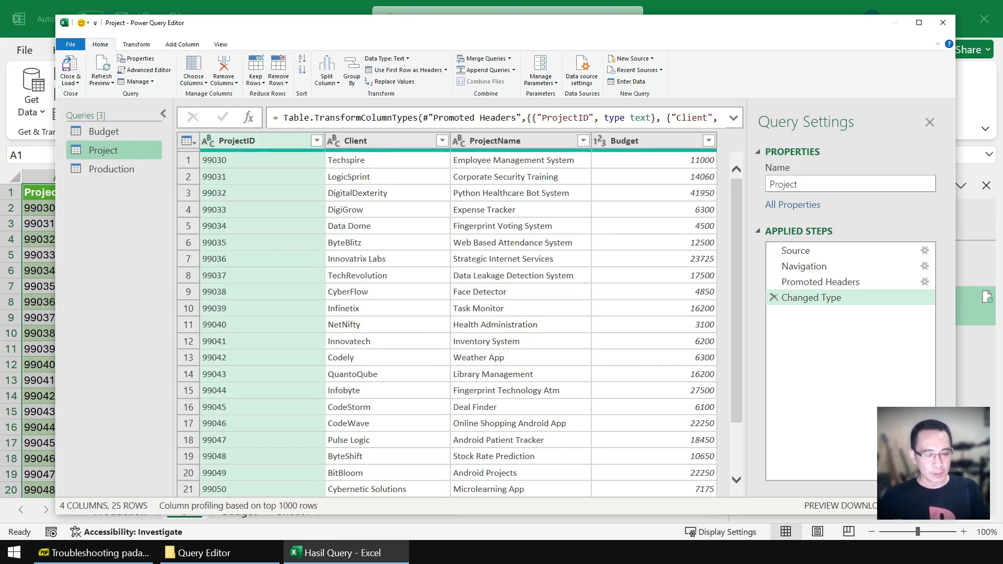
{"action": "left_click", "coordinate": [123, 130]}
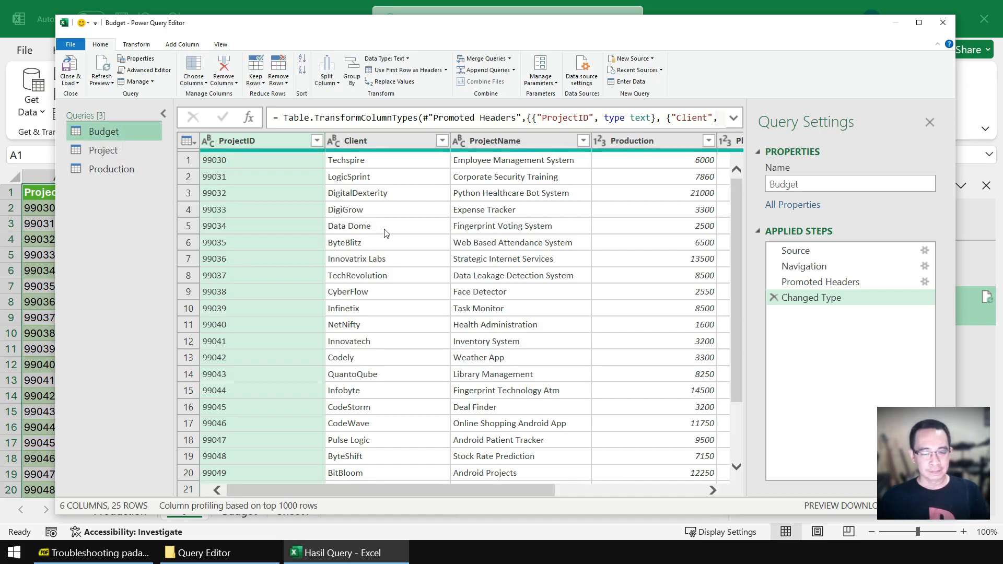
{"action": "left_click", "coordinate": [221, 46]}
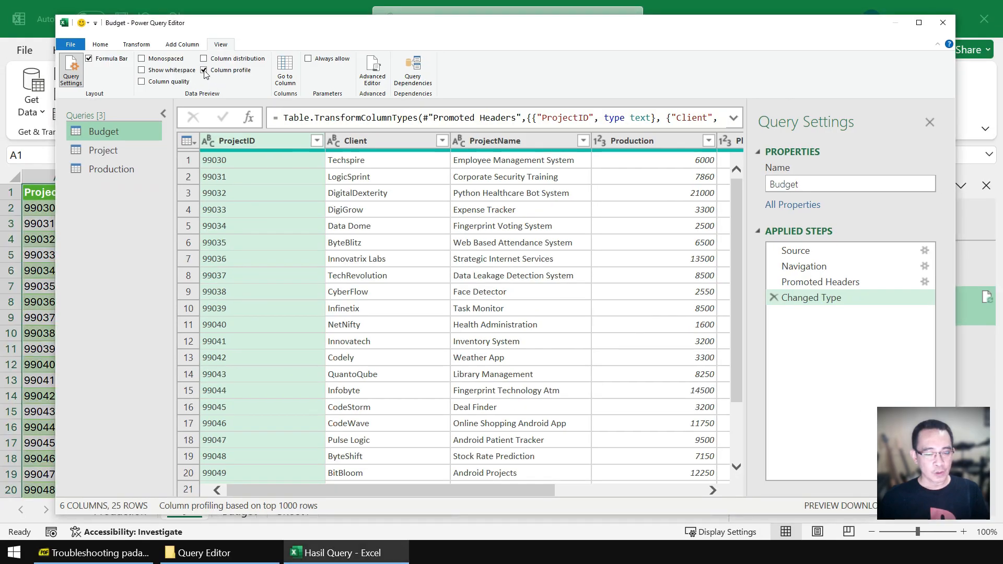
{"action": "left_click", "coordinate": [204, 71]}
{"action": "left_click", "coordinate": [142, 70]}
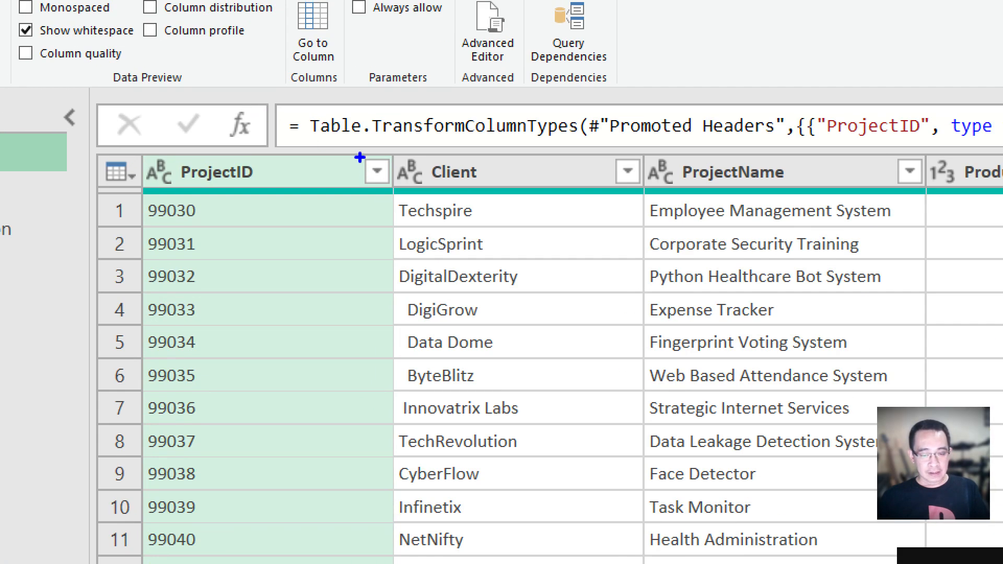
{"action": "mouse_move", "coordinate": [360, 156]}
{"action": "left_mouse_down"}
{"action": "mouse_move", "coordinate": [418, 180]}
{"action": "mouse_move", "coordinate": [667, 374]}
{"action": "mouse_move", "coordinate": [664, 559]}
{"action": "left_mouse_up"}
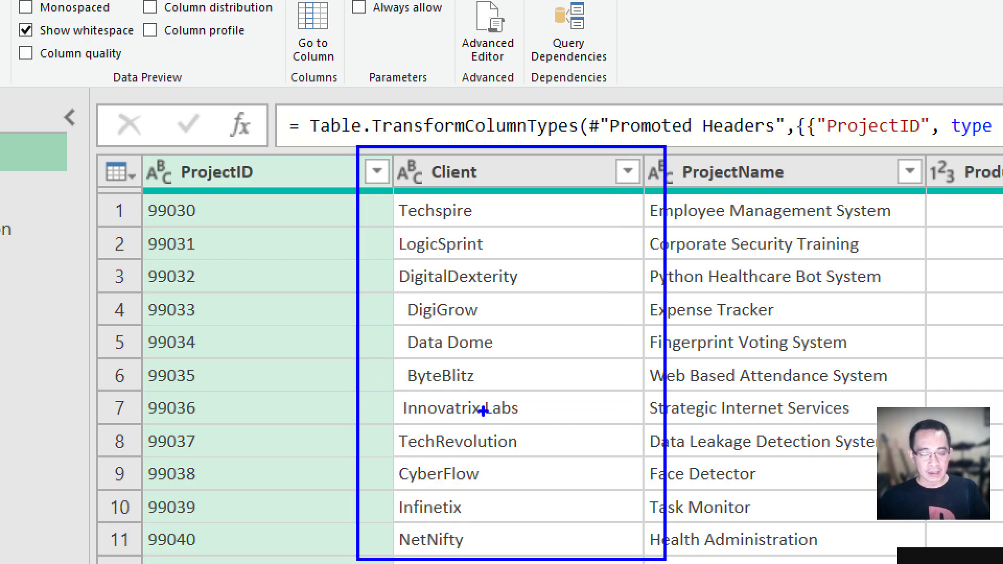
{"action": "key", "text": "e"}
{"action": "left_click_drag", "start_coordinate": [354, 279], "coordinate": [593, 399]}
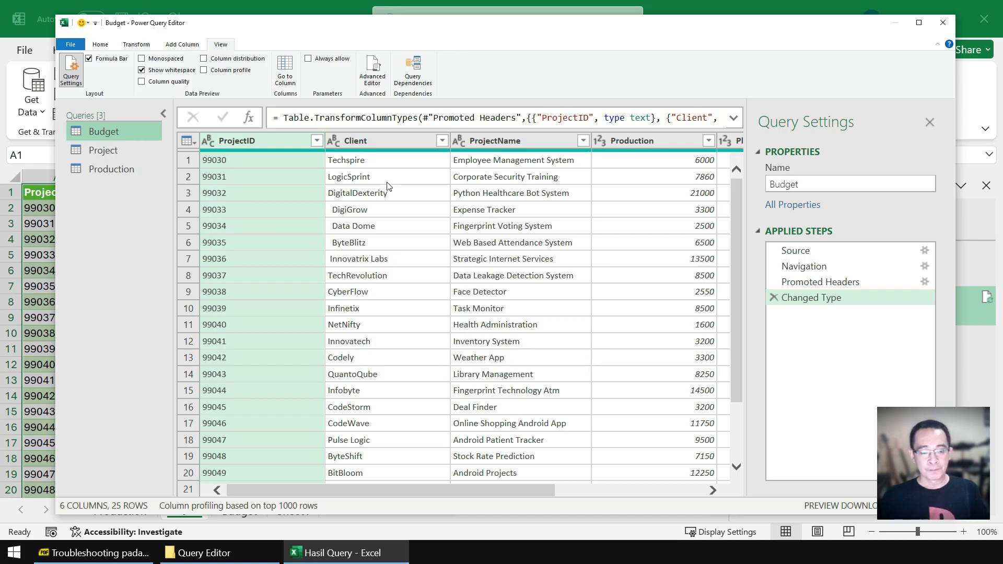
Step: Add a new column to the Budget query containing the trimmed text of the Client column
{"action": "left_click", "coordinate": [387, 140]}
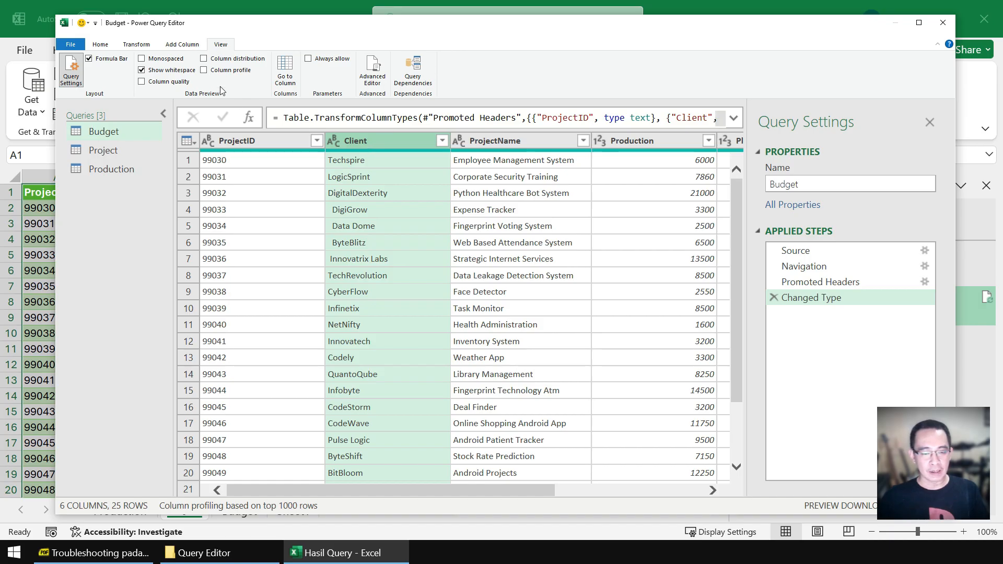
{"action": "left_click", "coordinate": [187, 45]}
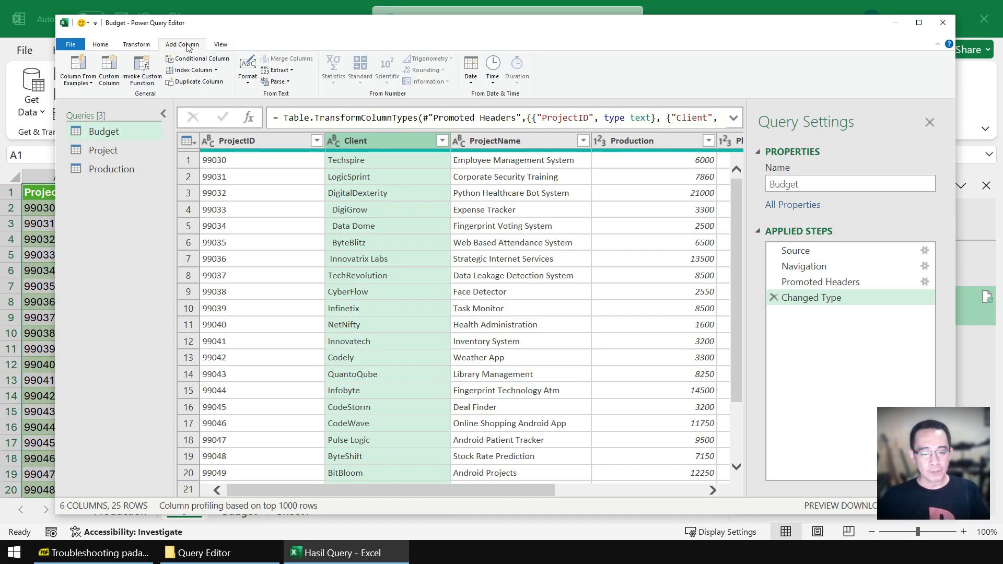
{"action": "left_click", "coordinate": [249, 82]}
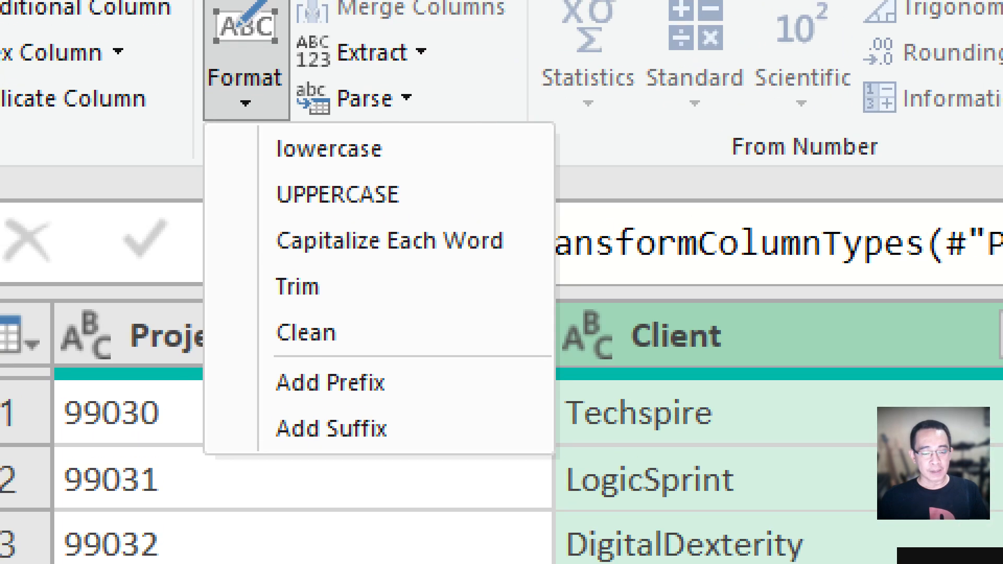
{"action": "mouse_move", "coordinate": [228, 231]}
{"action": "left_mouse_down"}
{"action": "mouse_move", "coordinate": [312, 261]}
{"action": "mouse_move", "coordinate": [374, 307]}
{"action": "left_mouse_up"}
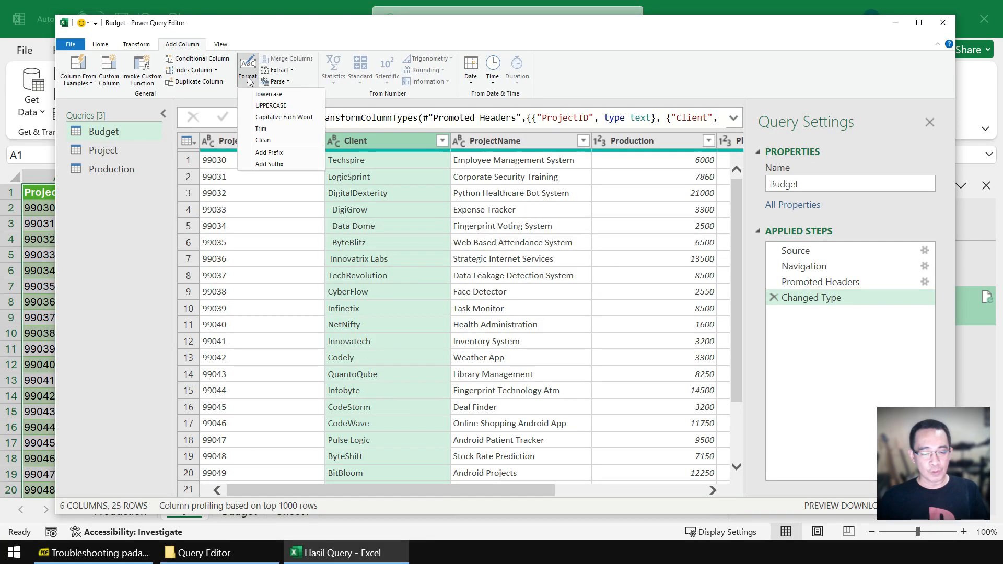
{"action": "left_click", "coordinate": [267, 128]}
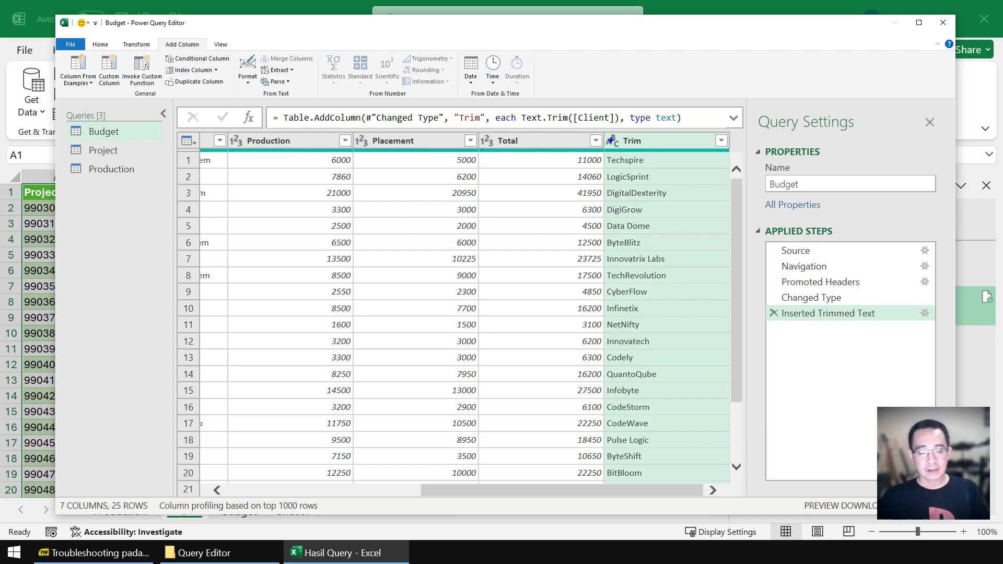
{"action": "left_click_drag", "start_coordinate": [600, 132], "coordinate": [734, 366]}
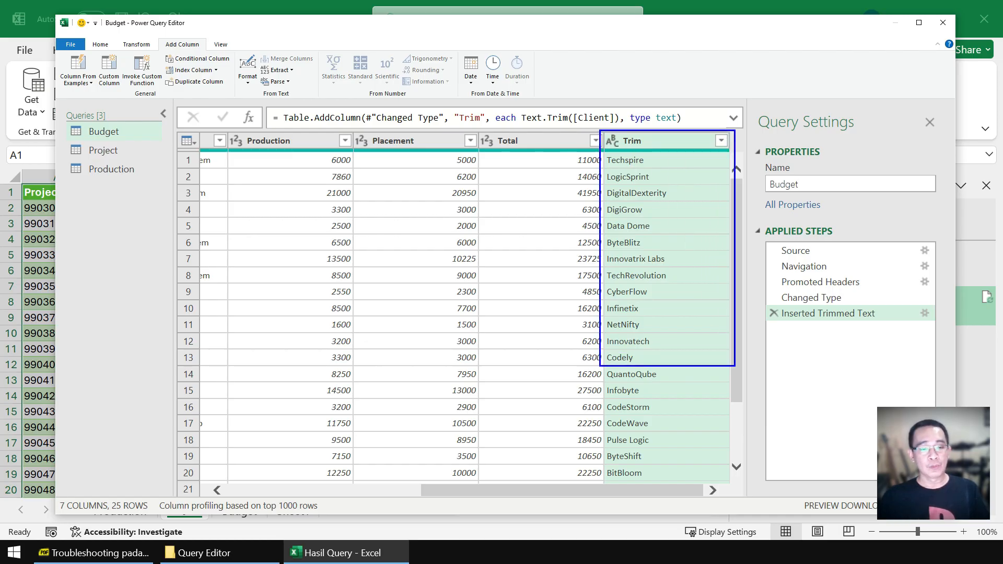
{"action": "key", "text": "Escape"}
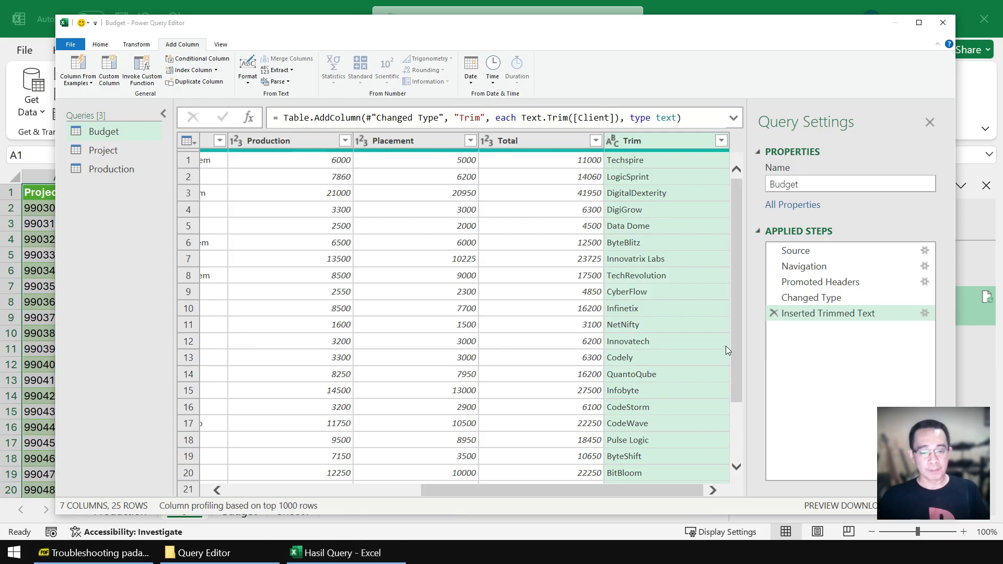
Step: Move the Trim column directly after the Client column and compare the client names in both columns
{"action": "left_click_drag", "start_coordinate": [618, 142], "coordinate": [287, 167]}
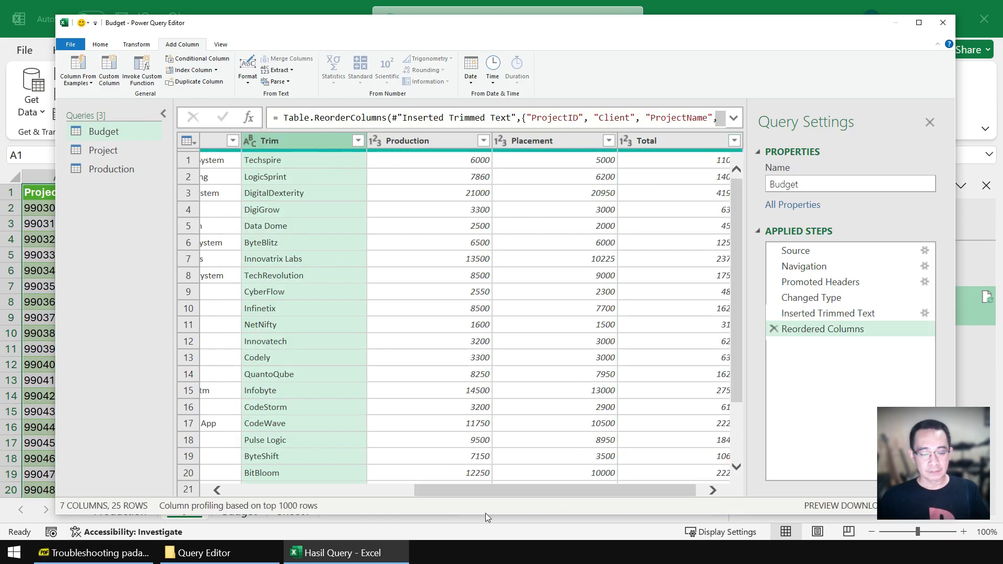
{"action": "left_click_drag", "start_coordinate": [481, 490], "coordinate": [266, 484]}
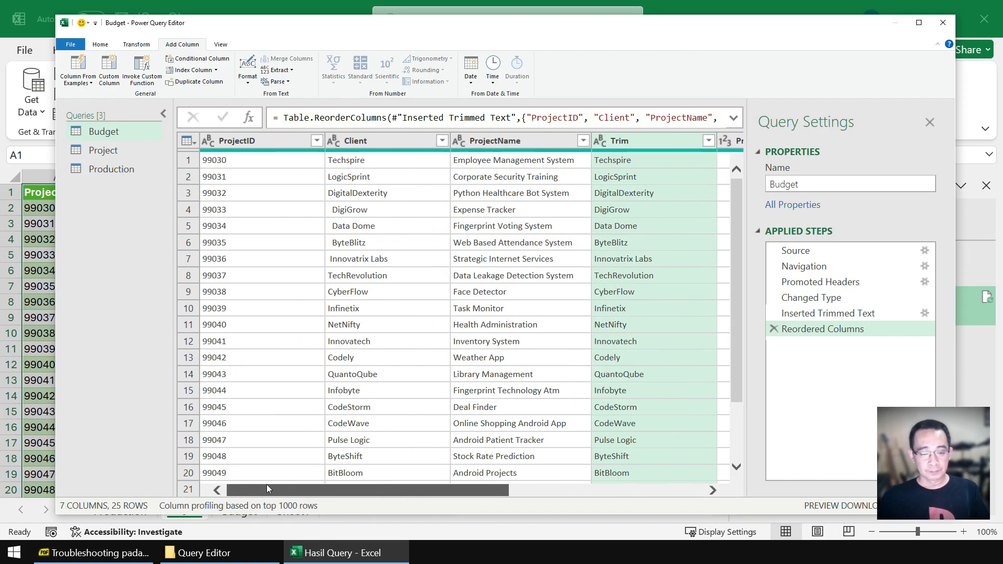
{"action": "left_click_drag", "start_coordinate": [610, 144], "coordinate": [454, 142]}
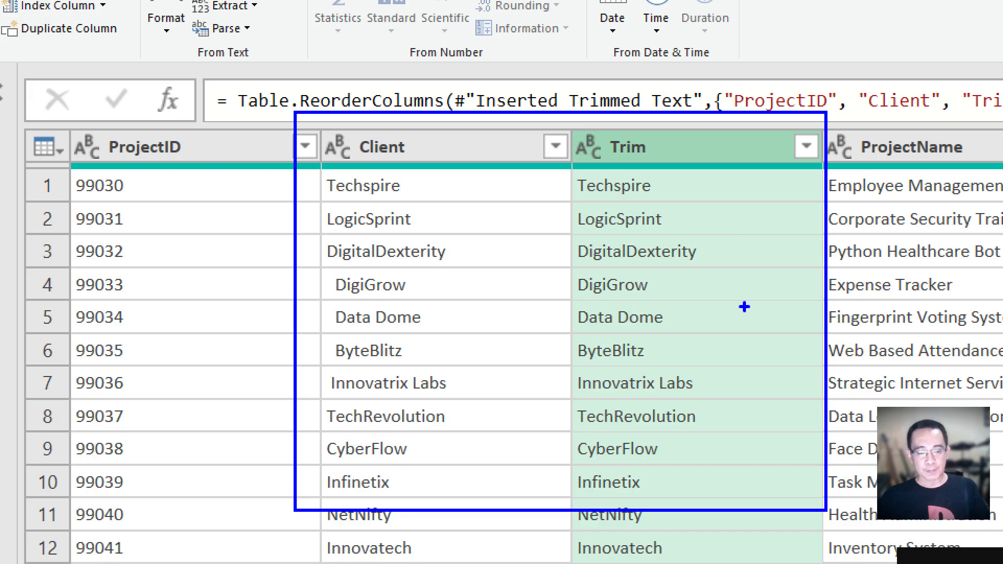
{"action": "left_click_drag", "start_coordinate": [322, 267], "coordinate": [429, 358]}
{"action": "left_click_drag", "start_coordinate": [566, 266], "coordinate": [695, 360]}
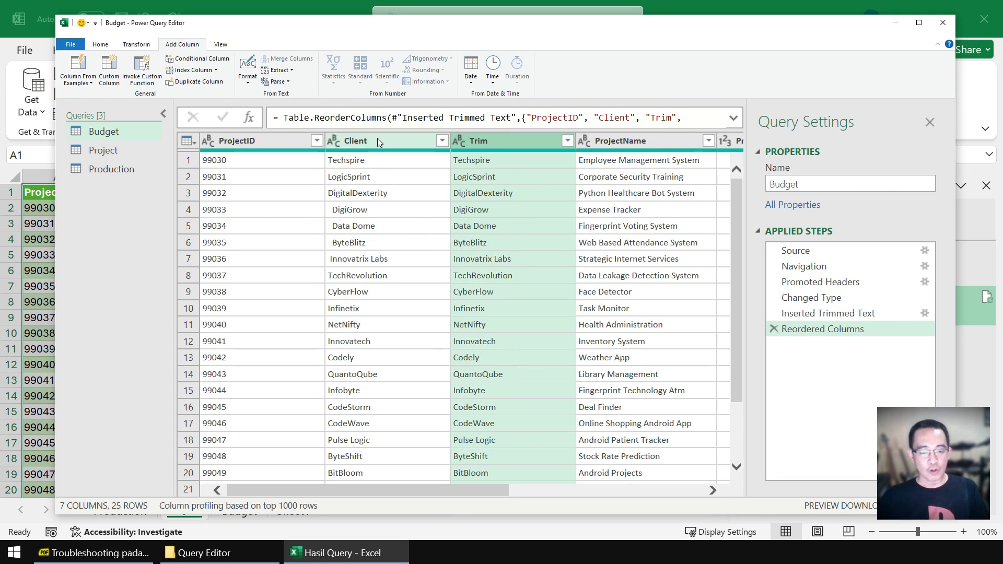
Step: Remove the original Client column from the Budget query and rename the Trim column as Client
{"action": "left_click", "coordinate": [426, 142]}
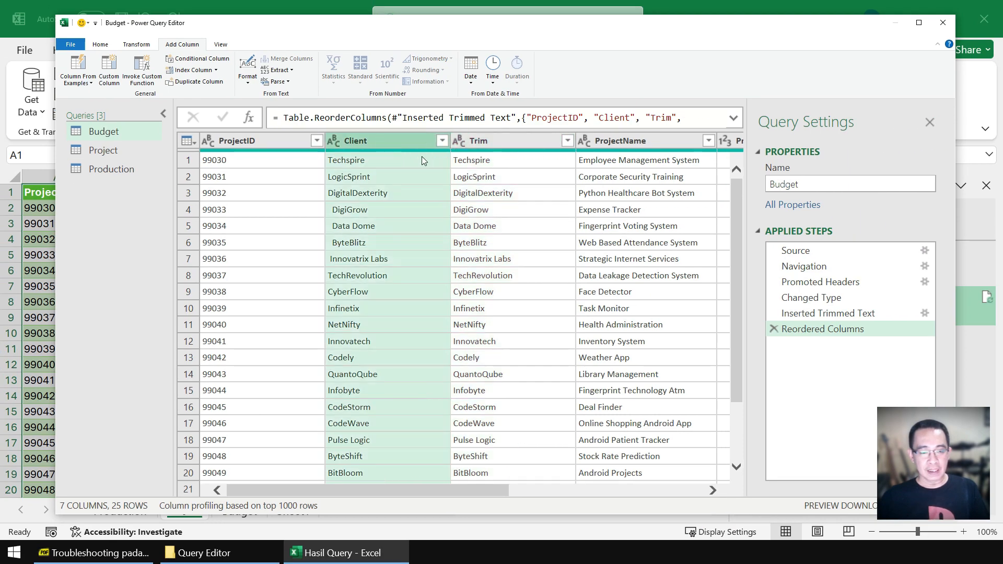
{"action": "right_click", "coordinate": [381, 140]}
{"action": "left_click", "coordinate": [325, 148]}
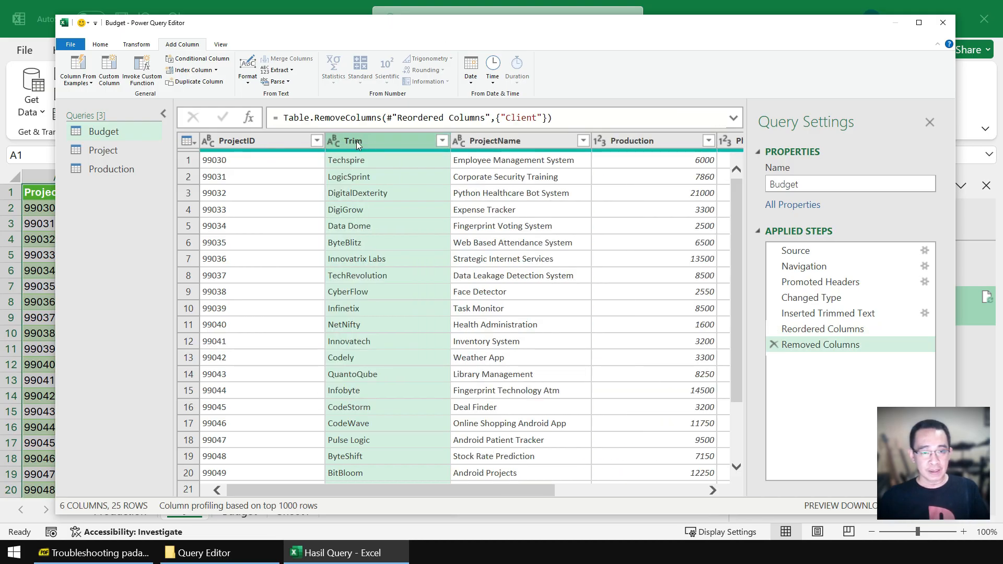
{"action": "double_click", "coordinate": [356, 141]}
{"action": "type", "text": "Client"}
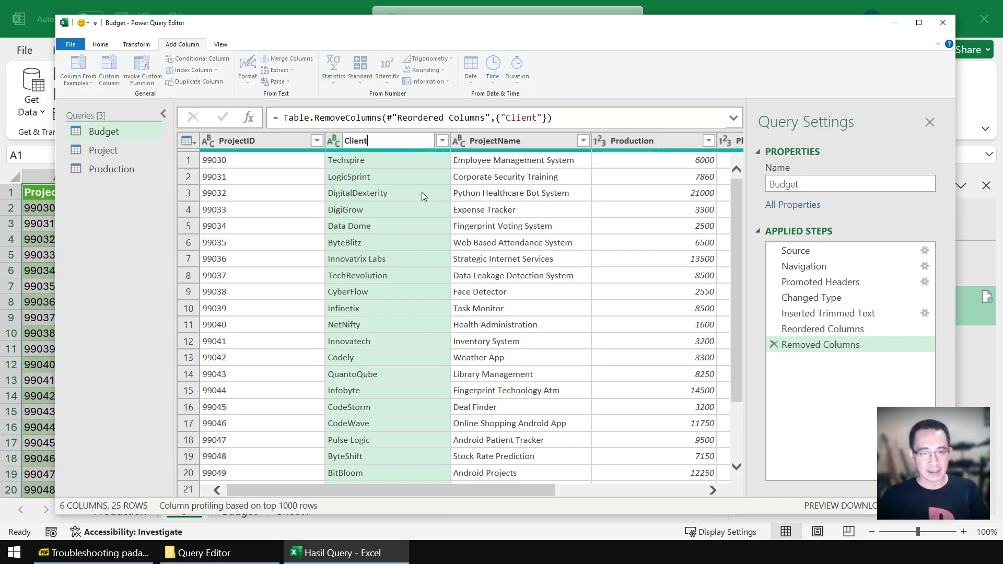
{"action": "key", "text": "Return"}
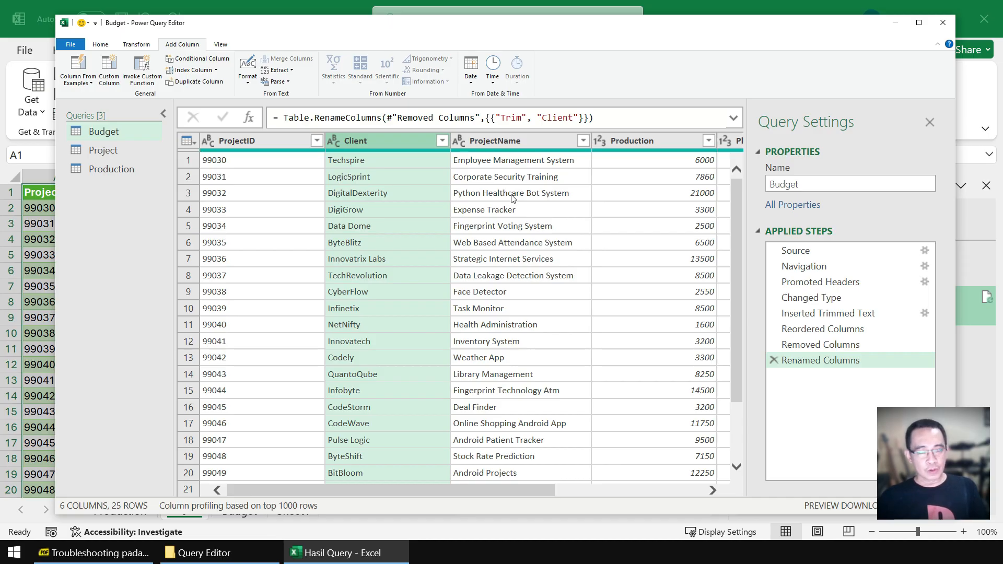
Step: Open the Production query and show column quality in the data preview to examine the empty values in the Client and ProjectName columns
{"action": "left_click", "coordinate": [117, 169]}
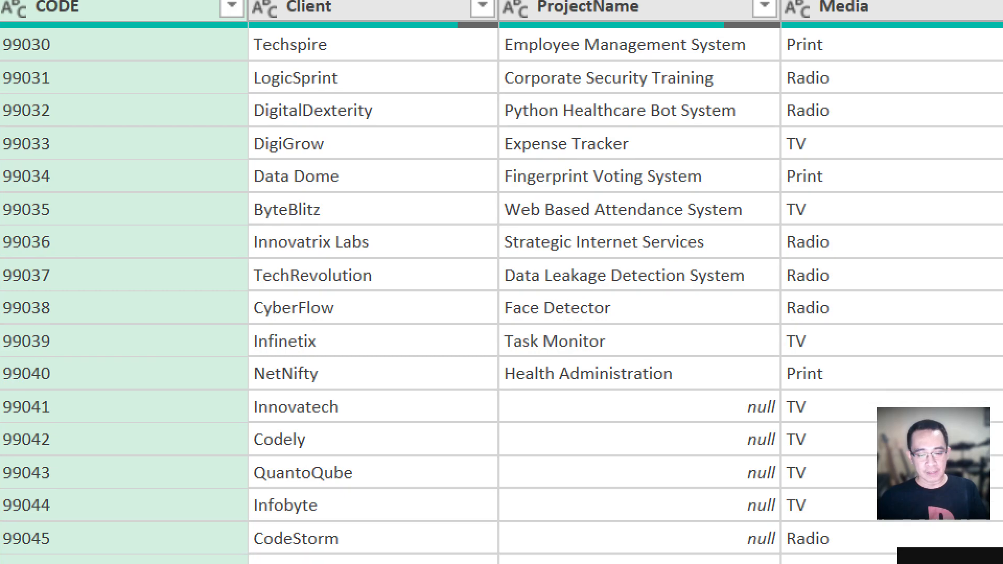
{"action": "mouse_move", "coordinate": [257, 313]}
{"action": "left_mouse_down"}
{"action": "mouse_move", "coordinate": [425, 378]}
{"action": "mouse_move", "coordinate": [786, 562]}
{"action": "left_mouse_up"}
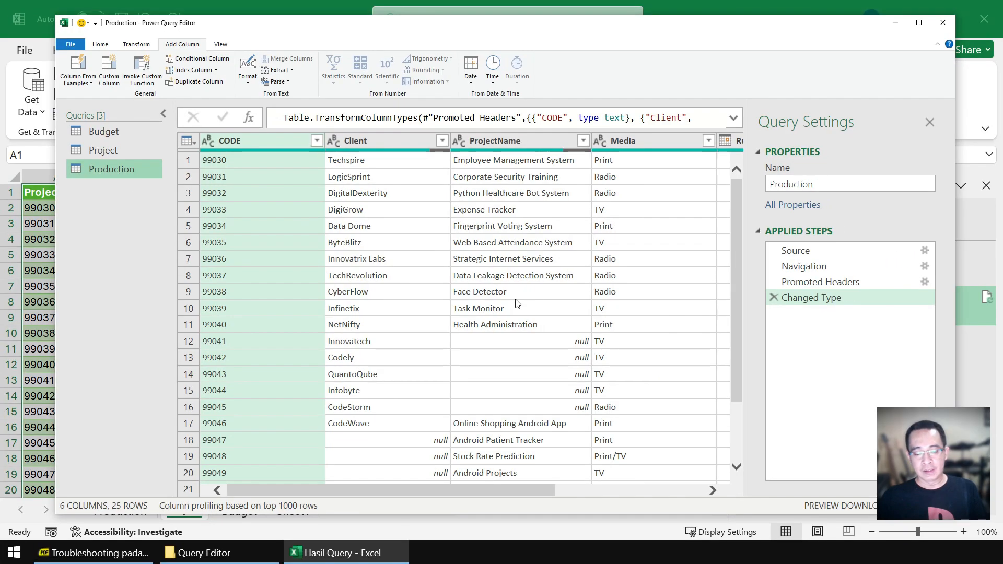
{"action": "left_click_drag", "start_coordinate": [442, 329], "coordinate": [599, 417]}
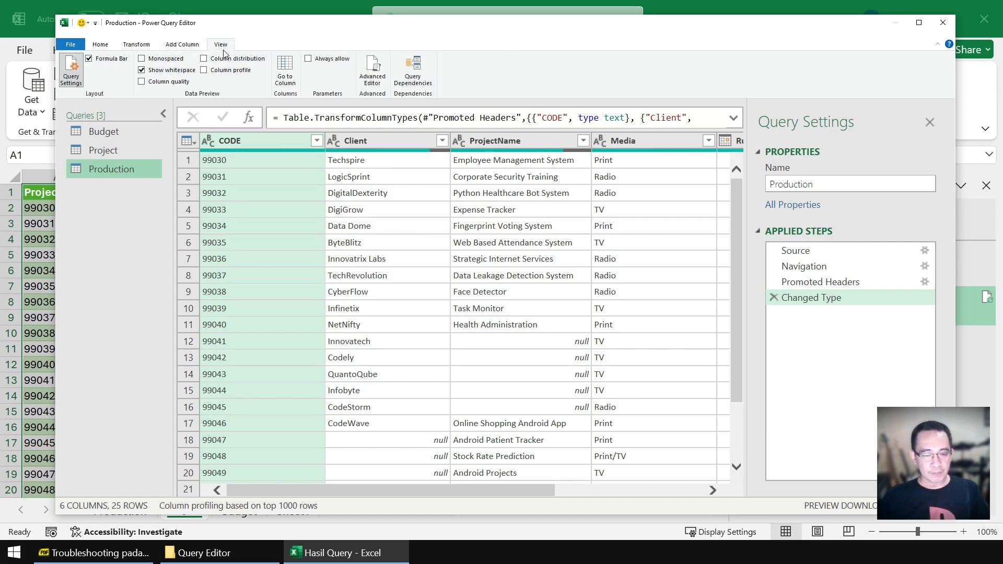
{"action": "left_click", "coordinate": [141, 83]}
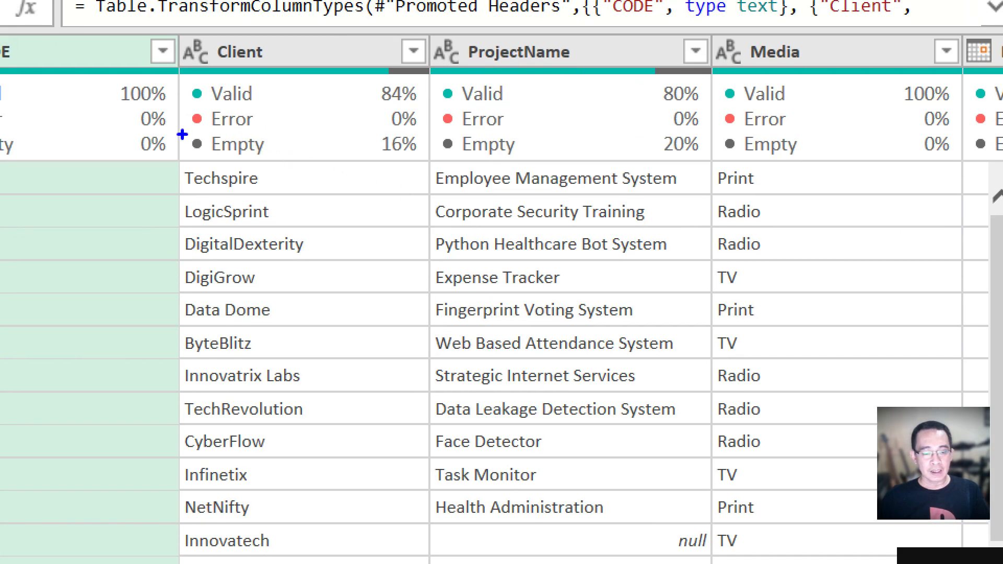
{"action": "mouse_move", "coordinate": [182, 135]}
{"action": "left_mouse_down"}
{"action": "mouse_move", "coordinate": [241, 155]}
{"action": "mouse_move", "coordinate": [423, 168]}
{"action": "left_mouse_up"}
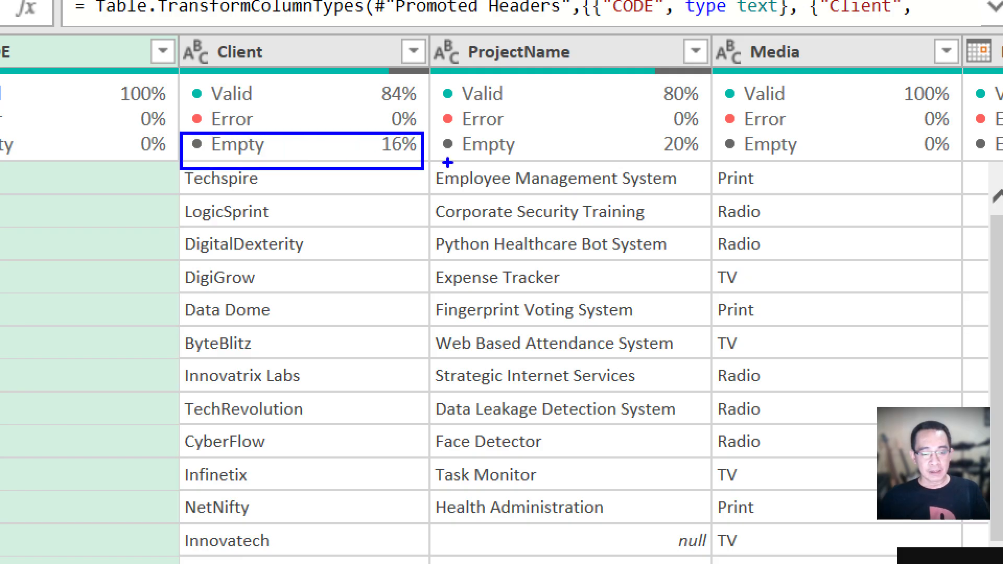
{"action": "left_click_drag", "start_coordinate": [443, 127], "coordinate": [708, 170]}
{"action": "key", "text": "Escape"}
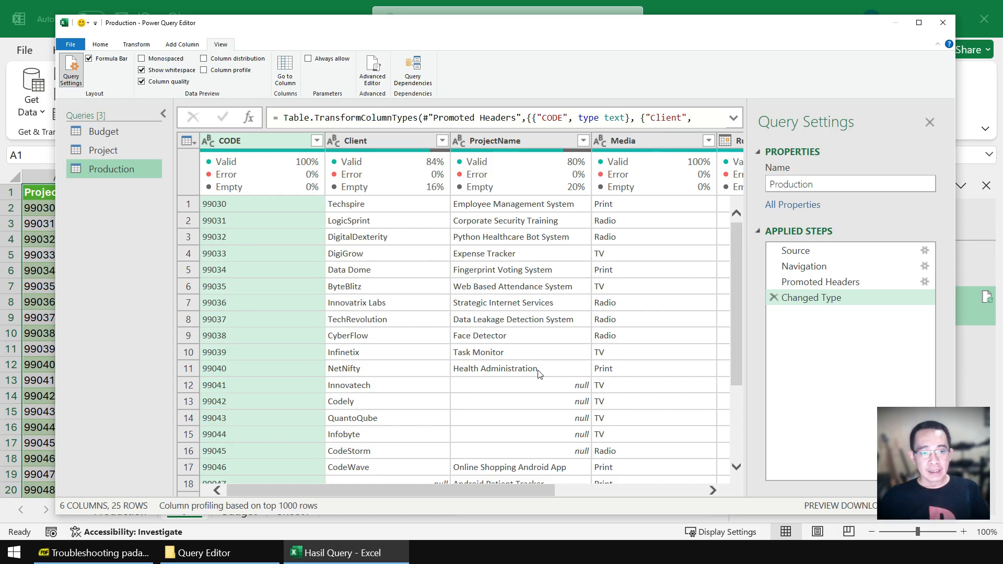
{"action": "mouse_move", "coordinate": [452, 376]}
{"action": "left_mouse_down"}
{"action": "mouse_move", "coordinate": [583, 437]}
{"action": "mouse_move", "coordinate": [592, 458]}
{"action": "left_mouse_up"}
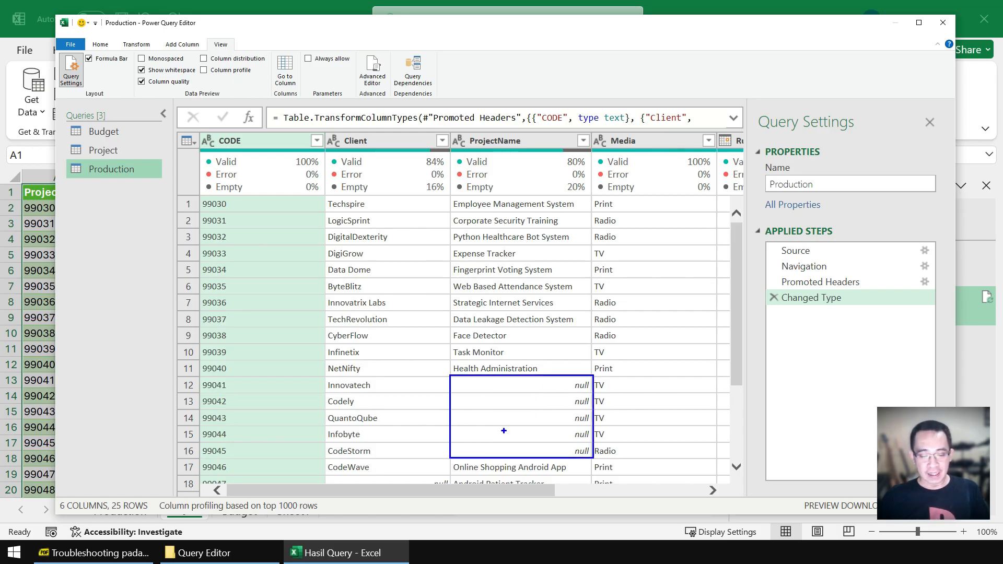
{"action": "key", "text": "e"}
{"action": "mouse_move", "coordinate": [195, 381]}
{"action": "left_mouse_down"}
{"action": "mouse_move", "coordinate": [580, 451]}
{"action": "mouse_move", "coordinate": [707, 460]}
{"action": "left_mouse_up"}
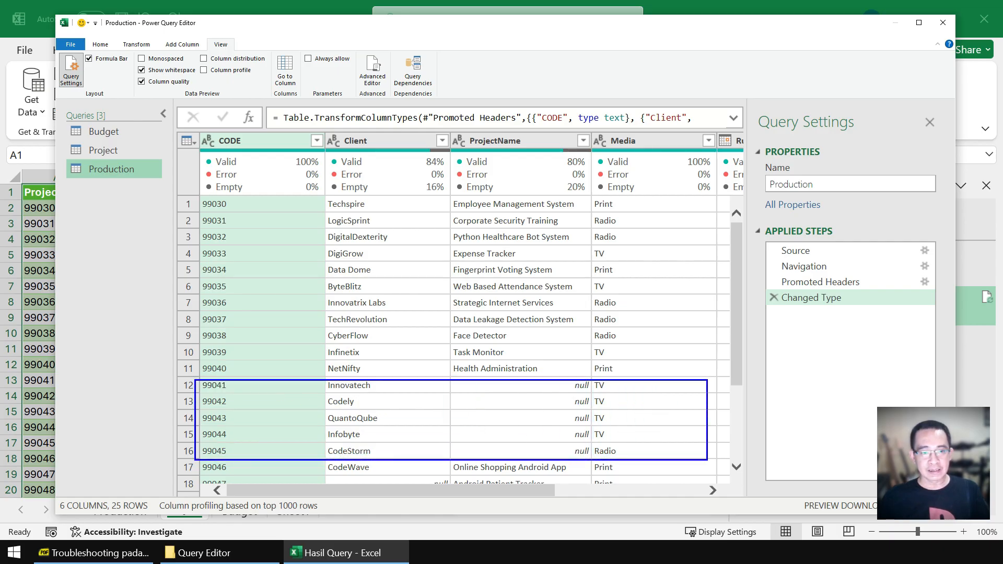
{"action": "key", "text": "Escape"}
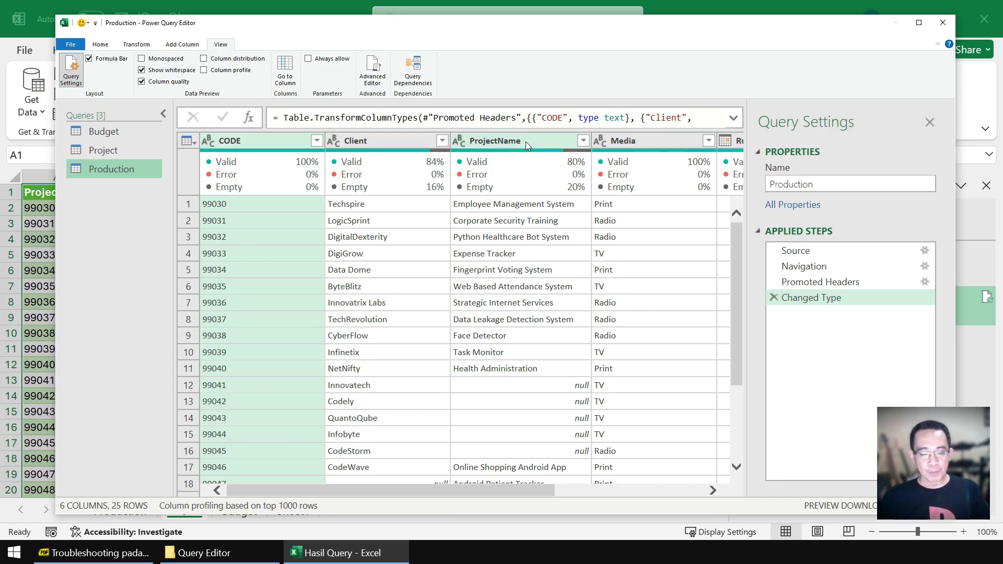
Step: Try filtering the null values out of the Production query's ProjectName column, and delete that filter step again
{"action": "left_click", "coordinate": [582, 141]}
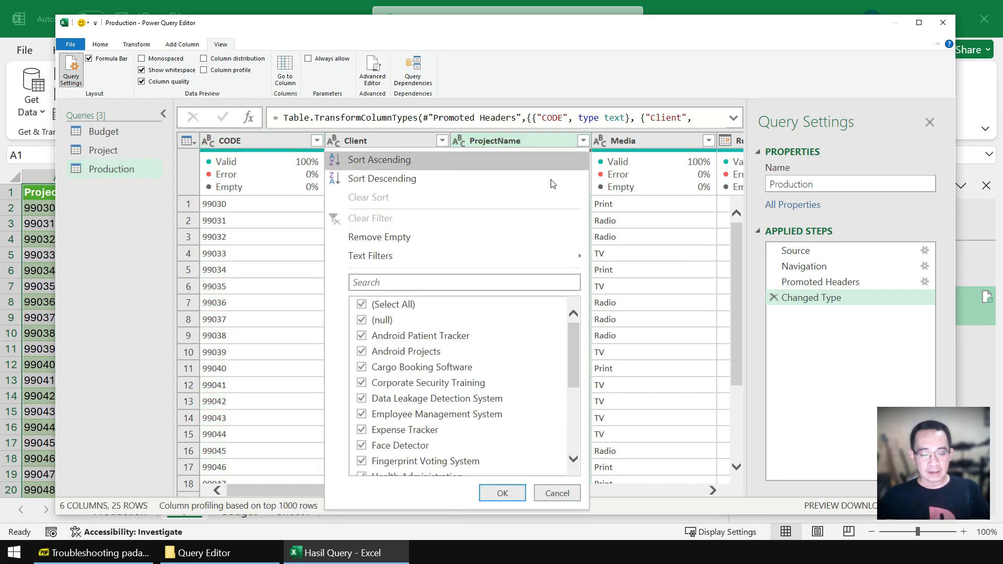
{"action": "left_click", "coordinate": [363, 321]}
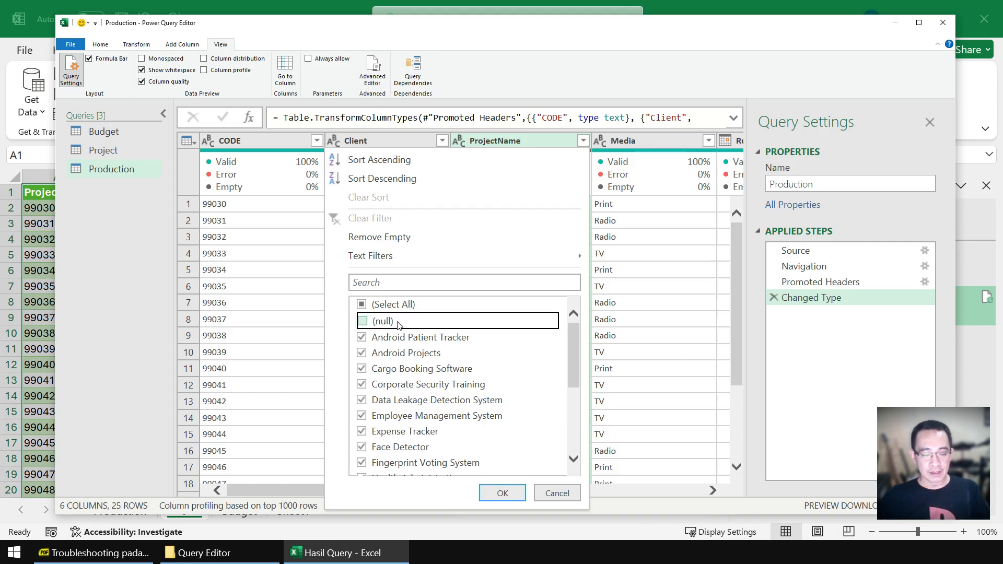
{"action": "left_click", "coordinate": [505, 493]}
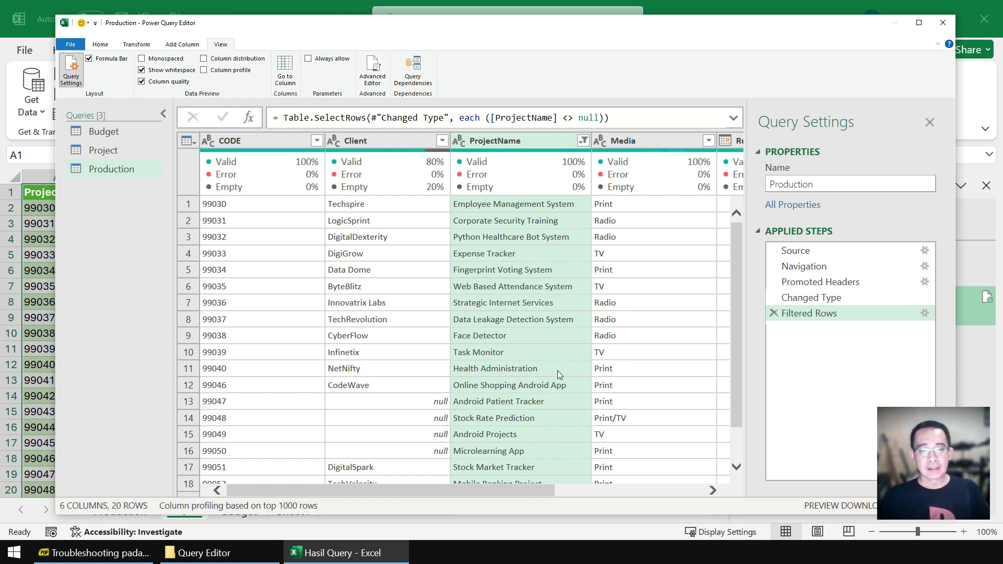
{"action": "left_click", "coordinate": [774, 314]}
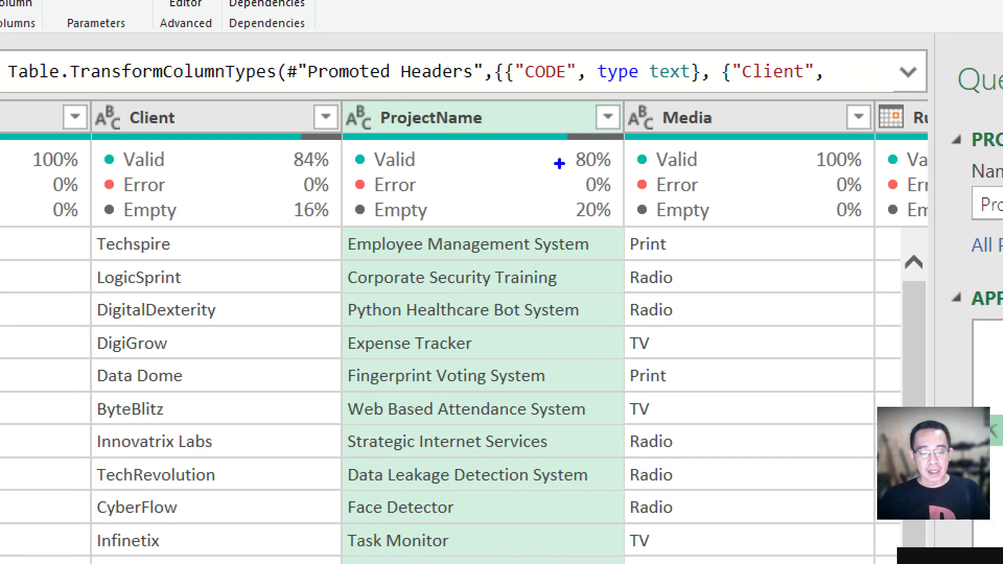
{"action": "left_click_drag", "start_coordinate": [480, 180], "coordinate": [708, 381]}
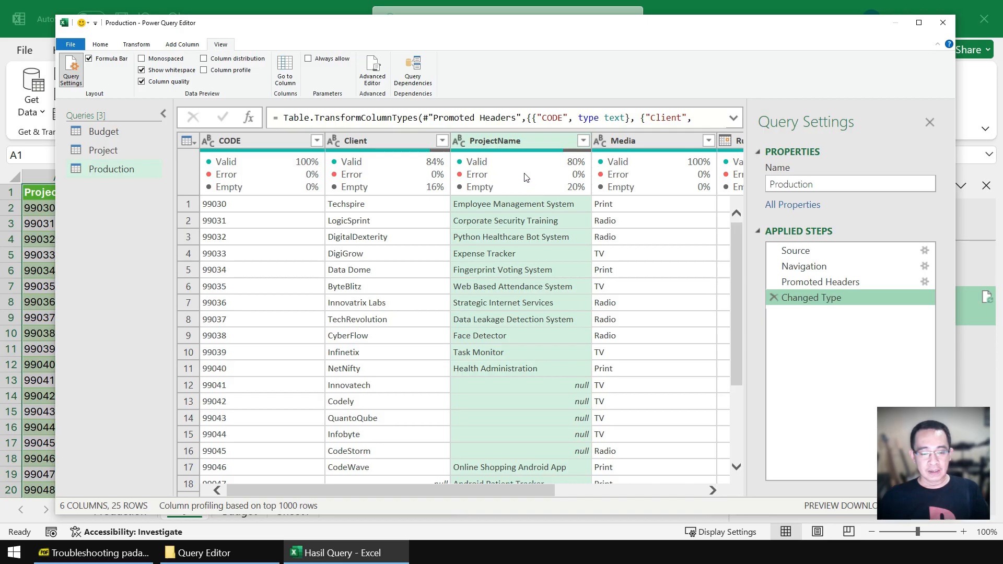
Step: Try removing the rows with empty ProjectName values from the Production query using Remove Empty
{"action": "mouse_move", "coordinate": [486, 174]}
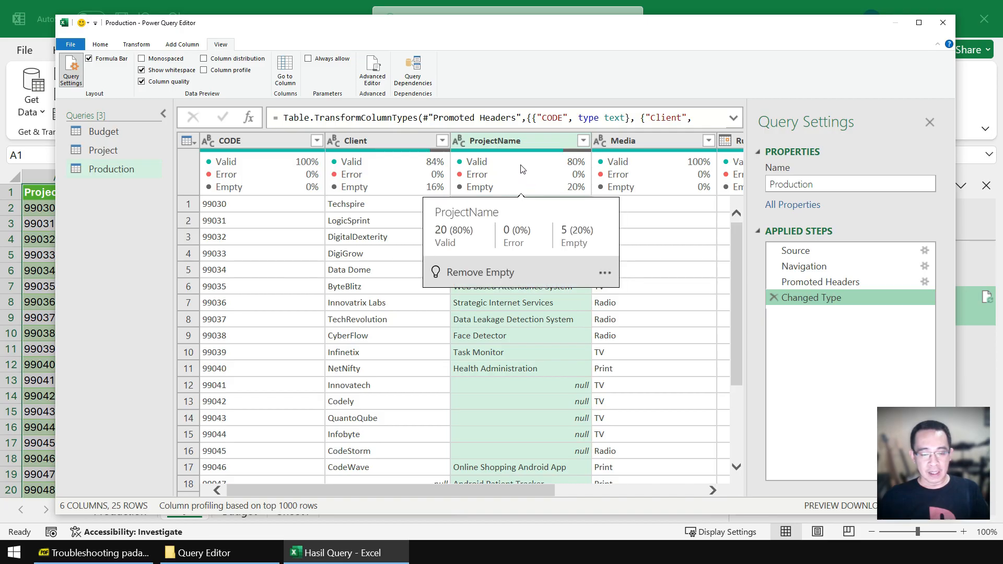
{"action": "right_click", "coordinate": [521, 169]}
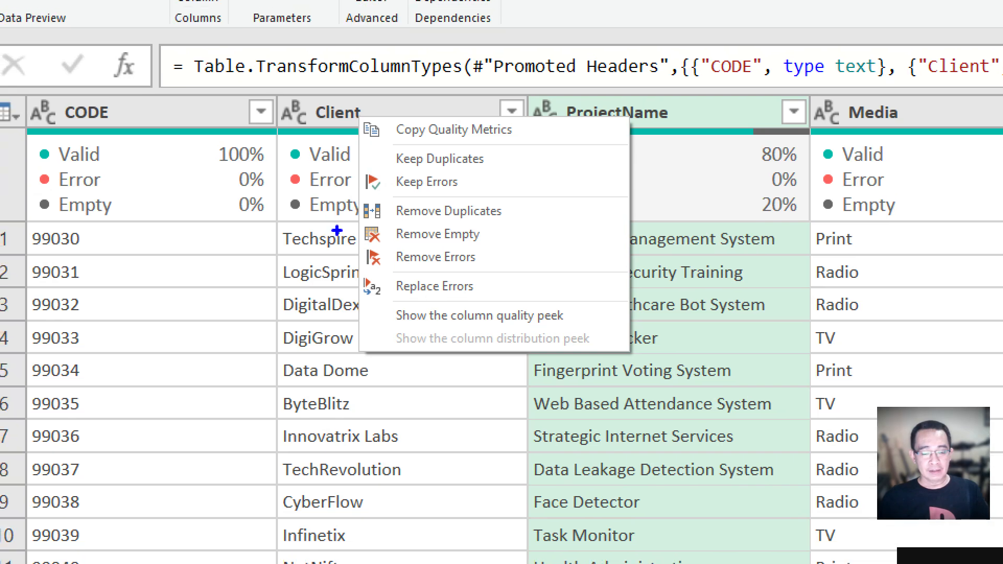
{"action": "mouse_move", "coordinate": [342, 217]}
{"action": "left_mouse_down"}
{"action": "mouse_move", "coordinate": [526, 252]}
{"action": "mouse_move", "coordinate": [636, 334]}
{"action": "left_mouse_up"}
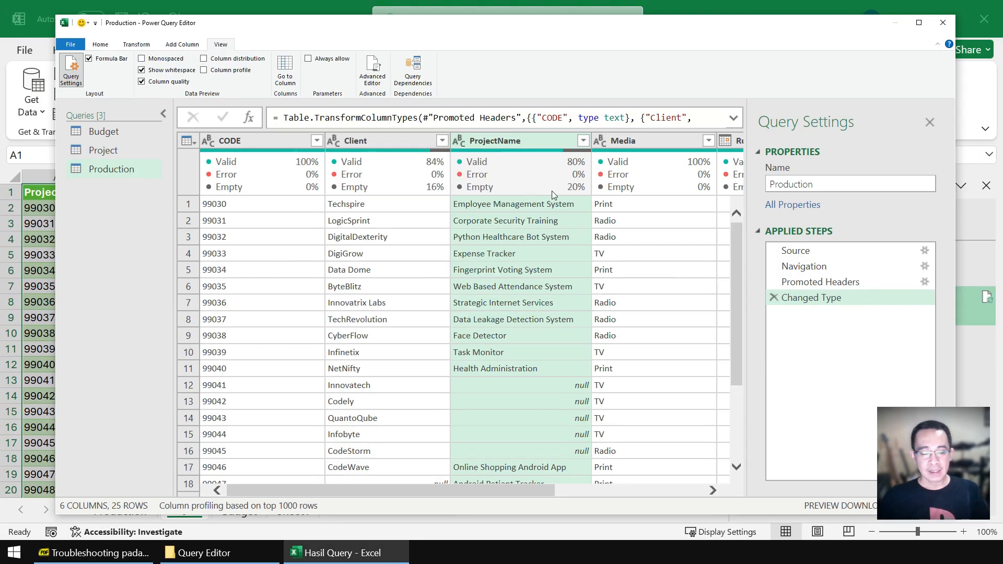
{"action": "right_click", "coordinate": [358, 131]}
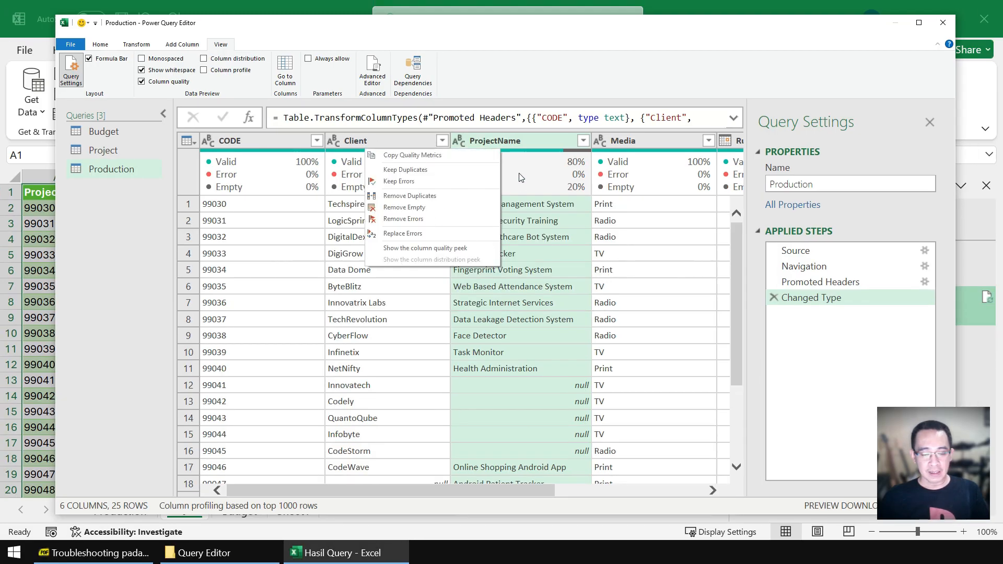
{"action": "left_click", "coordinate": [433, 208]}
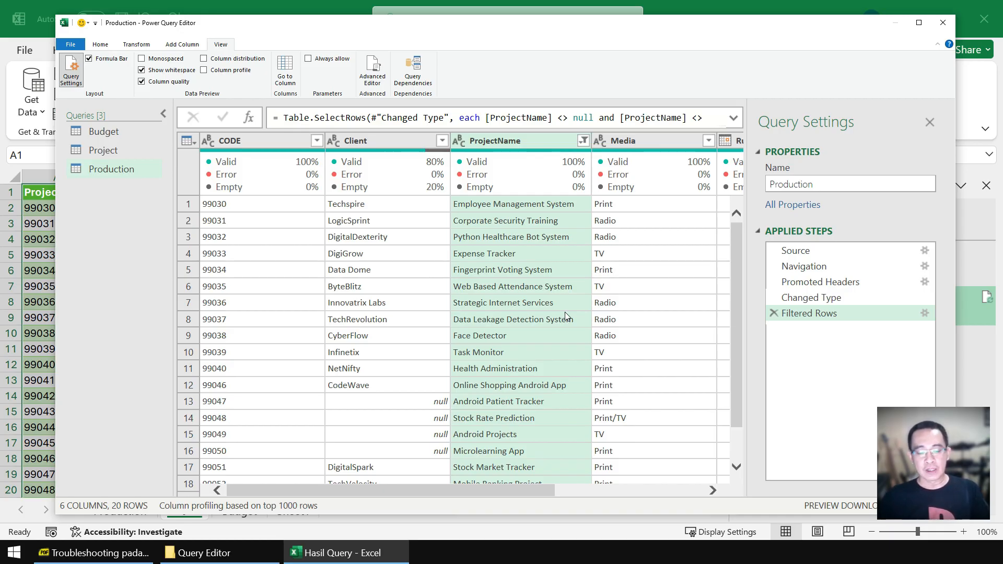
Step: Try removing the rows with empty Client values as well, and delete both filter steps from the Production query
{"action": "mouse_move", "coordinate": [388, 177]}
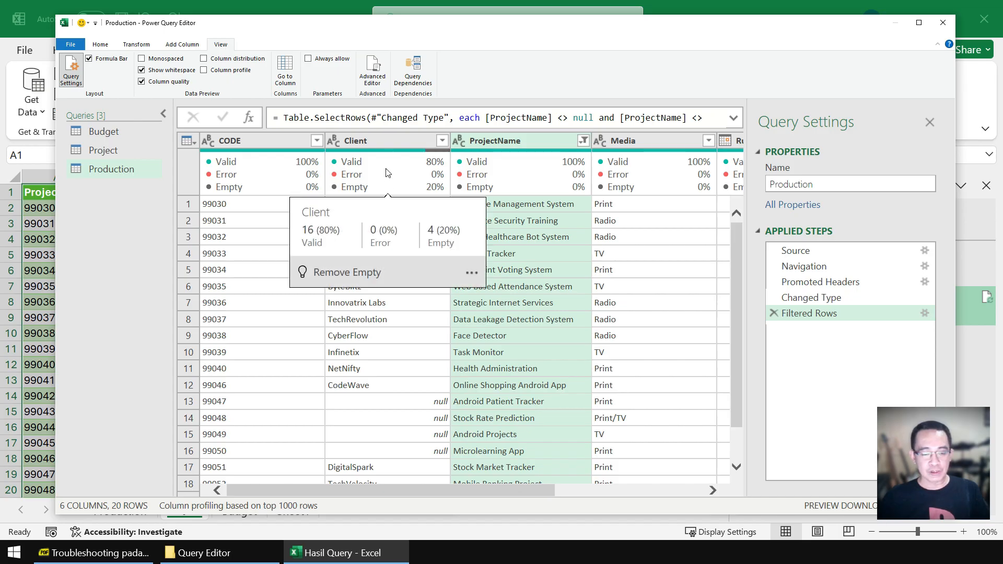
{"action": "right_click", "coordinate": [388, 172]}
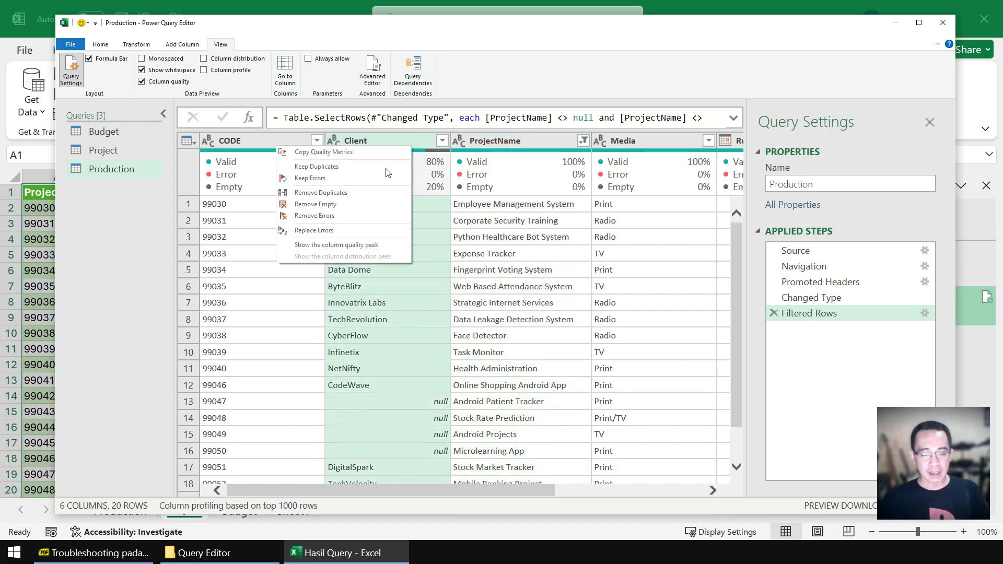
{"action": "left_click", "coordinate": [344, 205]}
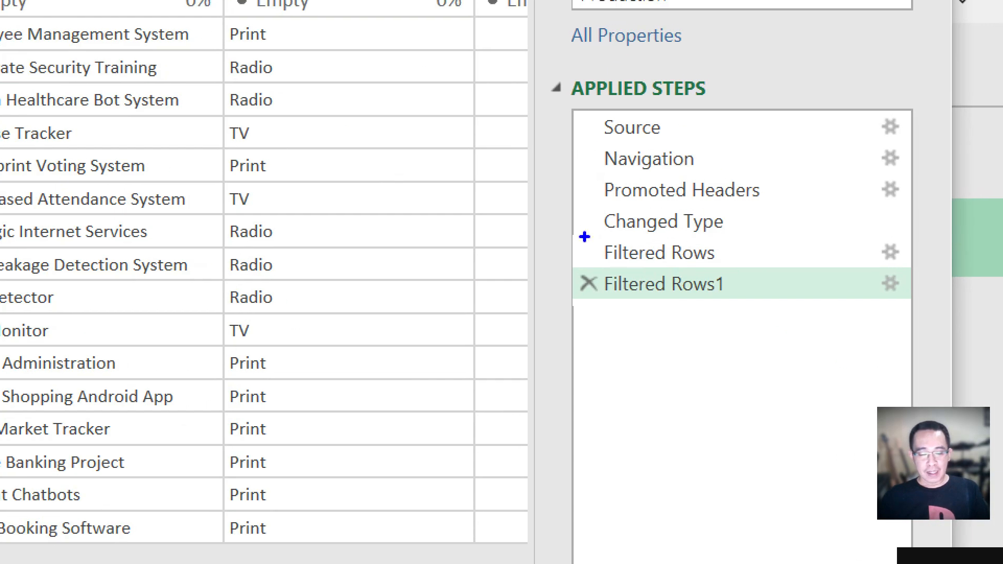
{"action": "left_click_drag", "start_coordinate": [763, 304], "coordinate": [923, 336]}
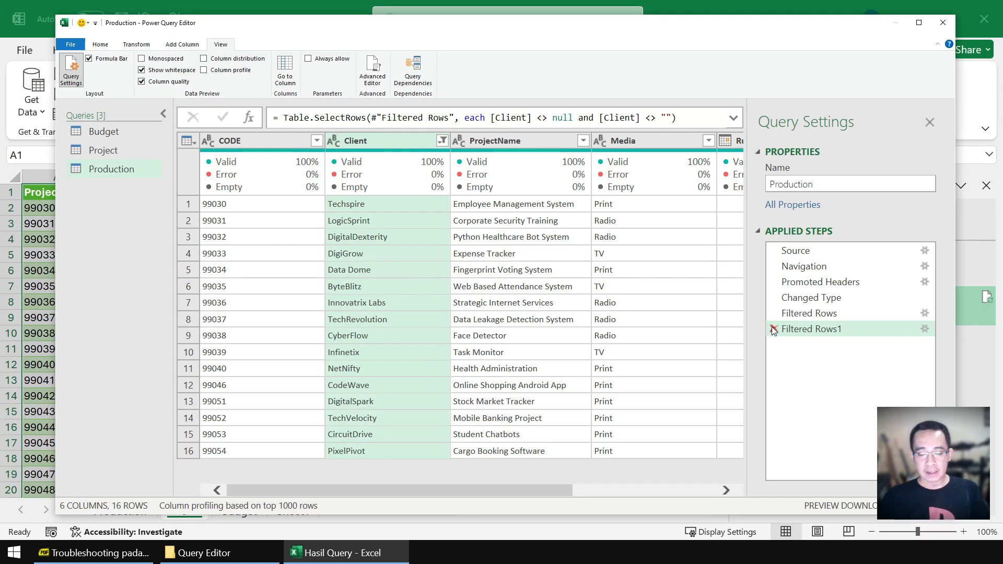
{"action": "left_click", "coordinate": [773, 329]}
{"action": "left_click", "coordinate": [773, 313]}
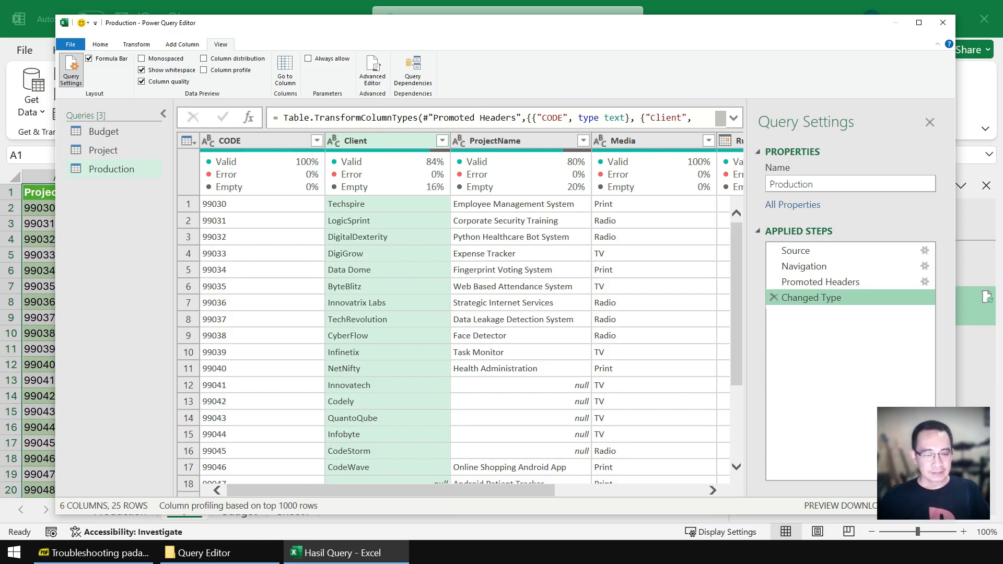
Step: Close the Power Query Editor and load its changes, and save and close the Hasil Query workbook
{"action": "left_click", "coordinate": [100, 44]}
{"action": "left_click", "coordinate": [75, 65]}
{"action": "left_click", "coordinate": [506, 270]}
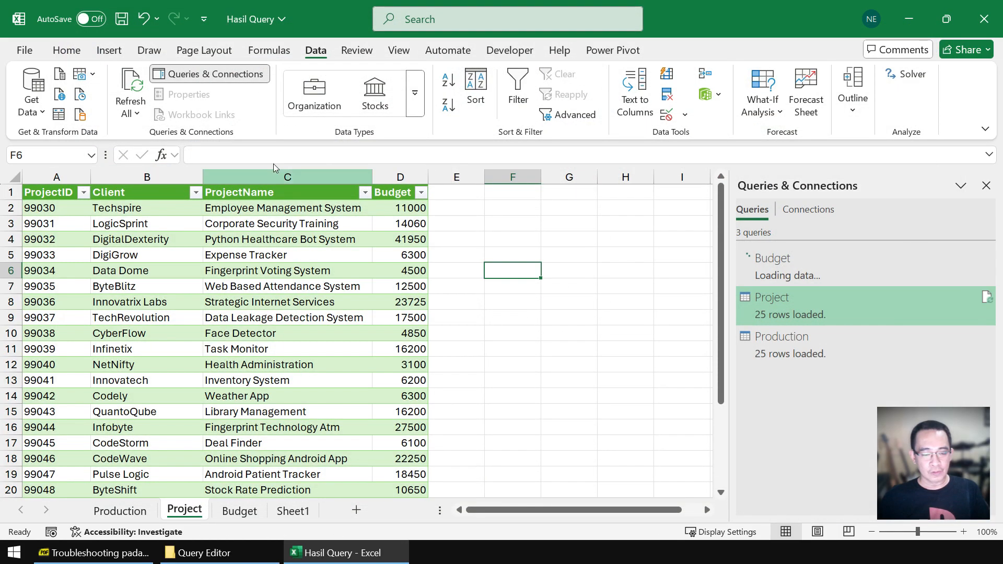
{"action": "left_click", "coordinate": [123, 20]}
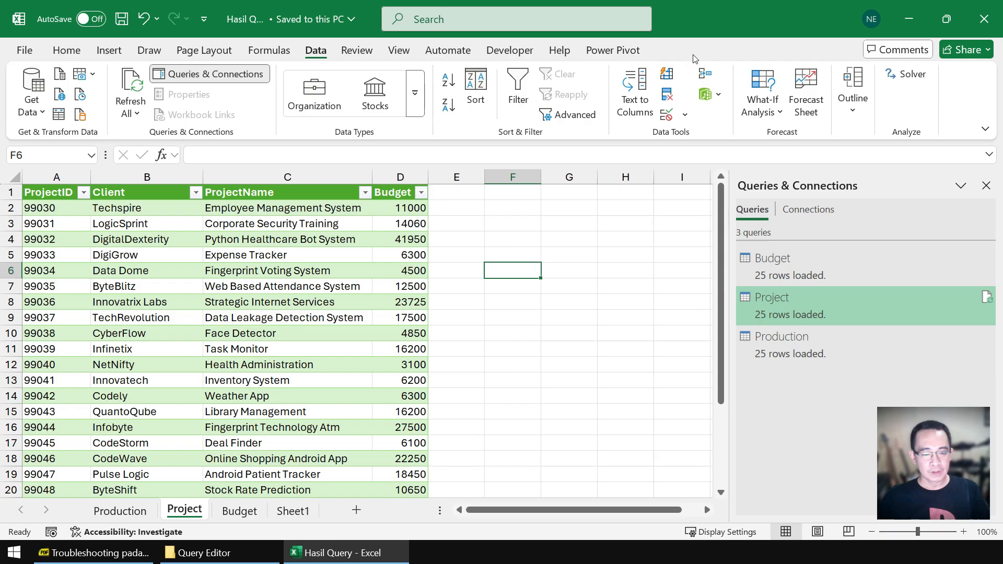
{"action": "left_click", "coordinate": [971, 22]}
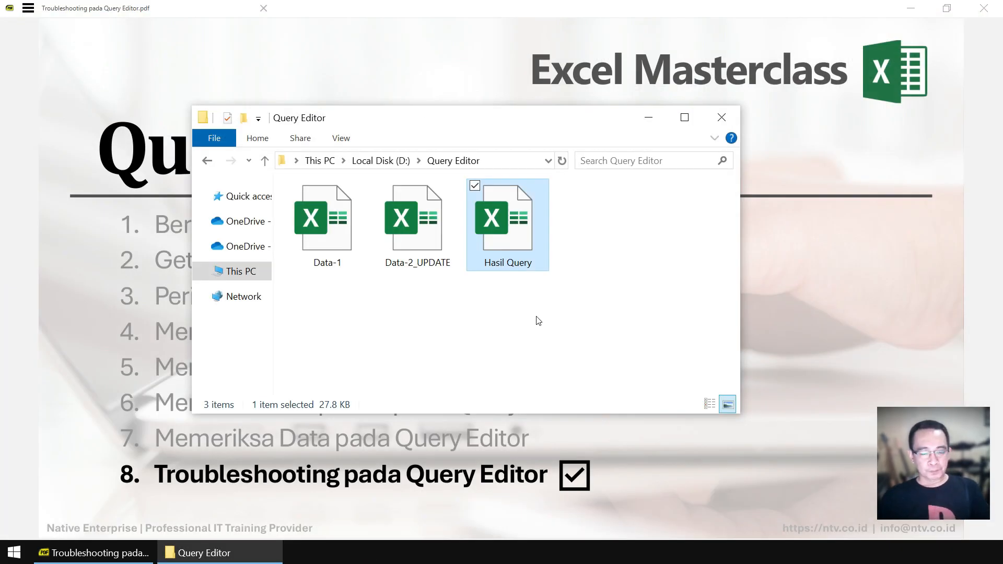
Step: Open the Data-1 workbook and look at the data on its Budget and PRJ sheets
{"action": "left_click", "coordinate": [477, 330]}
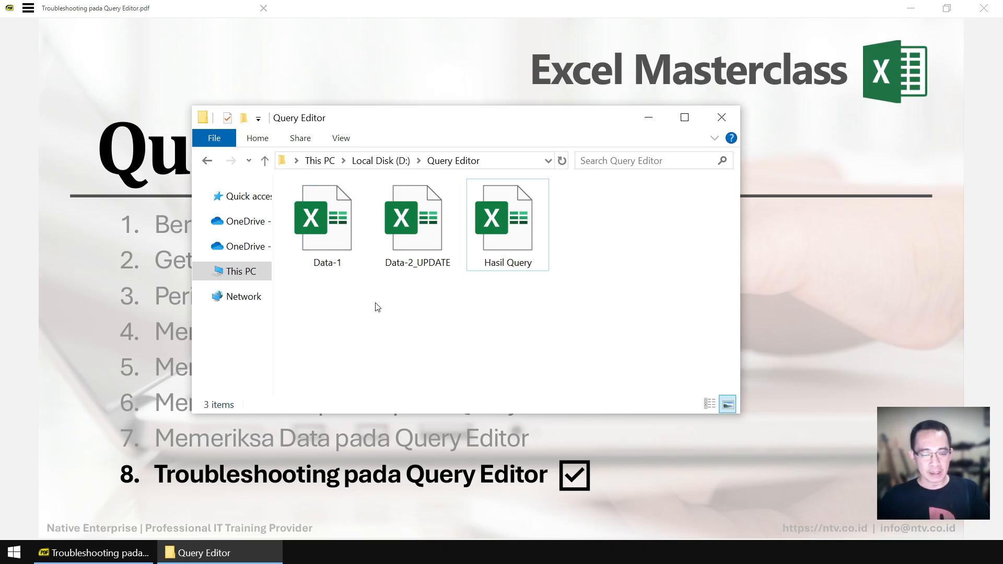
{"action": "double_click", "coordinate": [331, 229]}
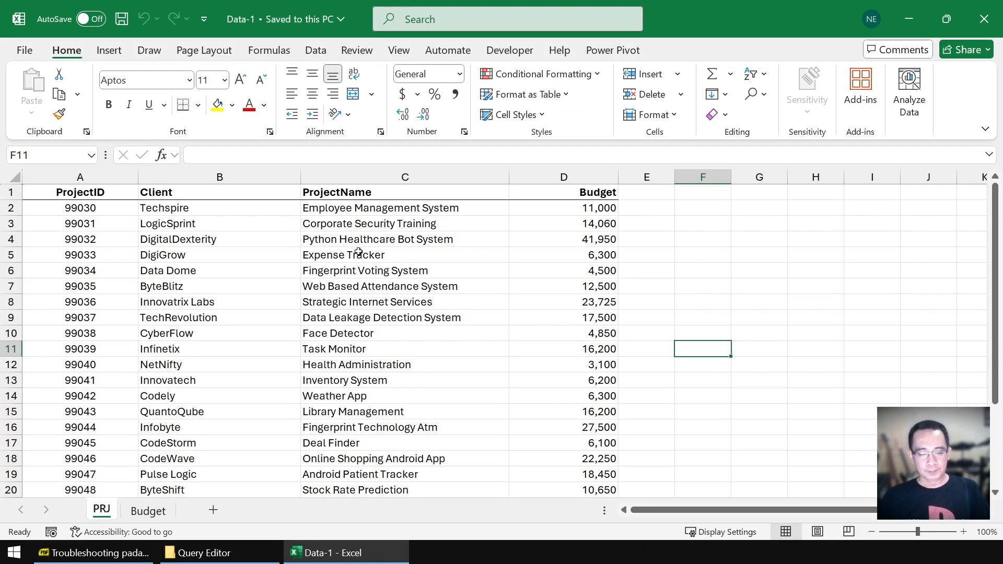
{"action": "left_click", "coordinate": [148, 510]}
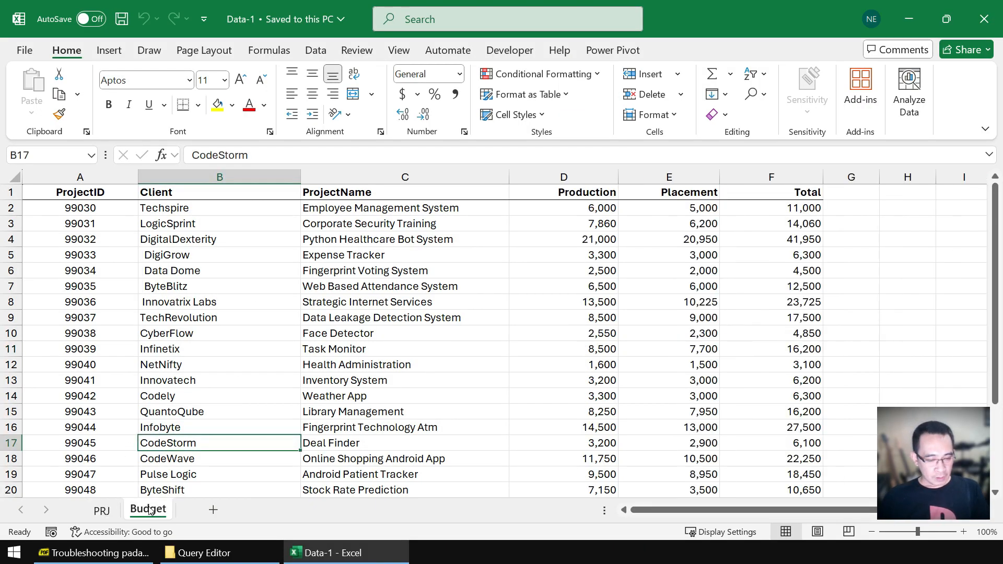
{"action": "left_click", "coordinate": [102, 509]}
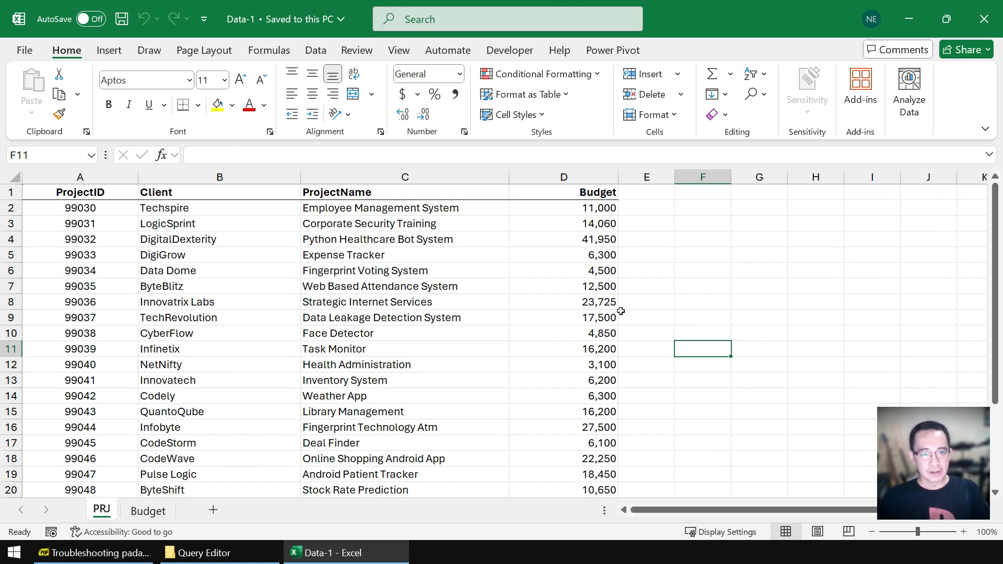
Step: Replace the DigitalDexterity budget in cell D4 of the PRJ sheet with the text ABCDE, and save and close the Data-1 workbook
{"action": "left_click", "coordinate": [595, 241]}
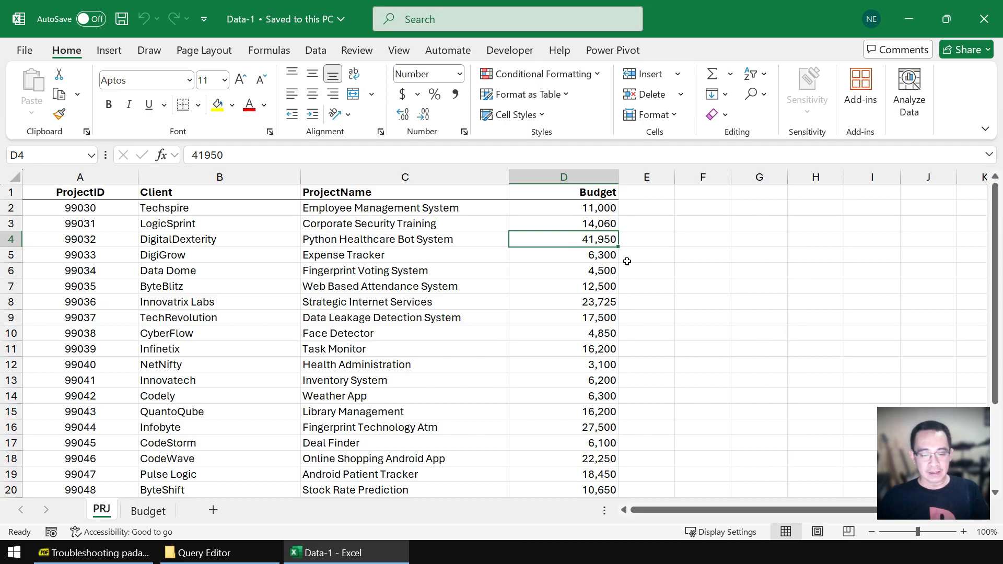
{"action": "scroll", "coordinate": [686, 270], "scroll_direction": "up", "scroll_amount": 3}
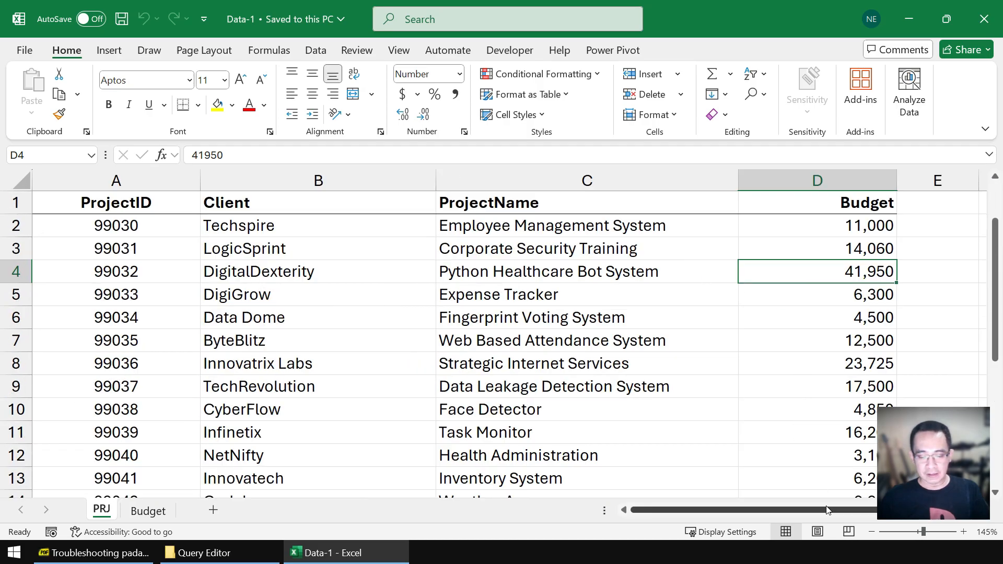
{"action": "scroll", "coordinate": [817, 486], "scroll_direction": "down", "scroll_amount": 1}
{"action": "scroll", "coordinate": [816, 486], "scroll_direction": "right", "scroll_amount": 2}
{"action": "left_click", "coordinate": [702, 252]}
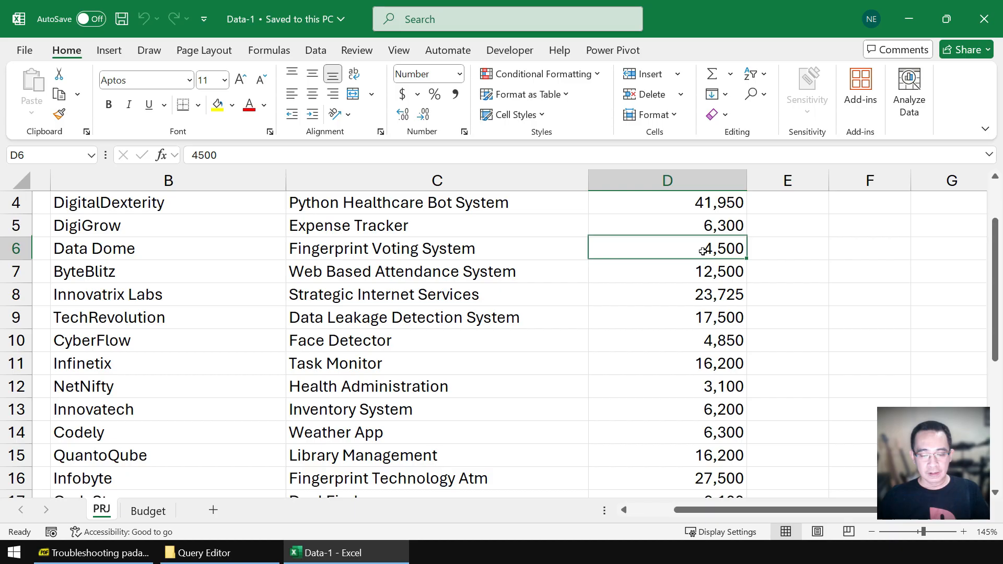
{"action": "left_click", "coordinate": [696, 205]}
{"action": "scroll", "coordinate": [788, 263], "scroll_direction": "up", "scroll_amount": 1}
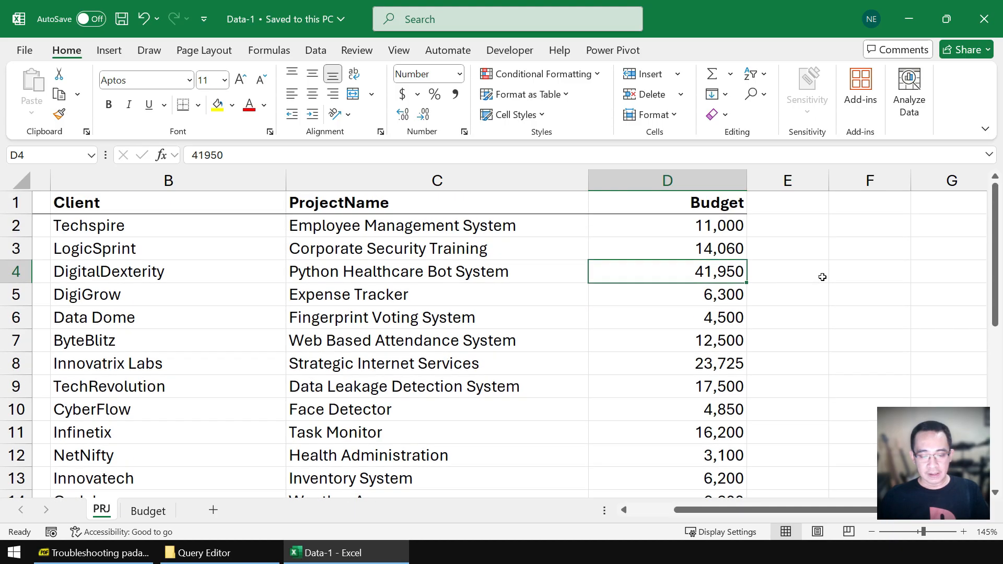
{"action": "type", "text": "ABCDE"}
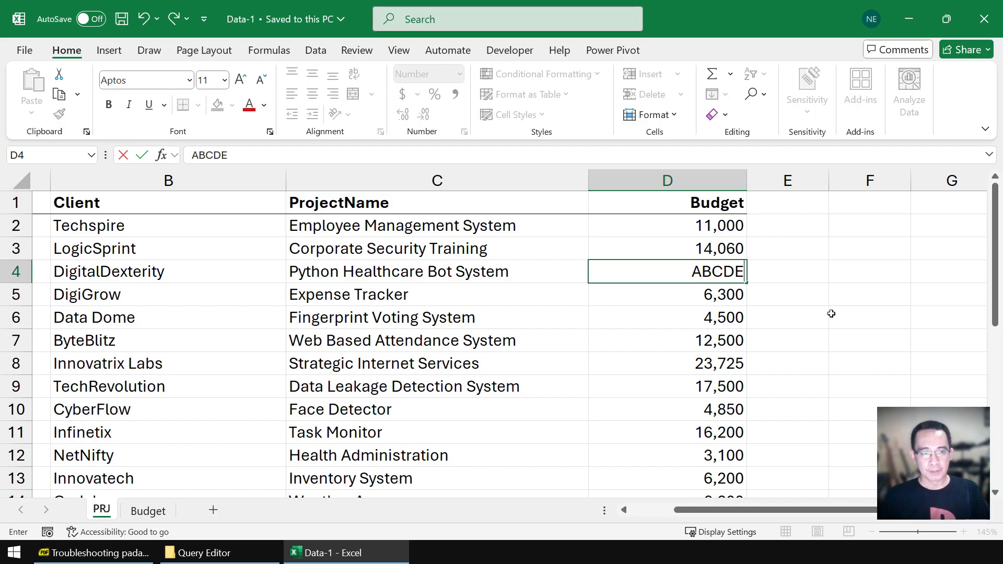
{"action": "key", "text": "Return"}
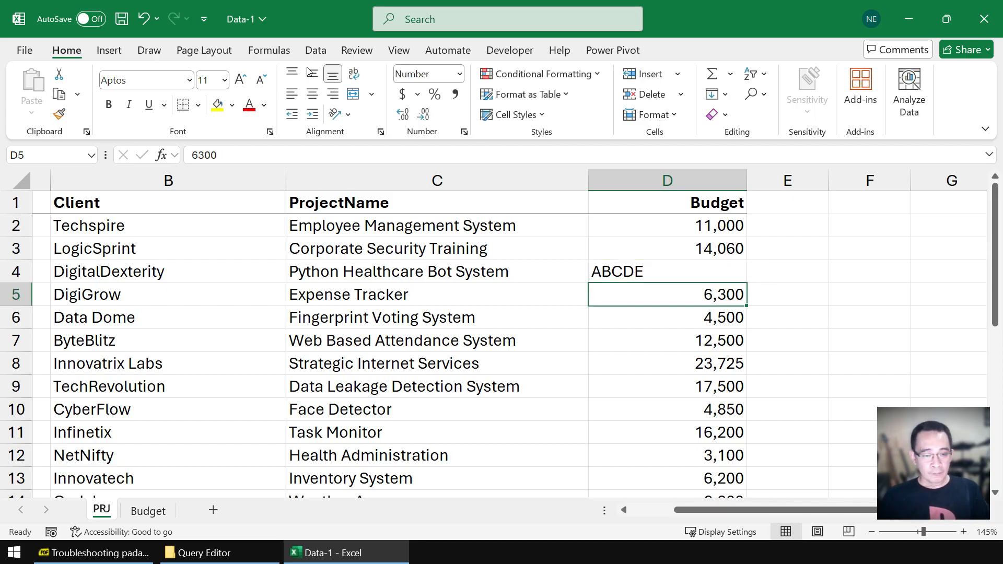
{"action": "left_click", "coordinate": [121, 21]}
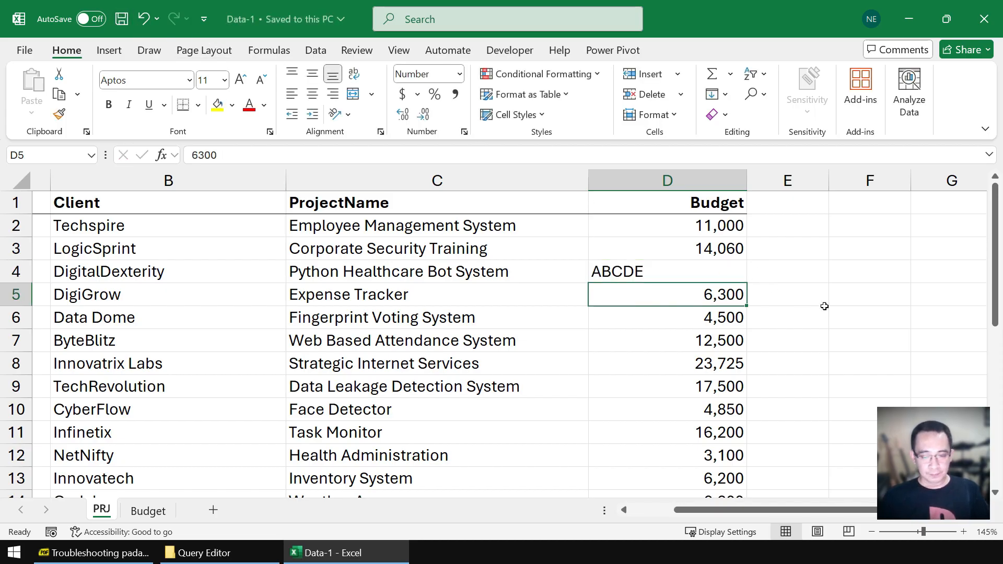
{"action": "left_click", "coordinate": [982, 24]}
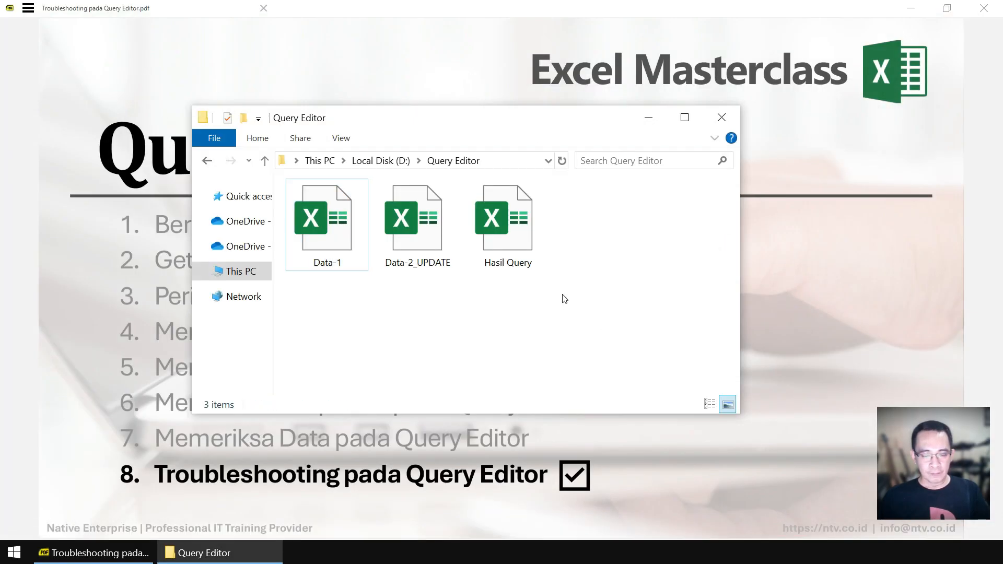
Step: Reopen the Hasil Query workbook, list its queries and open the Production query in the Power Query Editor
{"action": "double_click", "coordinate": [507, 235]}
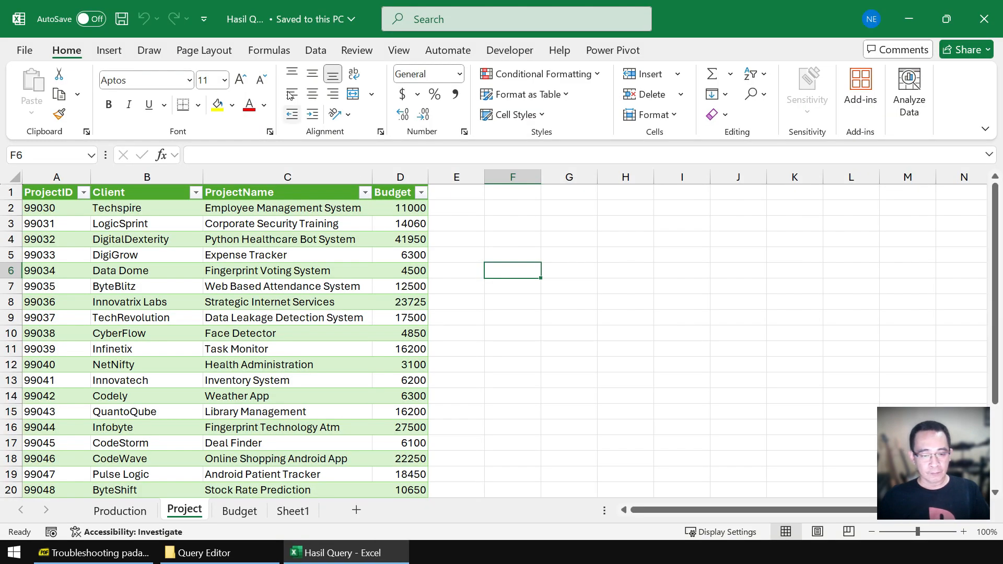
{"action": "left_click", "coordinate": [315, 50]}
{"action": "left_click", "coordinate": [228, 75]}
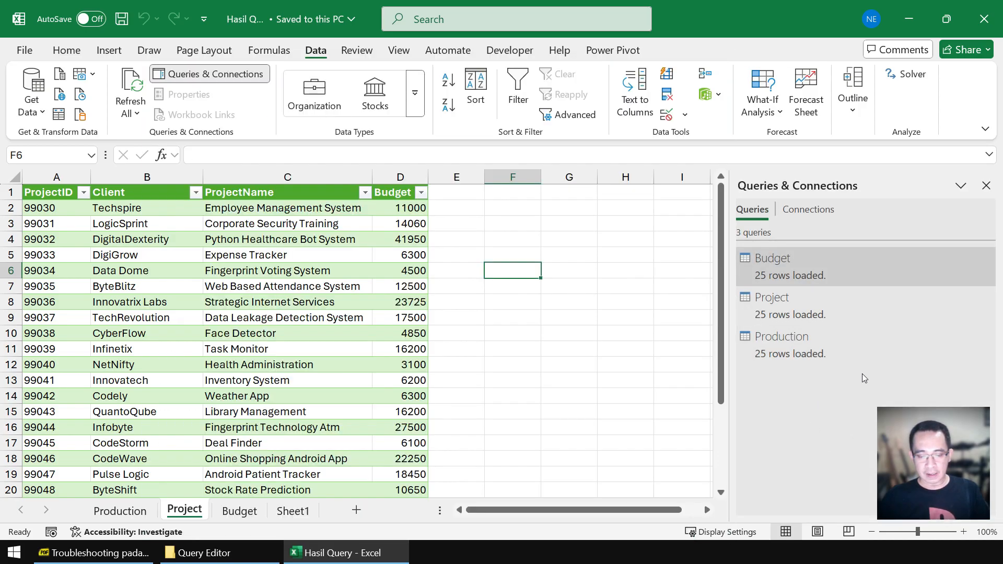
{"action": "double_click", "coordinate": [869, 349]}
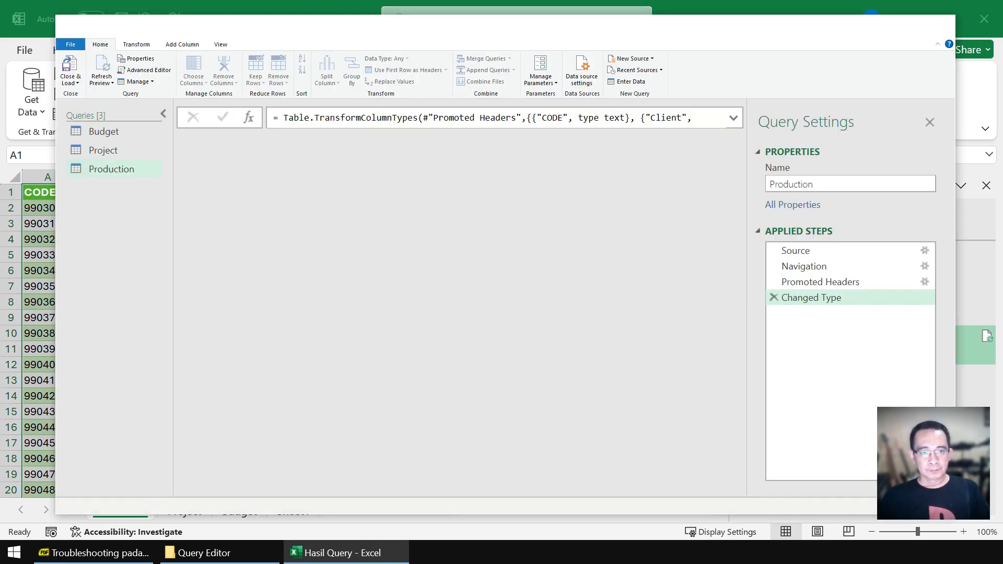
Step: Check the column quality of the Budget and Project queries, and open the details of the error in the Project query's Budget column
{"action": "left_click", "coordinate": [112, 130]}
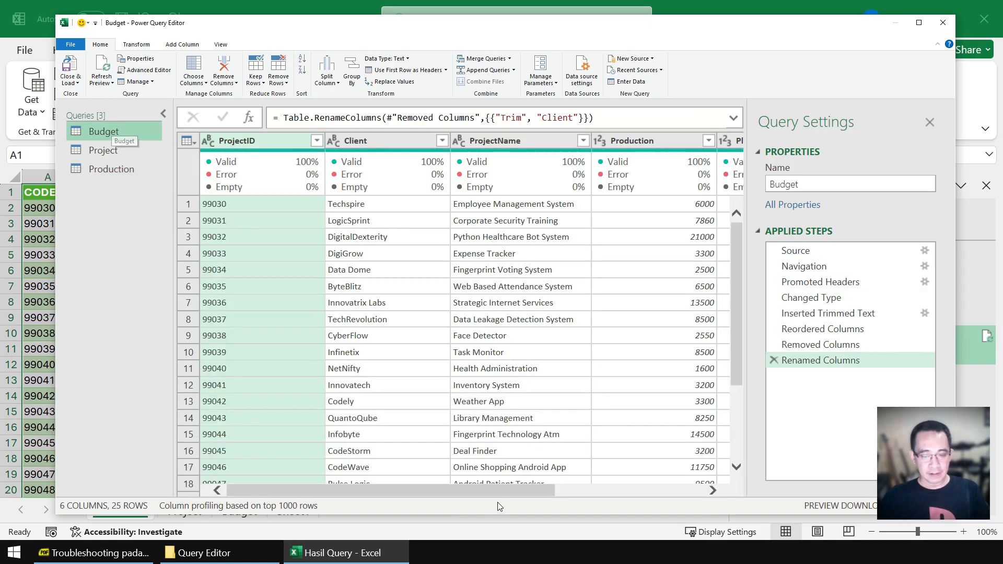
{"action": "mouse_move", "coordinate": [493, 490]}
{"action": "left_mouse_down"}
{"action": "mouse_move", "coordinate": [599, 489]}
{"action": "mouse_move", "coordinate": [502, 491]}
{"action": "left_mouse_up"}
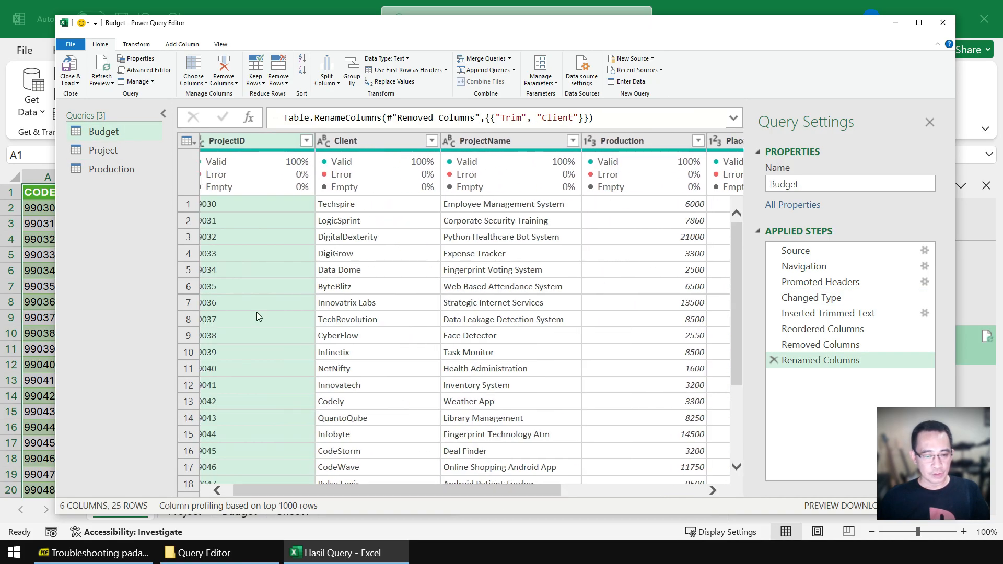
{"action": "left_click", "coordinate": [116, 151]}
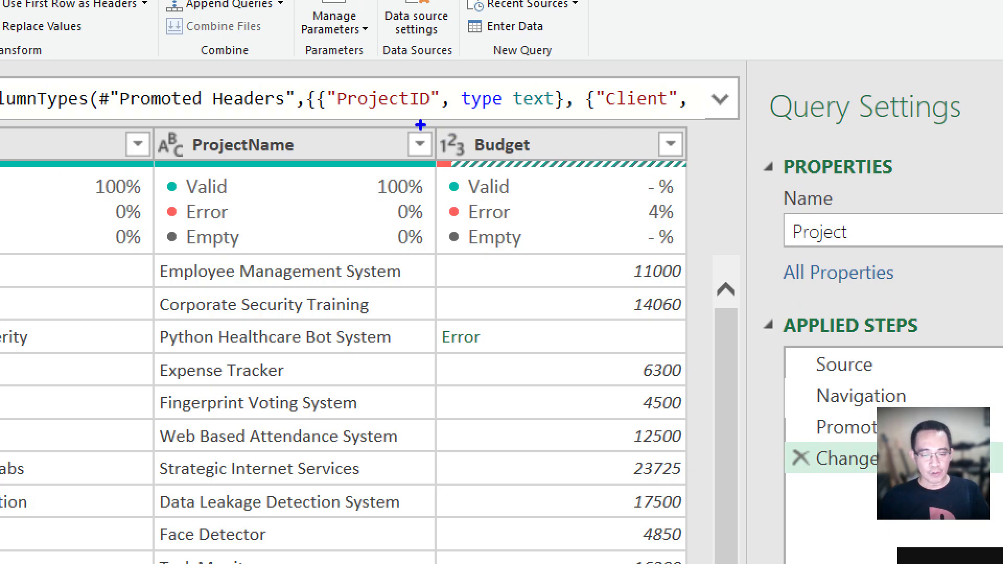
{"action": "mouse_move", "coordinate": [402, 112]}
{"action": "left_mouse_down"}
{"action": "mouse_move", "coordinate": [676, 263]}
{"action": "mouse_move", "coordinate": [712, 318]}
{"action": "left_mouse_up"}
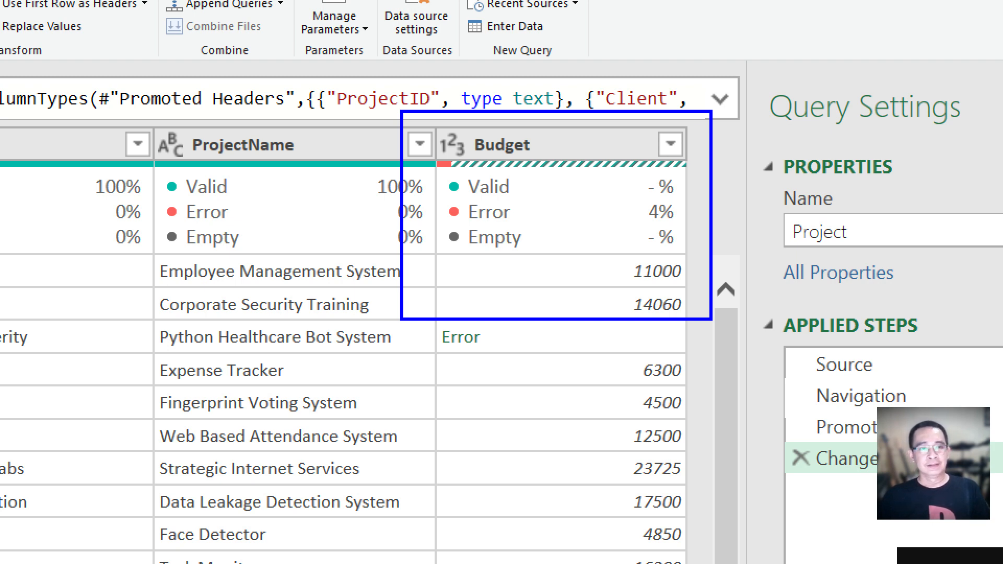
{"action": "key", "text": "Escape"}
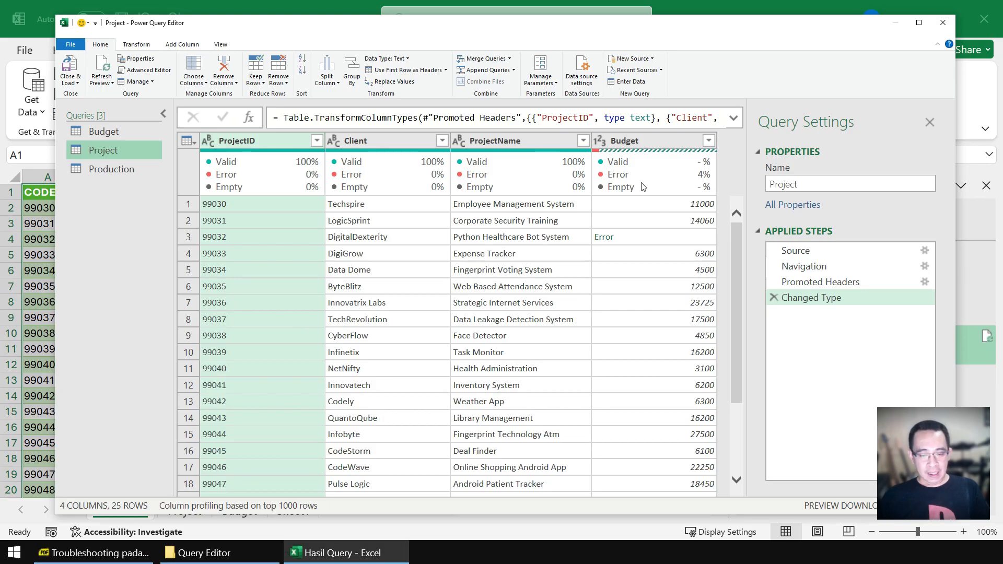
{"action": "mouse_move", "coordinate": [525, 224]}
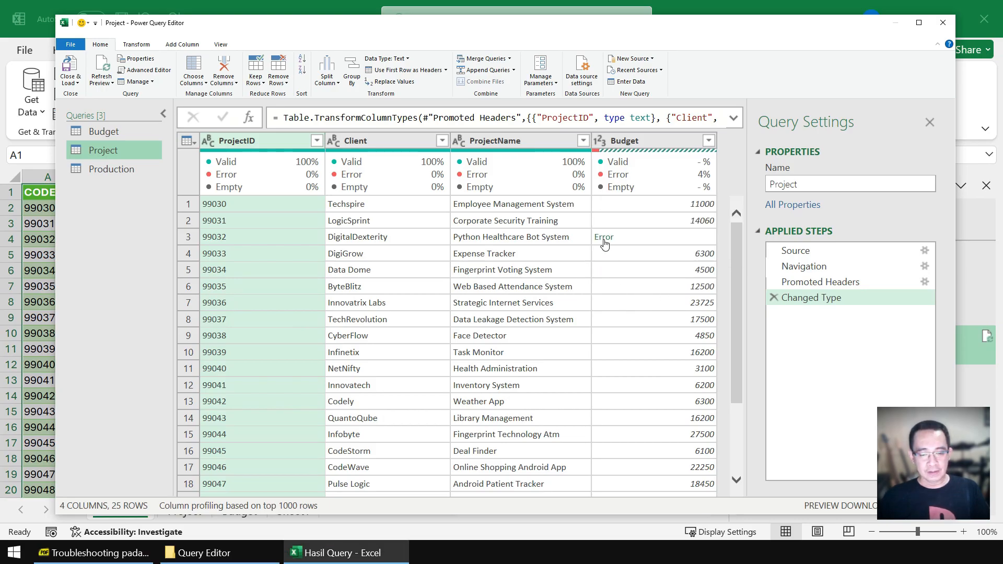
{"action": "left_click", "coordinate": [604, 238]}
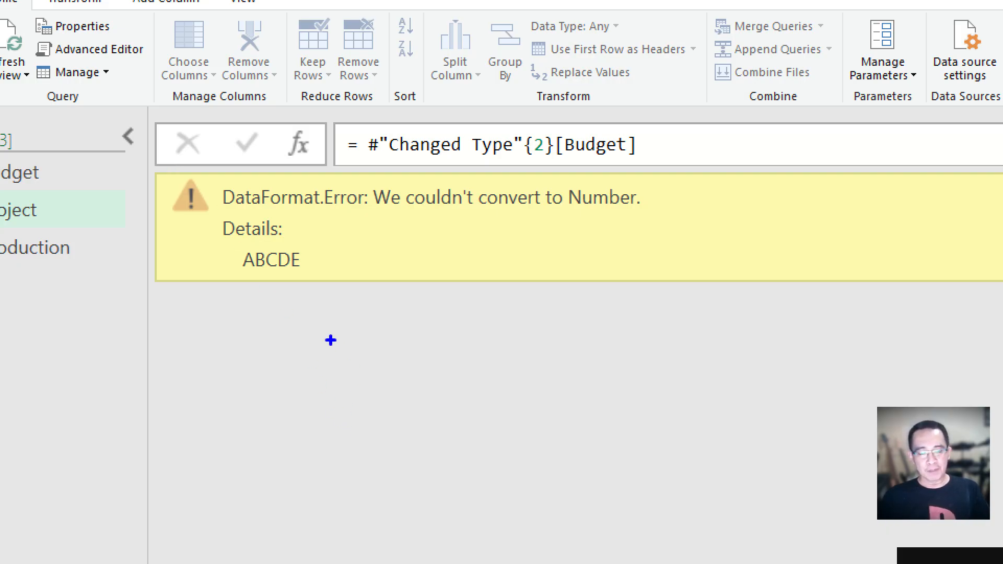
Step: Examine the details of the Budget error and delete the Budget1 step from the Project query's applied steps
{"action": "left_click_drag", "start_coordinate": [221, 242], "coordinate": [346, 286]}
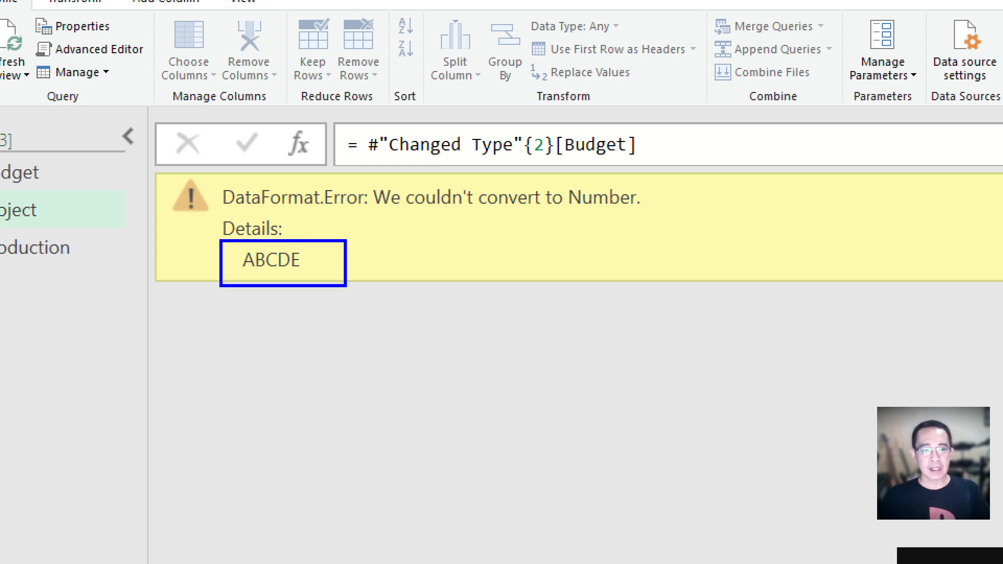
{"action": "key", "text": "Escape"}
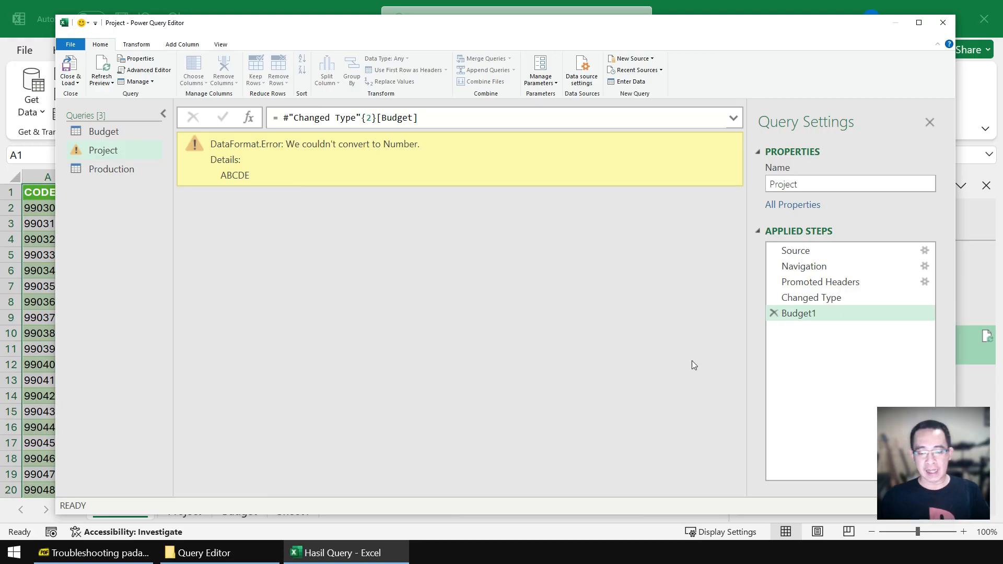
{"action": "left_click", "coordinate": [774, 314]}
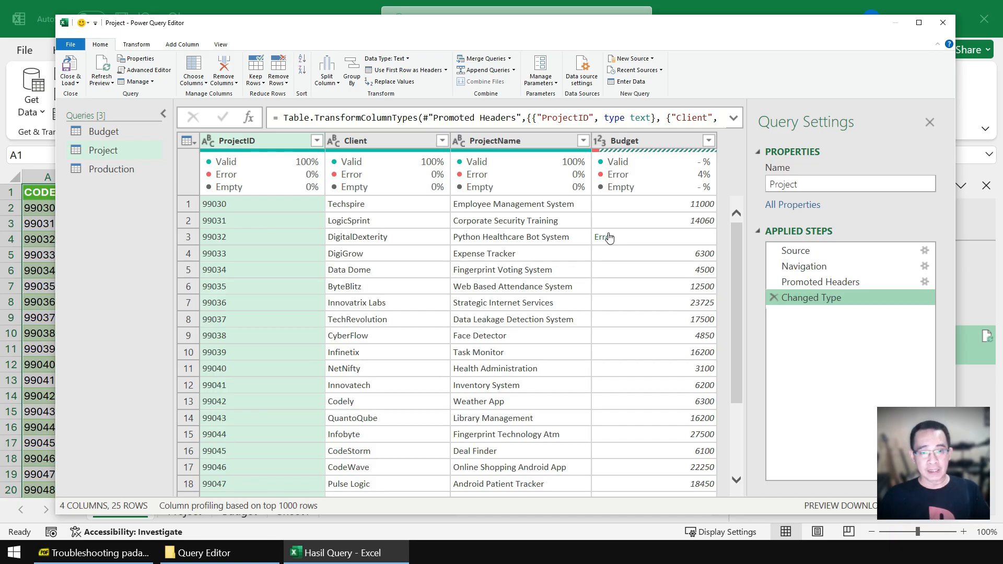
Step: Look at the Data-1 source workbook in the Query Editor folder, and return to the DigitalDexterity error in the Project query's Budget column
{"action": "left_click", "coordinate": [240, 549]}
{"action": "left_click_drag", "start_coordinate": [313, 202], "coordinate": [368, 293]}
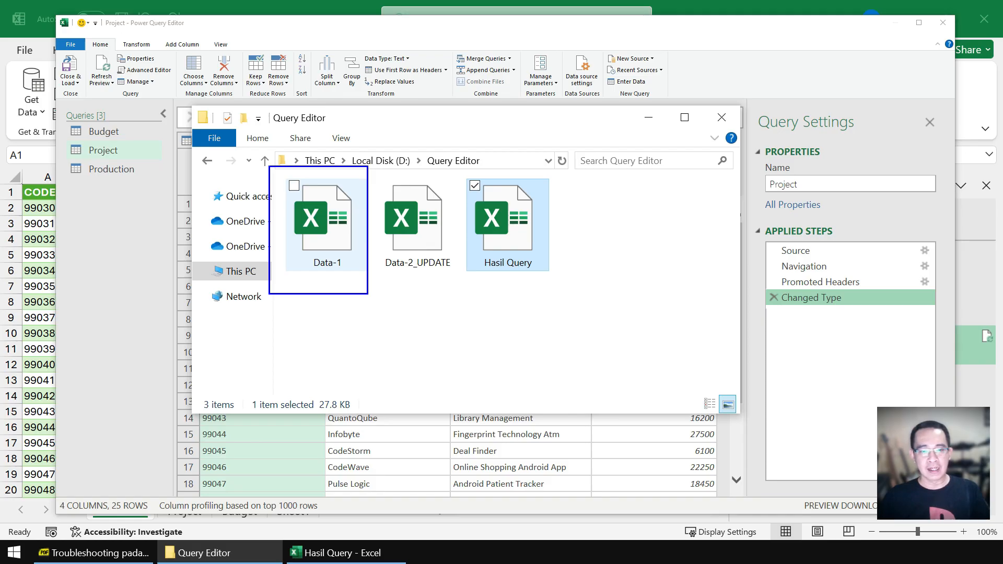
{"action": "left_click_drag", "start_coordinate": [367, 293], "coordinate": [367, 294]}
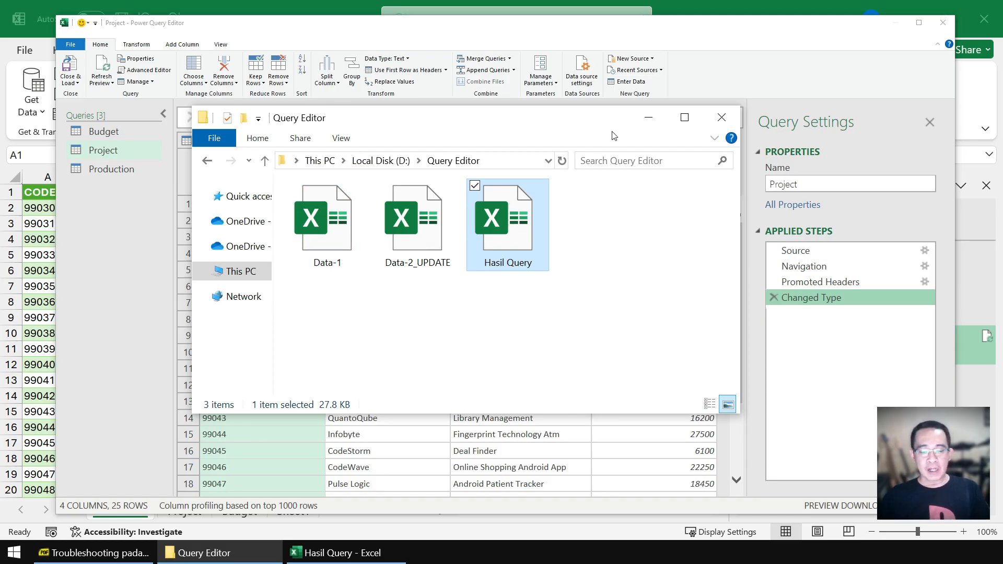
{"action": "left_click", "coordinate": [734, 63]}
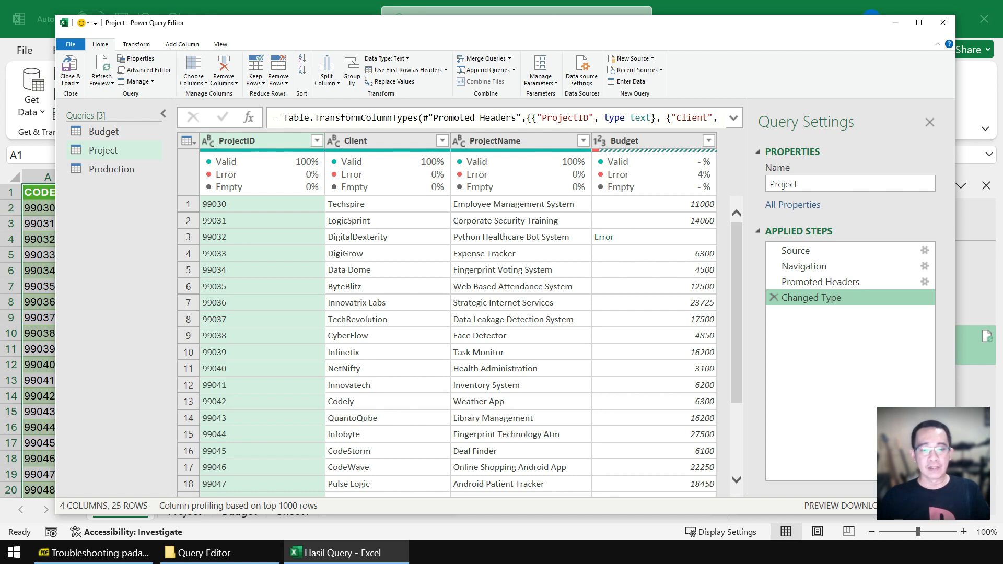
{"action": "key", "text": "alt+Tab"}
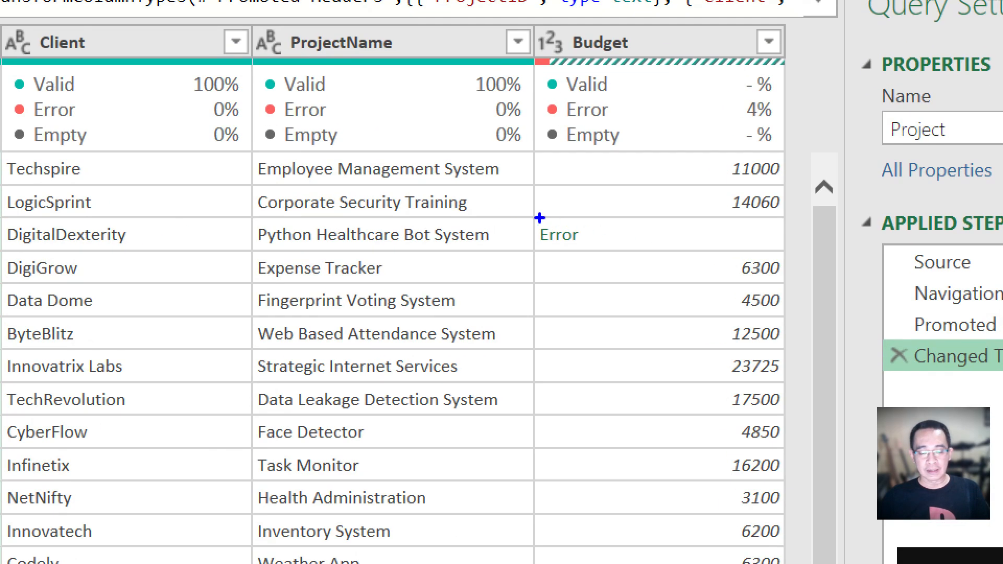
{"action": "left_click_drag", "start_coordinate": [505, 203], "coordinate": [618, 275]}
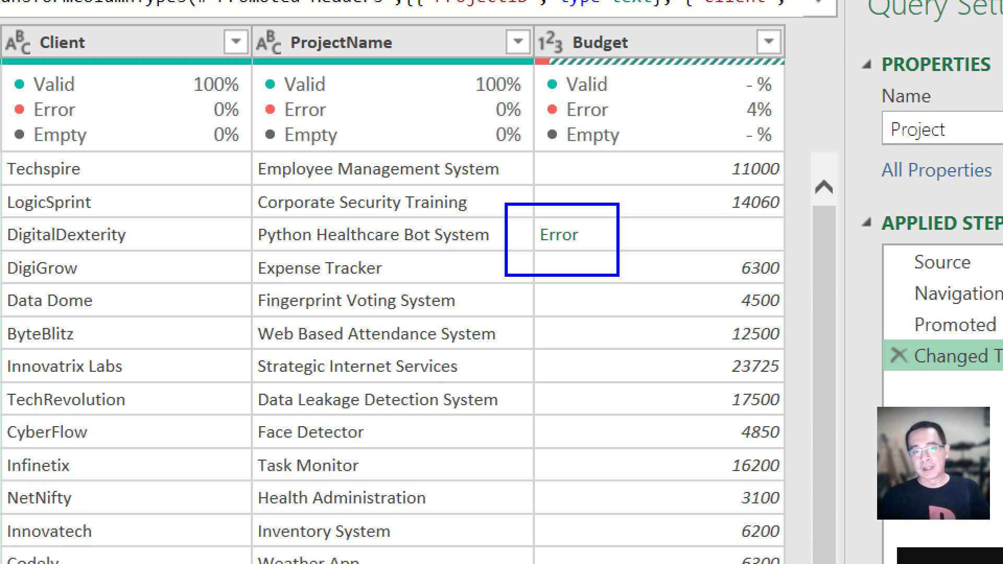
{"action": "key", "text": "Escape"}
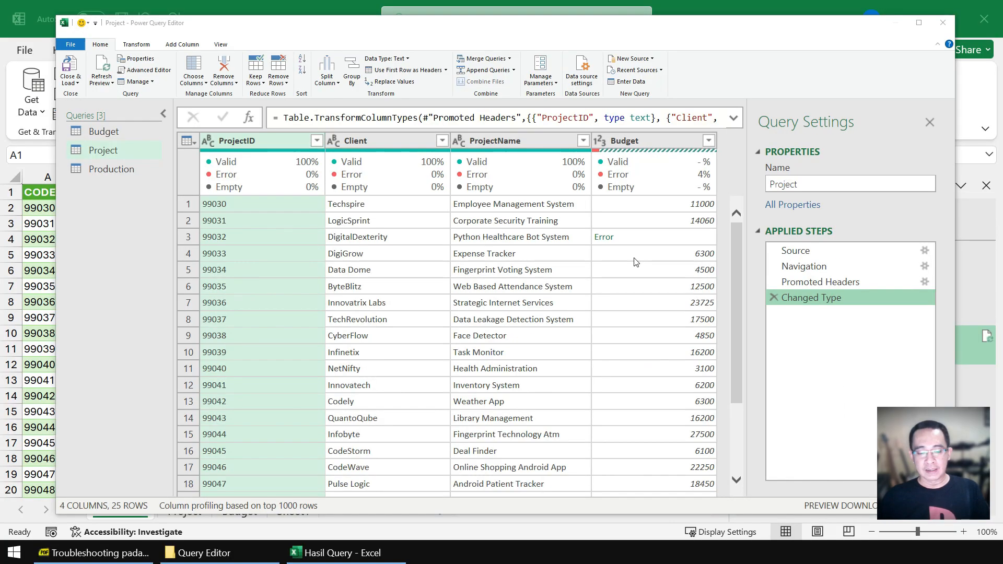
Step: Replace the errors in the Project query's Budget column with 5000, and delete the Replaced Errors step from the applied steps
{"action": "mouse_move", "coordinate": [640, 176]}
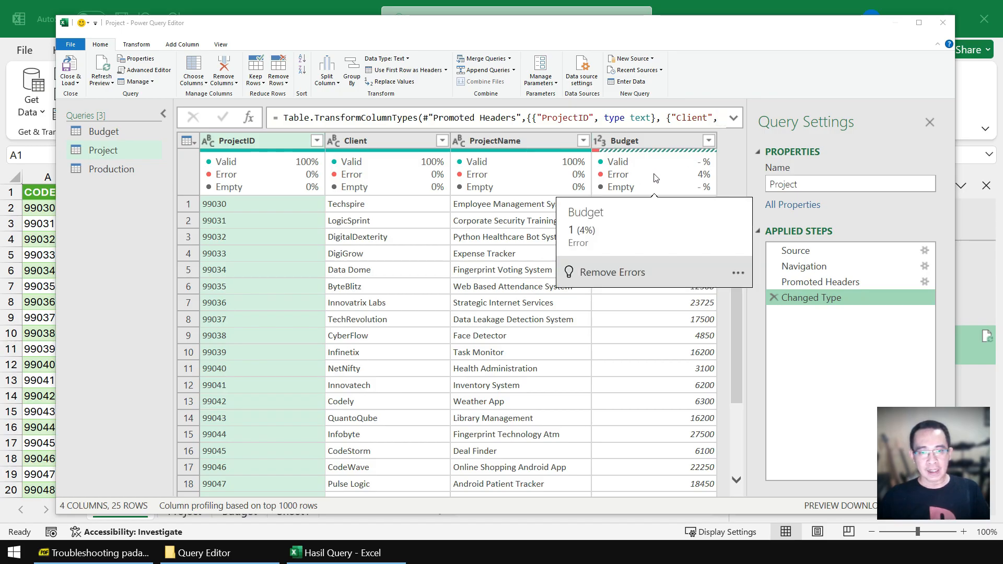
{"action": "right_click", "coordinate": [655, 179]}
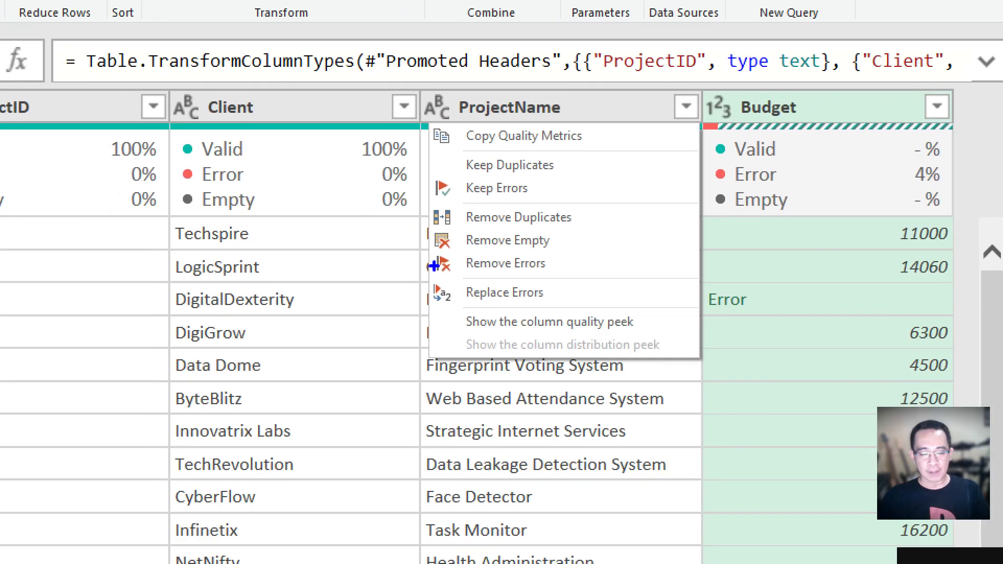
{"action": "mouse_move", "coordinate": [413, 271]}
{"action": "left_mouse_down"}
{"action": "mouse_move", "coordinate": [592, 311]}
{"action": "mouse_move", "coordinate": [658, 371]}
{"action": "left_mouse_up"}
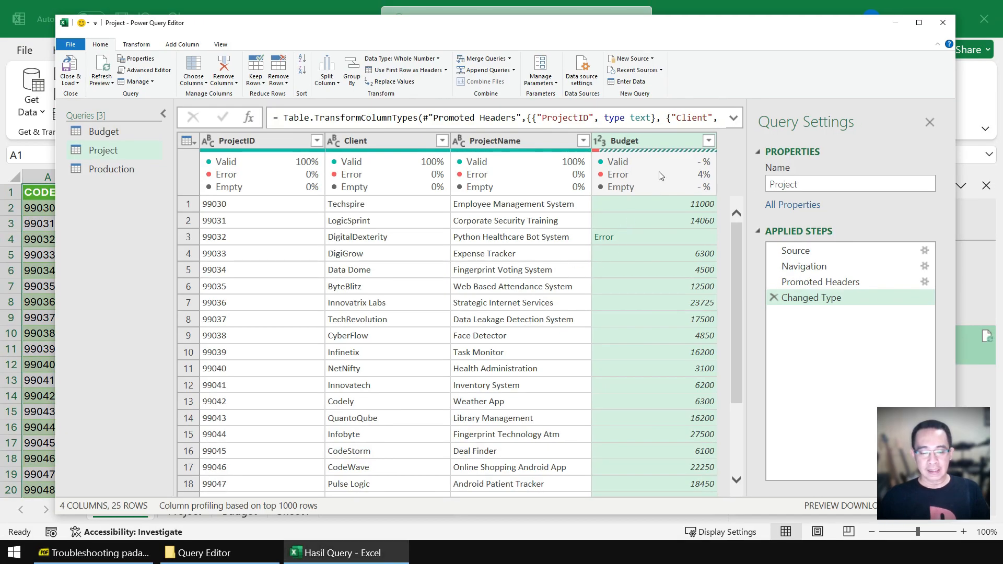
{"action": "left_click", "coordinate": [660, 176]}
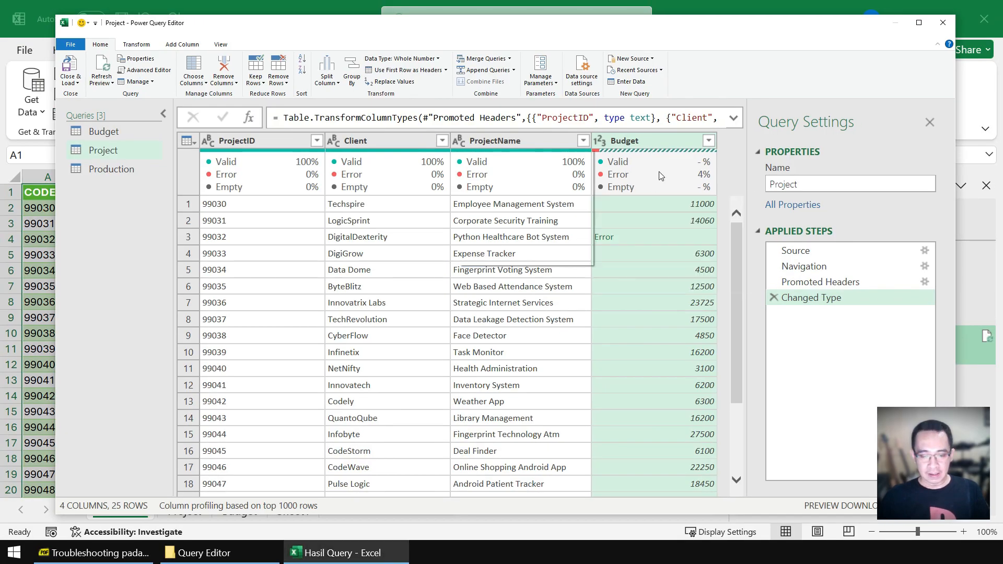
{"action": "right_click", "coordinate": [458, 150]}
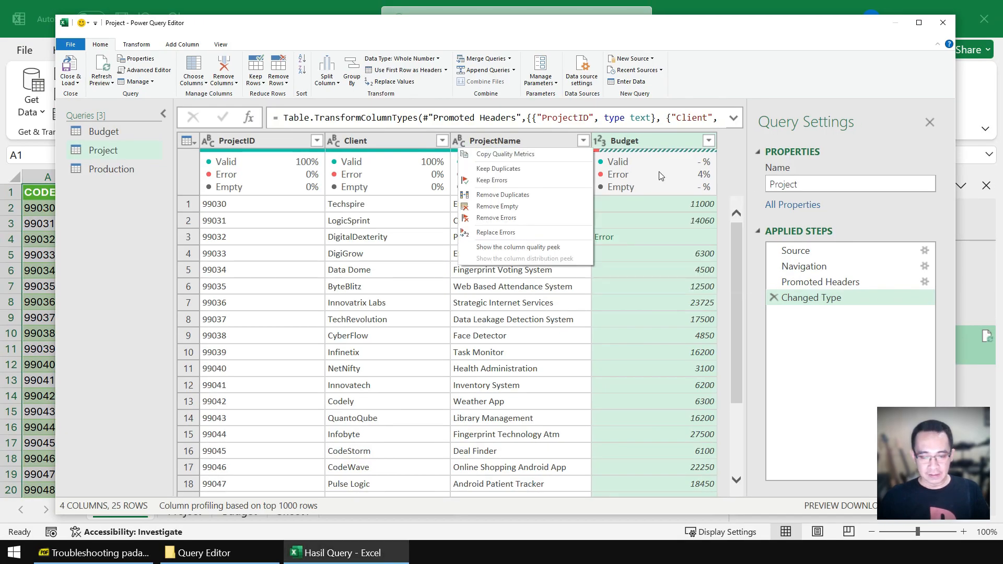
{"action": "left_click", "coordinate": [532, 232]}
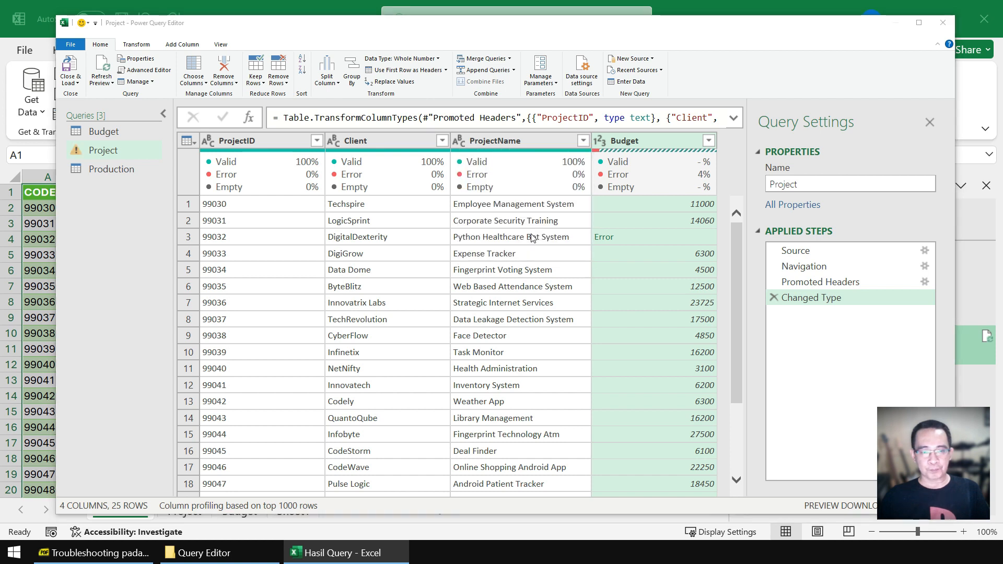
{"action": "left_click_drag", "start_coordinate": [557, 200], "coordinate": [747, 277]}
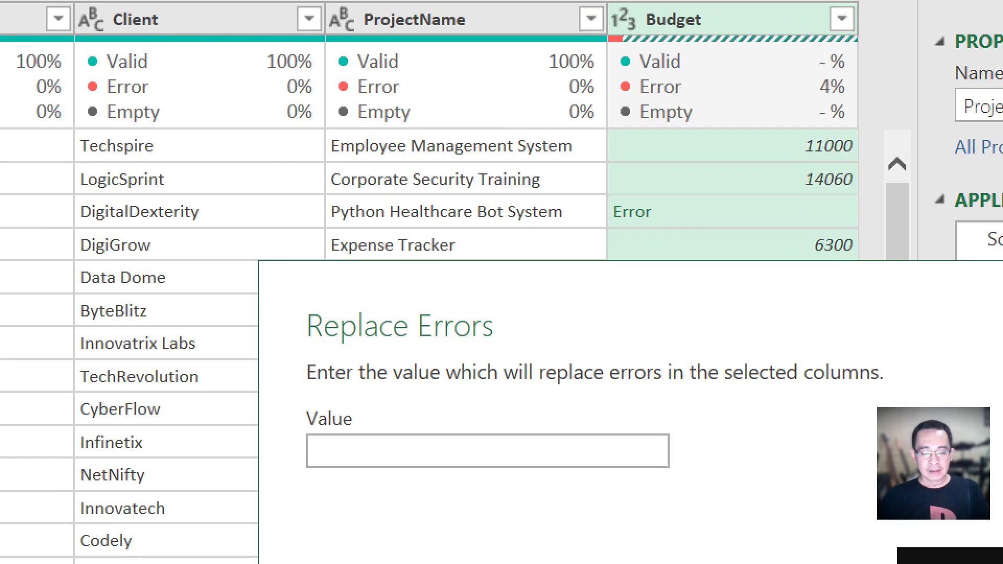
{"action": "left_click_drag", "start_coordinate": [588, 177], "coordinate": [710, 246]}
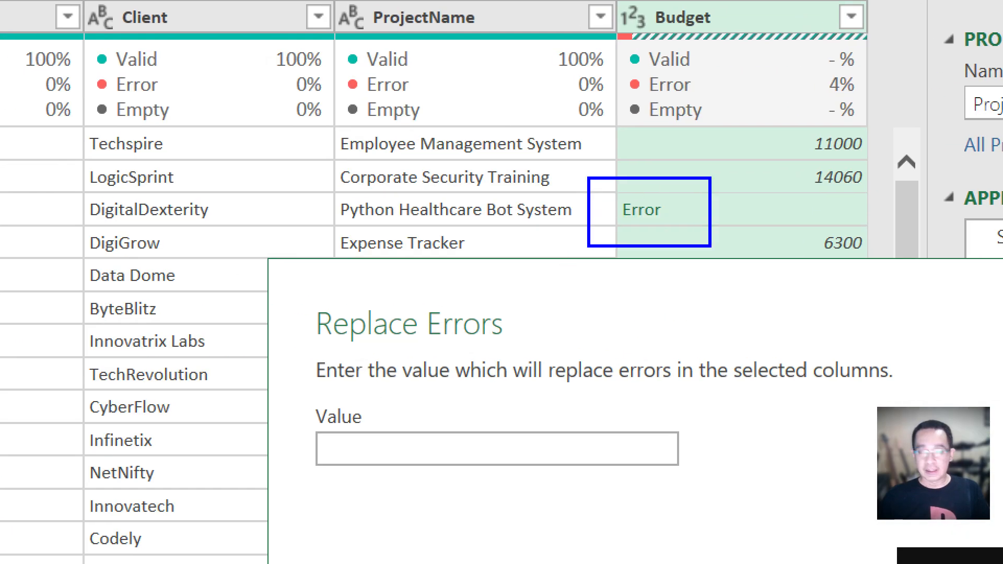
{"action": "mouse_move", "coordinate": [438, 450]}
{"action": "left_mouse_down"}
{"action": "mouse_move", "coordinate": [538, 369]}
{"action": "mouse_move", "coordinate": [656, 218]}
{"action": "left_mouse_up"}
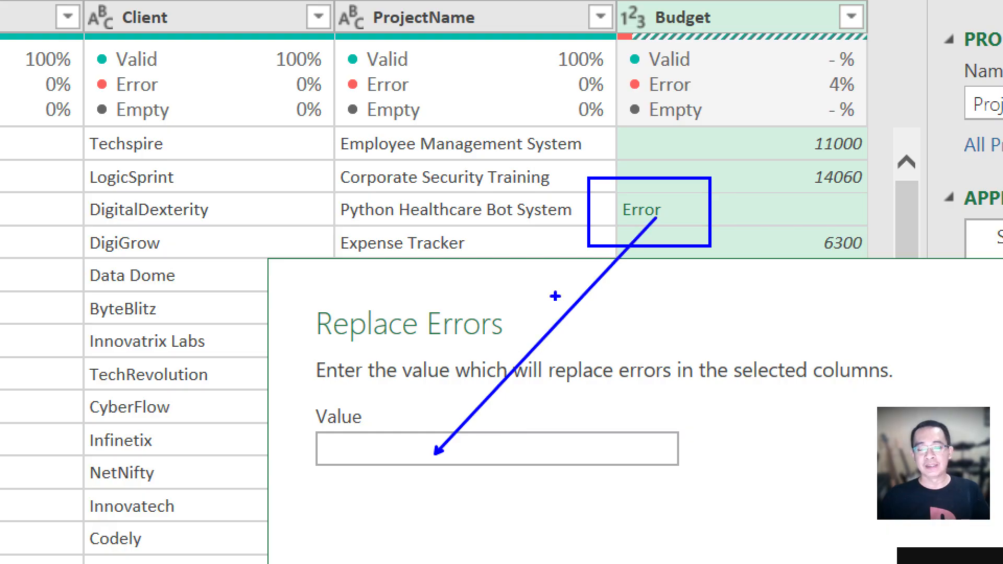
{"action": "left_click_drag", "start_coordinate": [305, 404], "coordinate": [603, 465]}
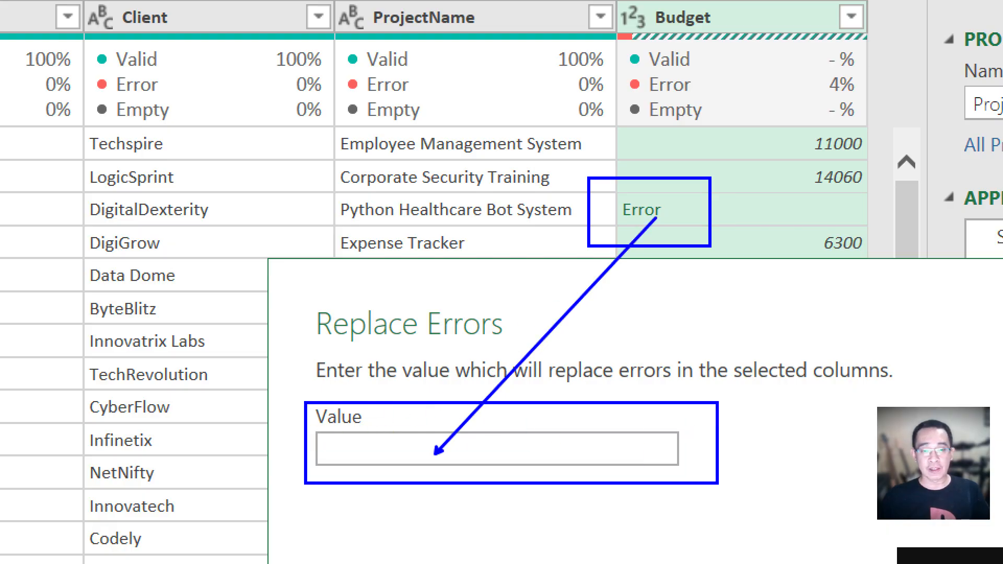
{"action": "key", "text": "Escape"}
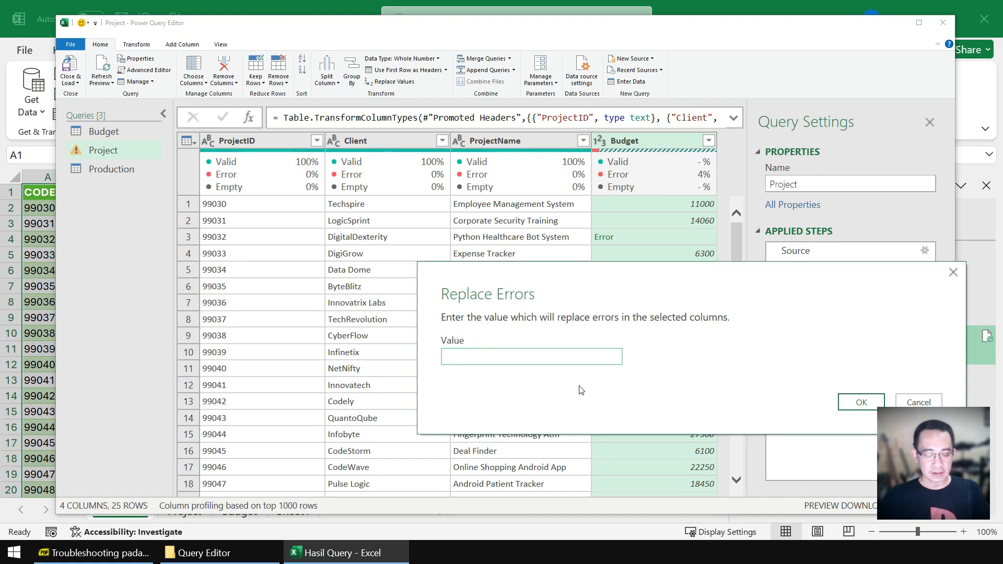
{"action": "type", "text": "5000"}
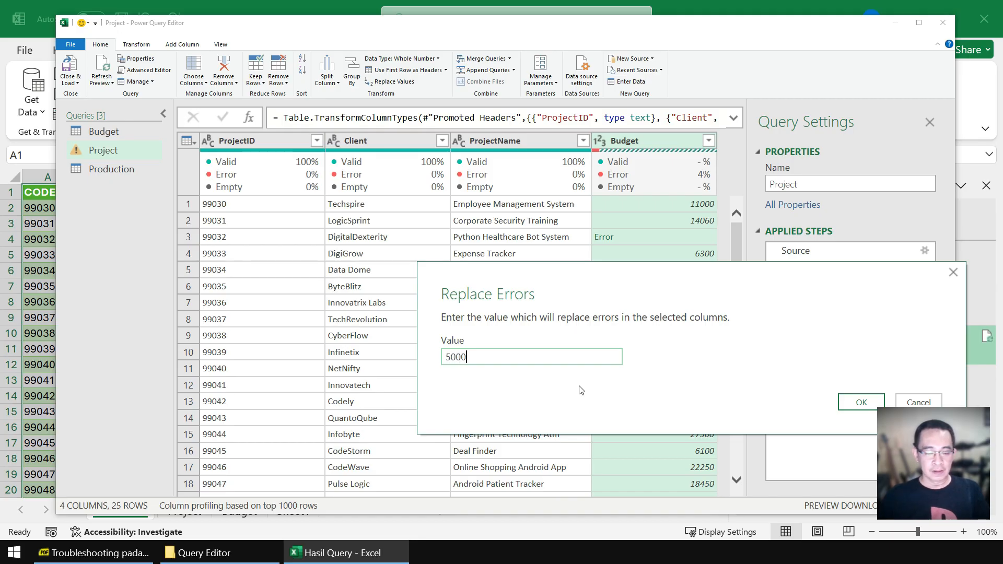
{"action": "left_click", "coordinate": [856, 404]}
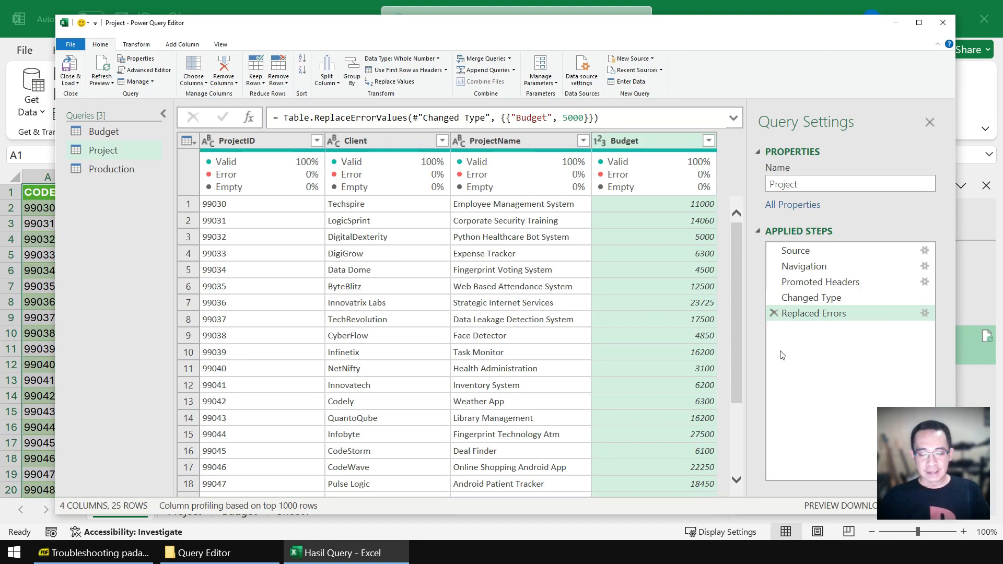
{"action": "left_click", "coordinate": [774, 313]}
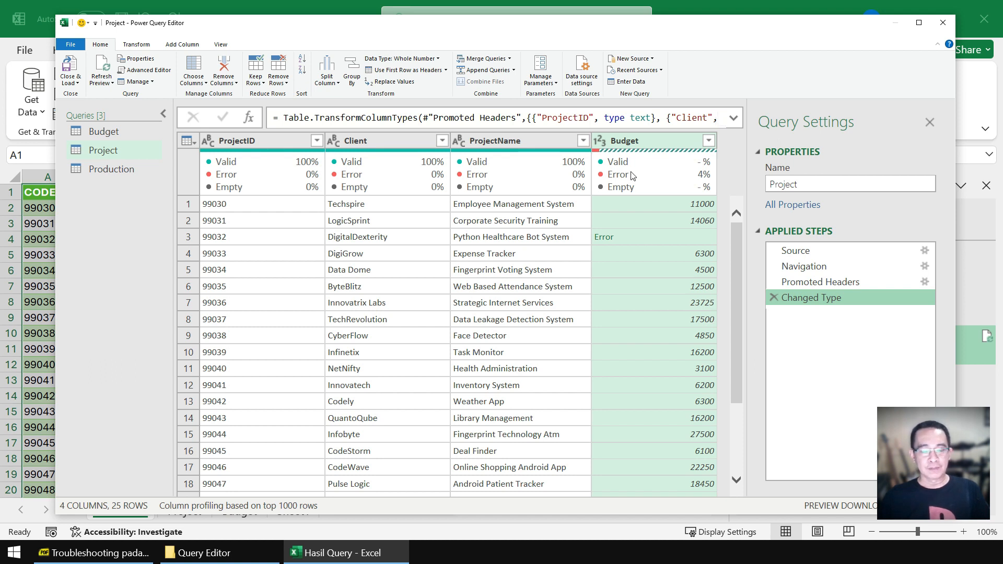
Step: Remove the rows with errors in the Project query's Budget column, and delete the Removed Errors step from the applied steps
{"action": "mouse_move", "coordinate": [633, 176]}
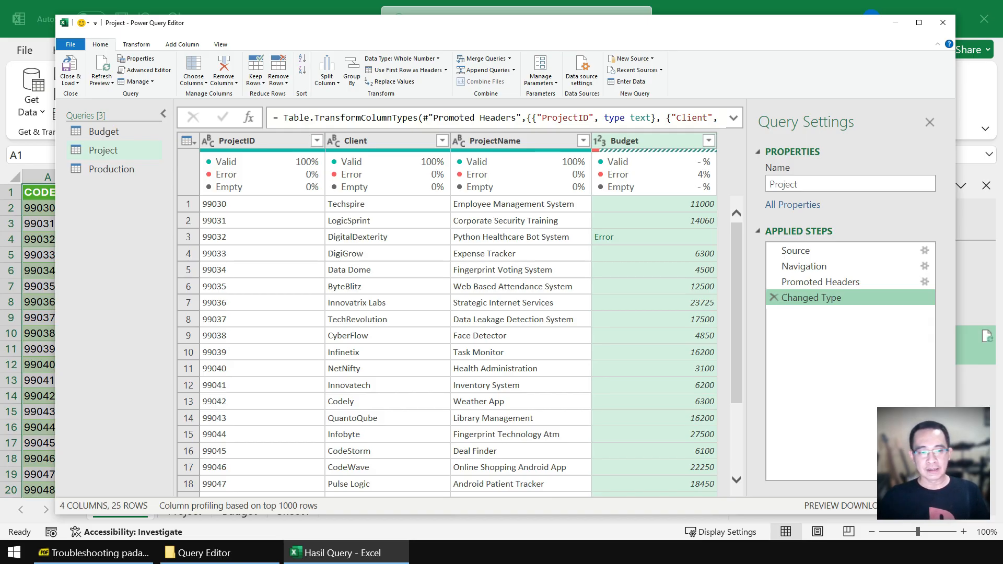
{"action": "right_click", "coordinate": [657, 177]}
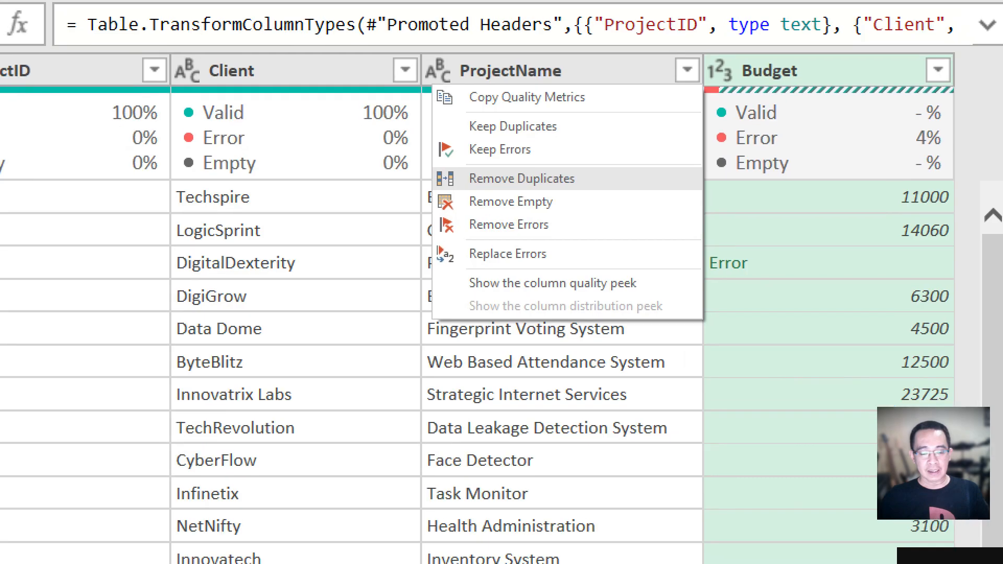
{"action": "left_click_drag", "start_coordinate": [424, 212], "coordinate": [620, 247]}
{"action": "left_click_drag", "start_coordinate": [576, 224], "coordinate": [673, 298]}
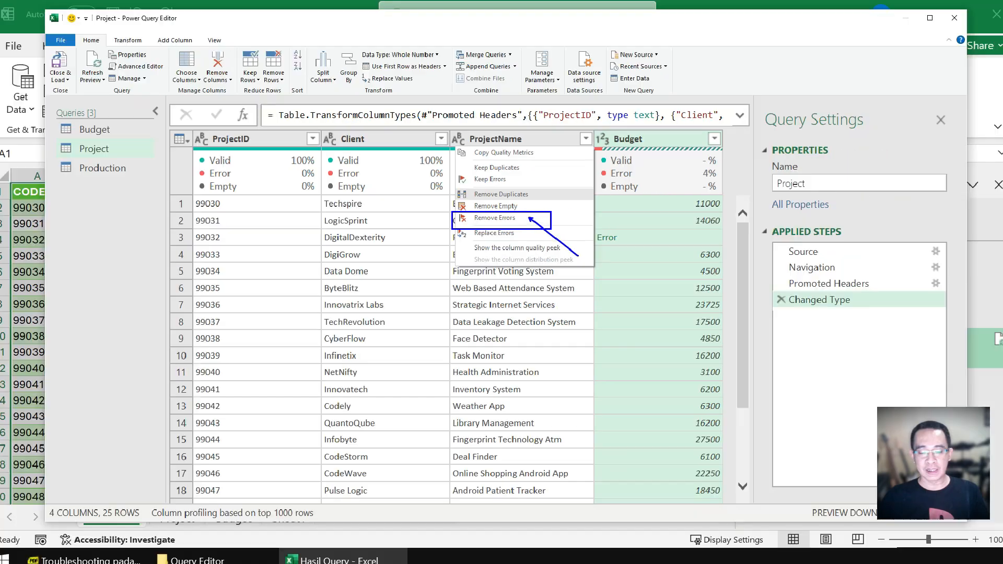
{"action": "key", "text": "Escape"}
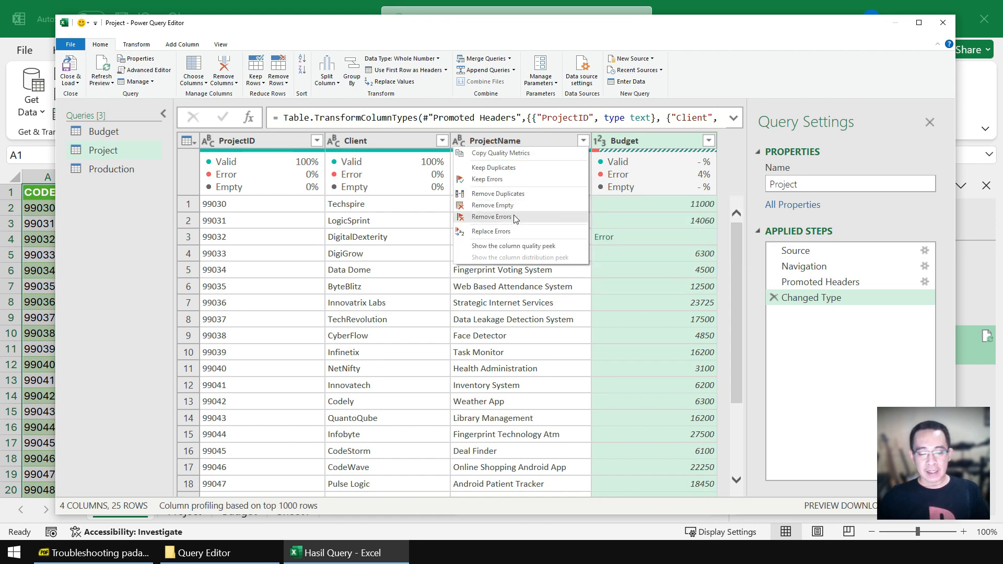
{"action": "left_click", "coordinate": [513, 216]}
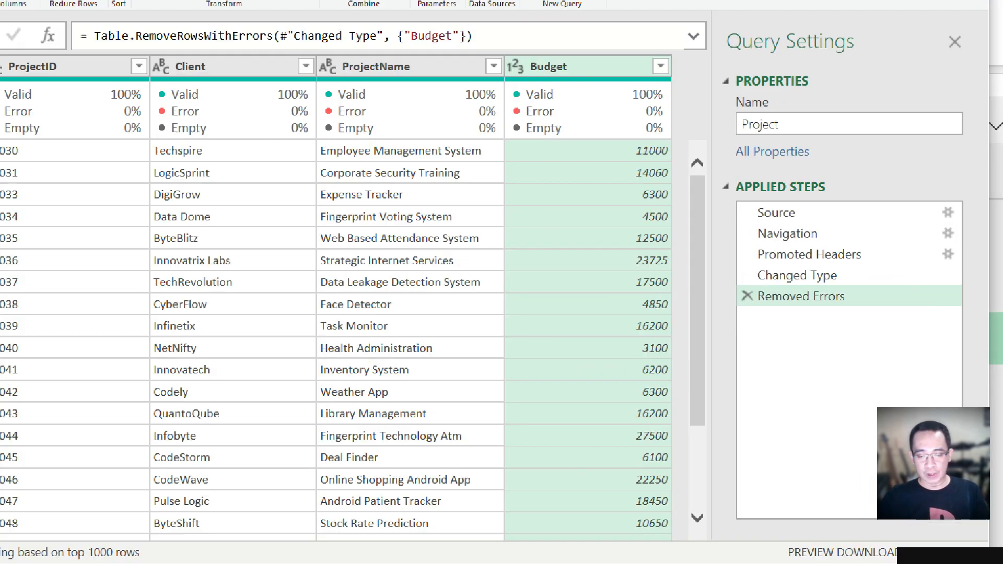
{"action": "left_click", "coordinate": [806, 306]}
{"action": "left_click_drag", "start_coordinate": [730, 285], "coordinate": [884, 319]}
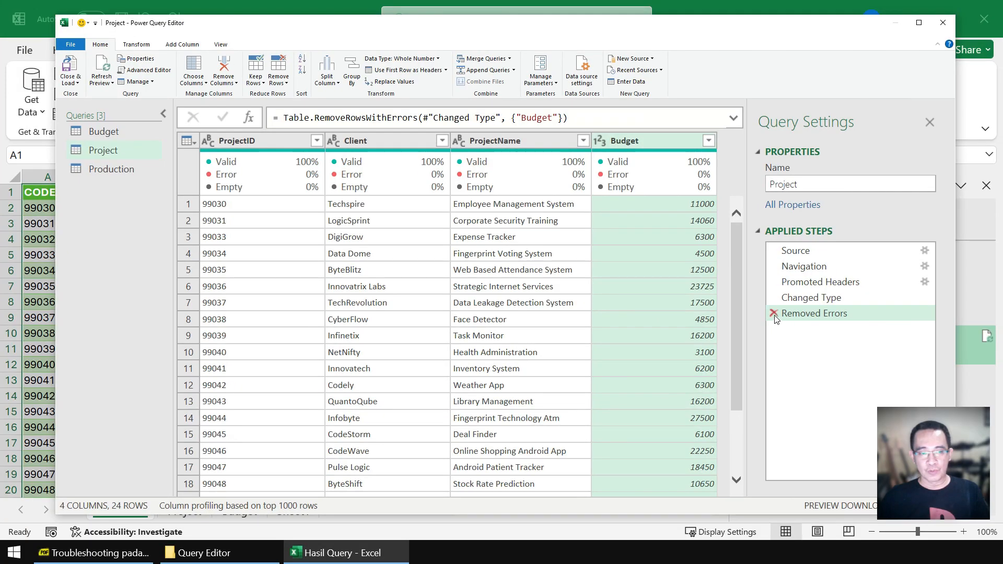
{"action": "left_click", "coordinate": [773, 314]}
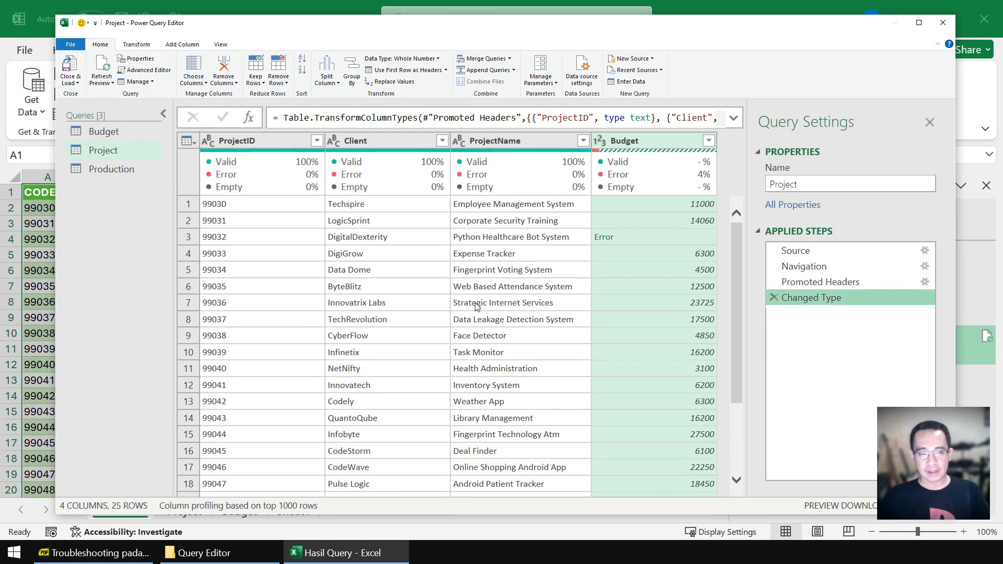